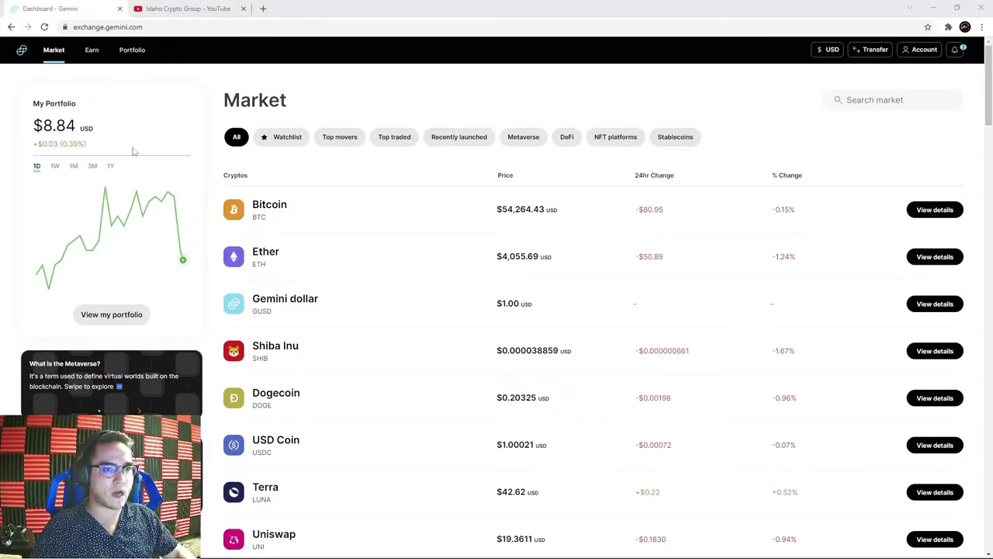
# Open the account settings and switch the trading interface to ActiveTrader
pyautogui.scroll(-5, 381, 220)
pyautogui.scroll(-5, 520, 274)
pyautogui.scroll(9, 528, 336)
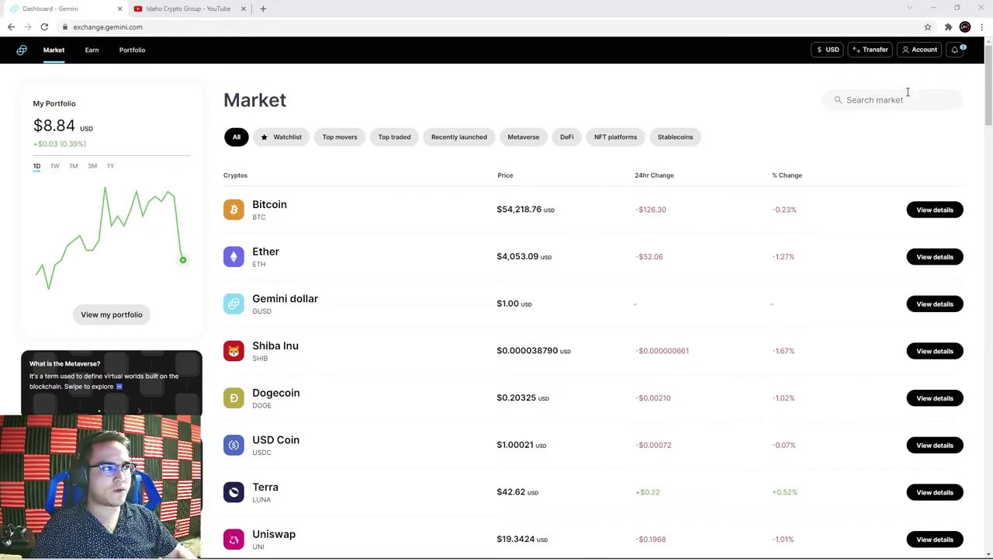
pyautogui.click(914, 52)
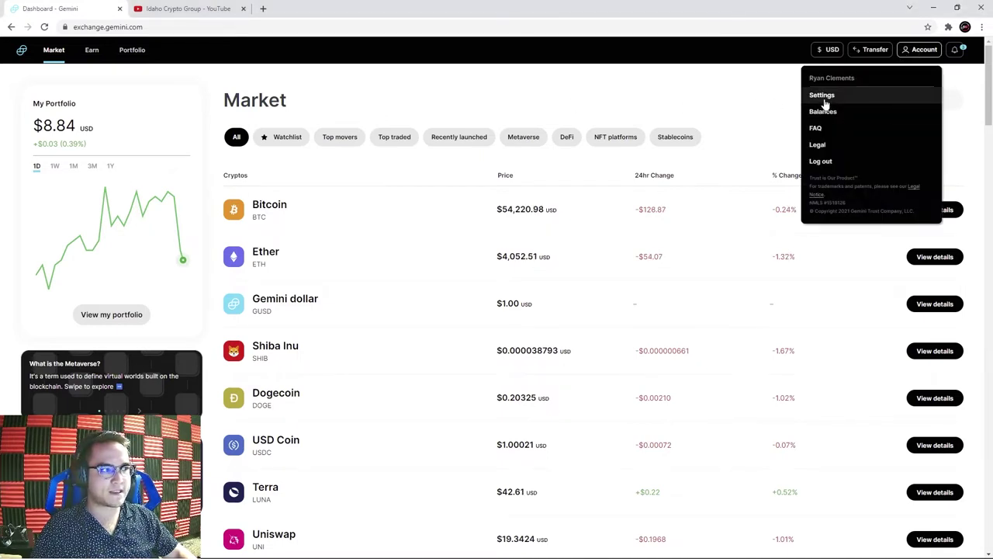
pyautogui.click(823, 96)
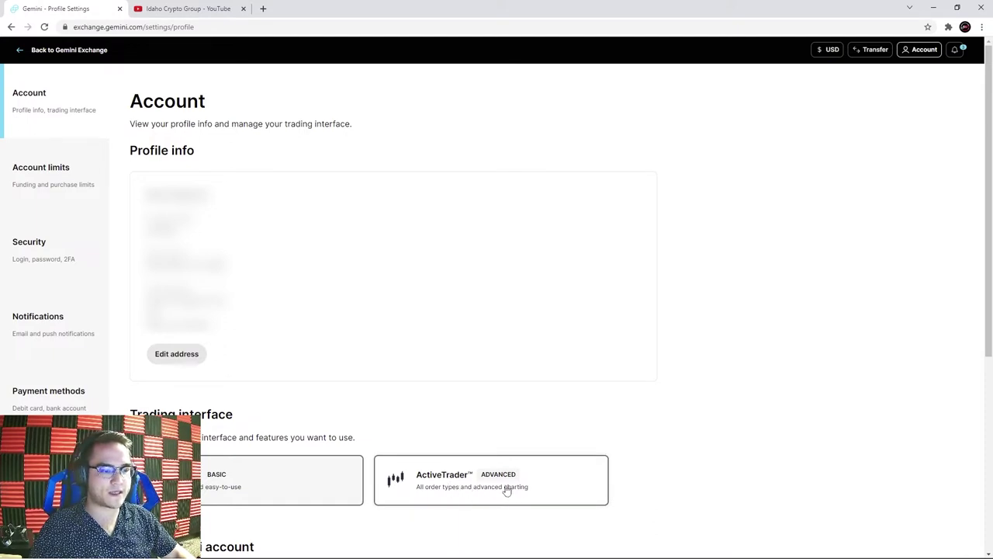
pyautogui.click(442, 479)
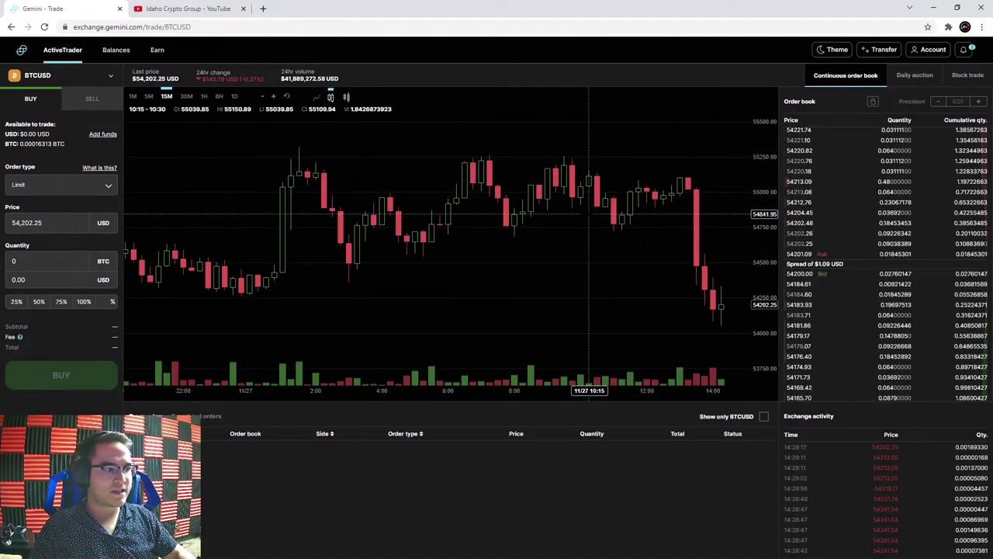
# Examine the recent price movement of the BTCUSD pair on the 15-minute candlestick chart
pyautogui.scroll(-5, 621, 225)
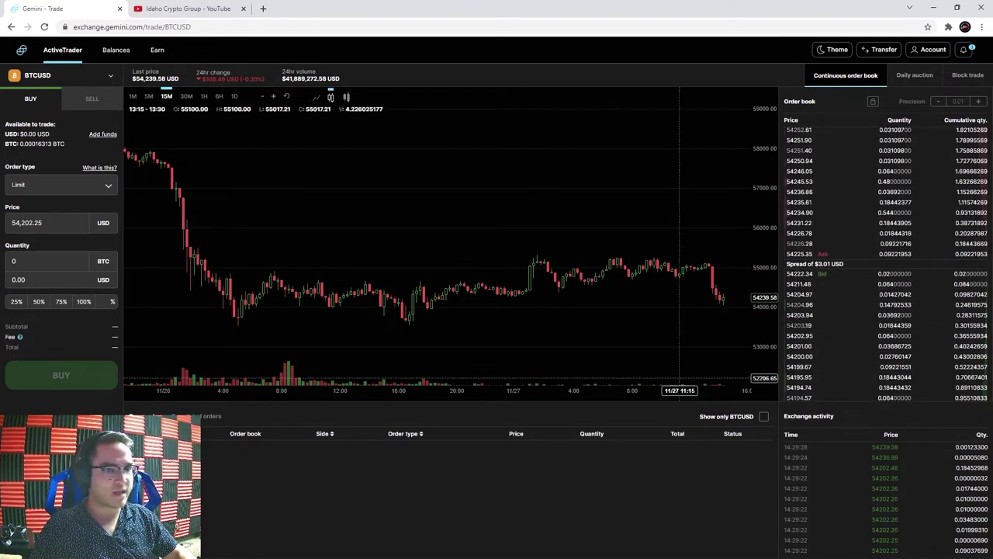
pyautogui.scroll(-5, 545, 305)
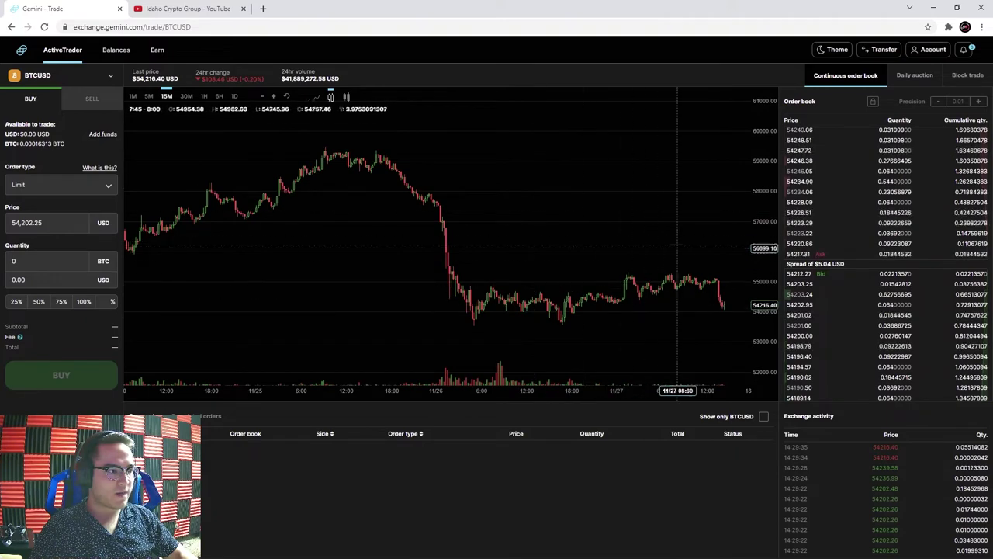
pyautogui.moveTo(493, 217); pyautogui.dragTo(418, 235)
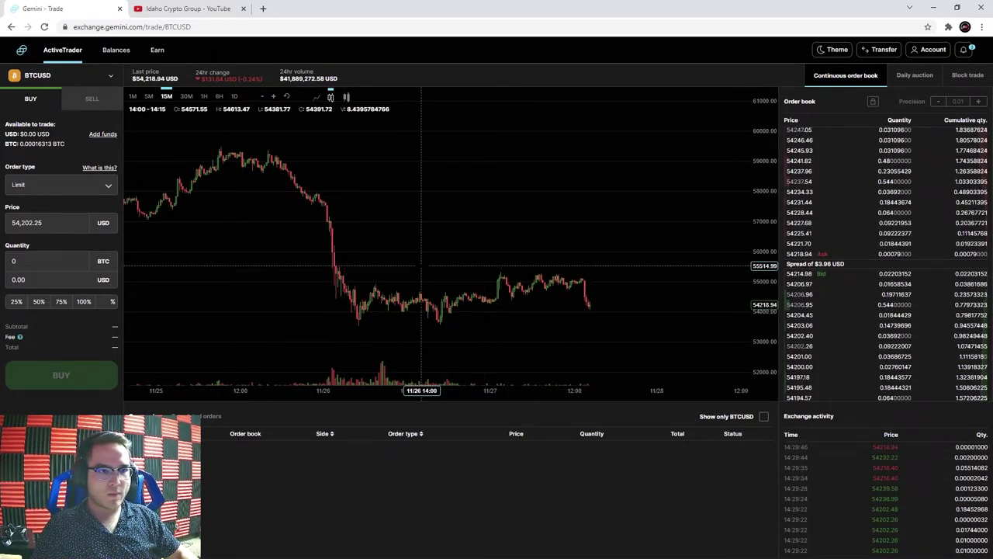
pyautogui.scroll(3, 311, 188)
pyautogui.moveTo(427, 279); pyautogui.dragTo(492, 283)
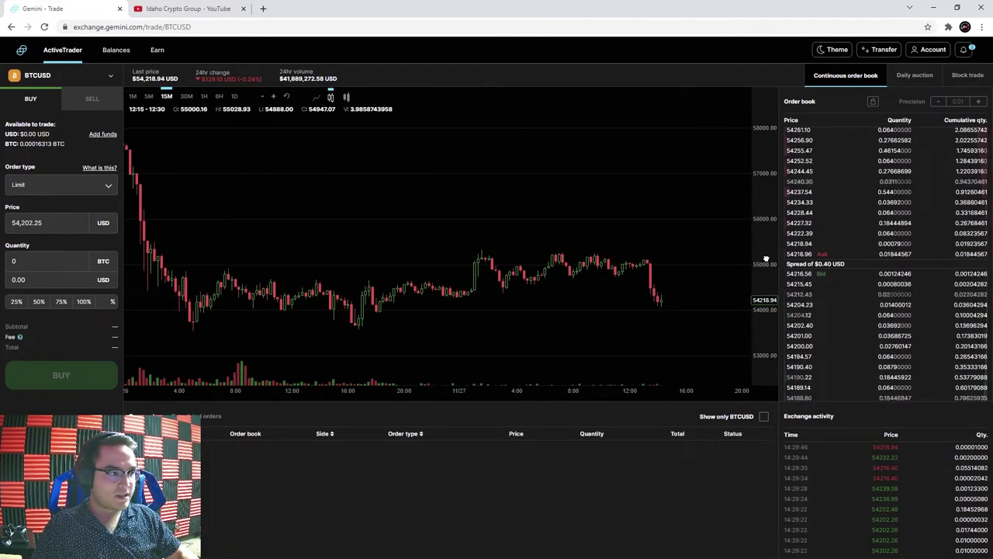
pyautogui.scroll(2, 656, 272)
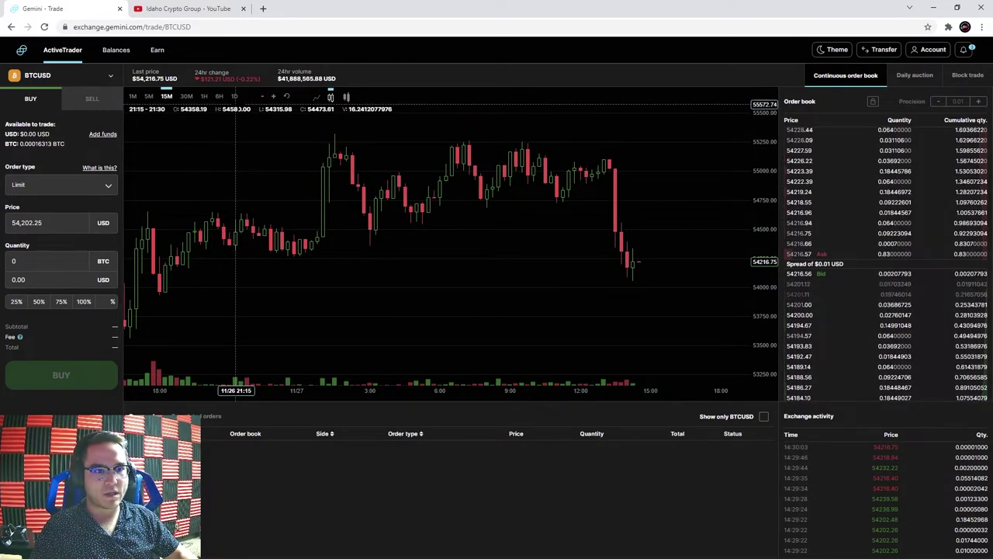
# Compare the BTCUSD chart at the 1D, 6H and 1H intervals and return it to 15M
pyautogui.click(235, 97)
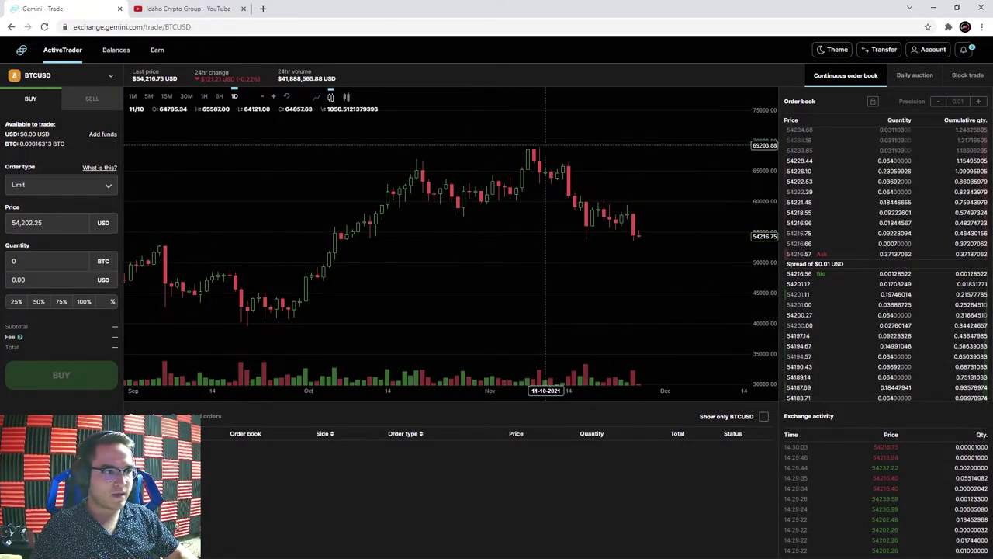
pyautogui.scroll(-3, 637, 208)
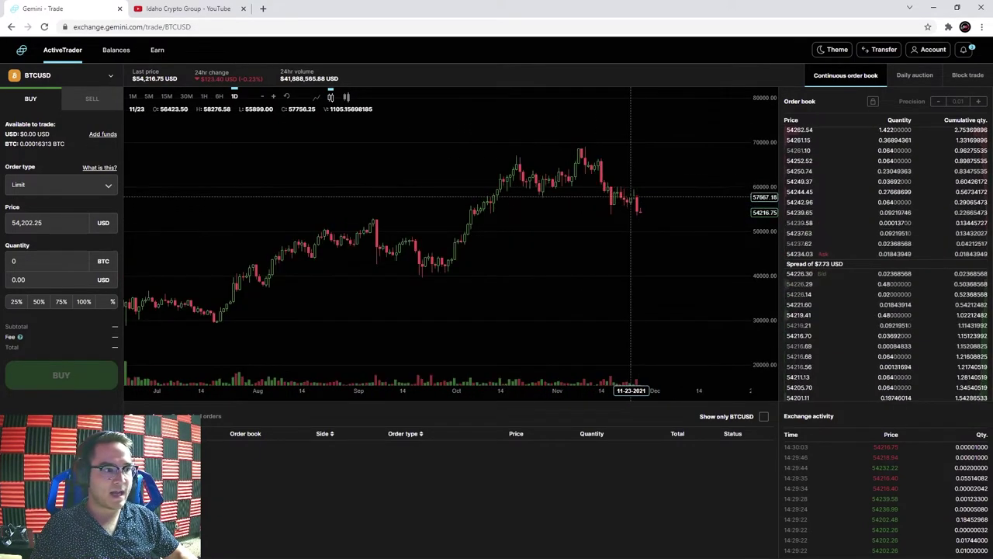
pyautogui.scroll(-3, 357, 225)
pyautogui.click(219, 96)
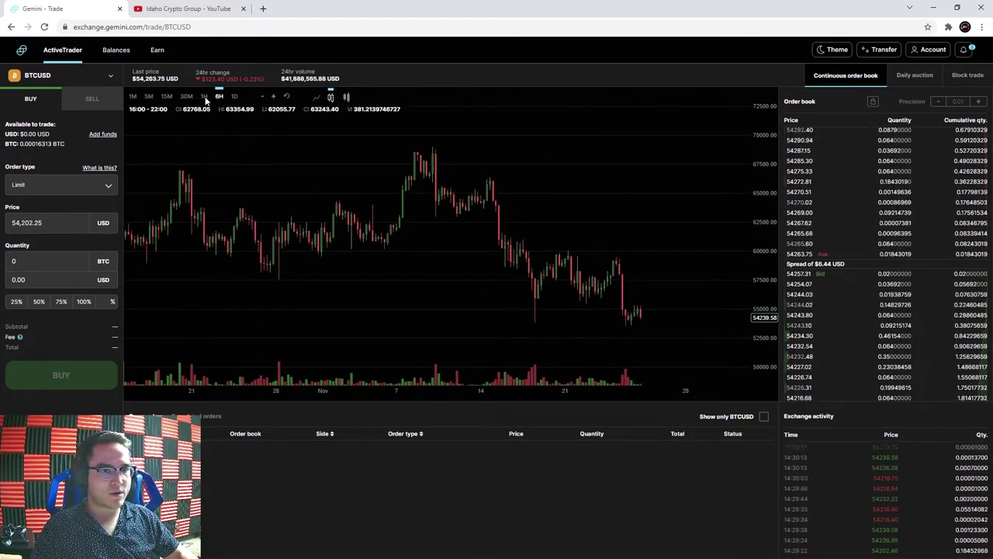
pyautogui.click(203, 96)
pyautogui.click(166, 96)
pyautogui.scroll(5, 620, 209)
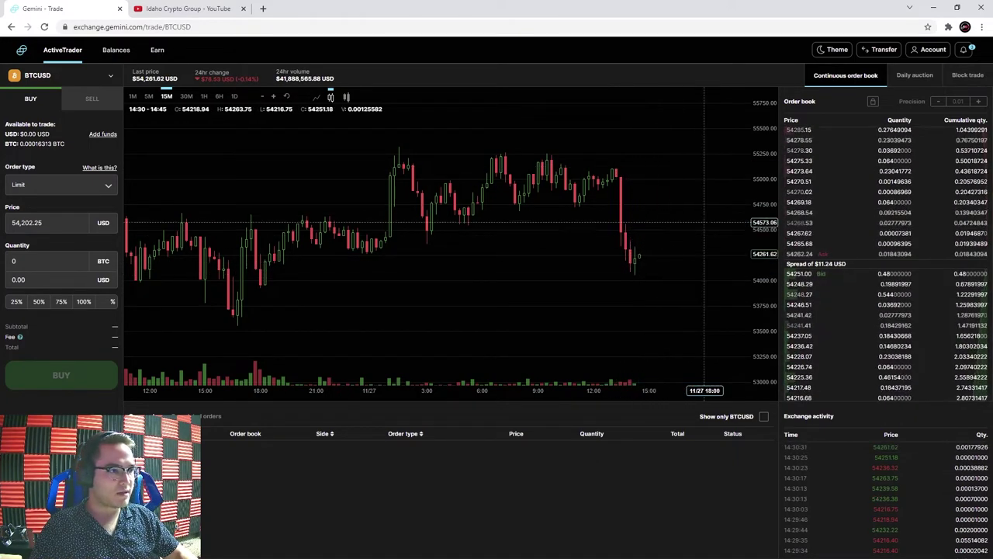
pyautogui.scroll(-2, 596, 234)
pyautogui.scroll(-3, 596, 233)
pyautogui.scroll(4, 504, 209)
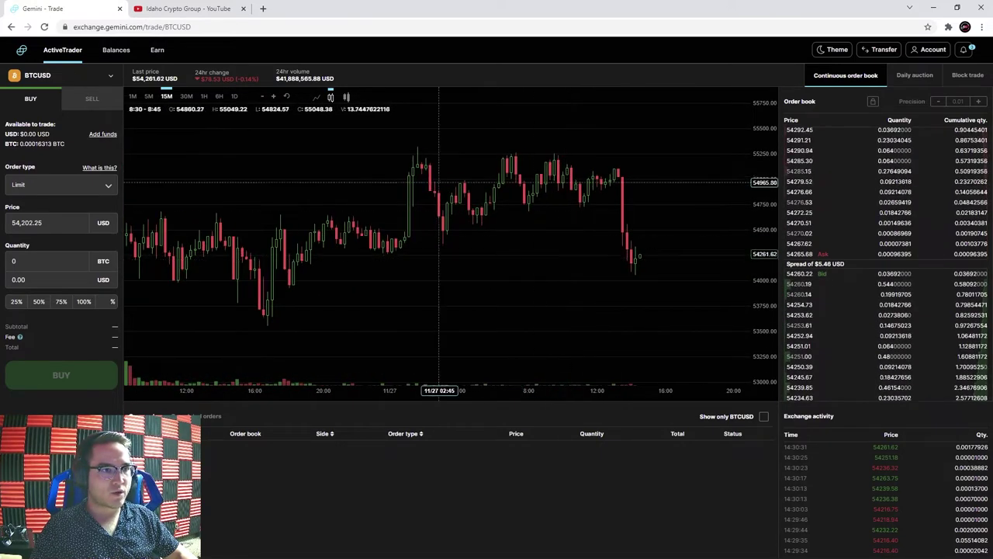
# View the BTCUSD price as a line chart and switch it back to candlesticks
pyautogui.click(316, 97)
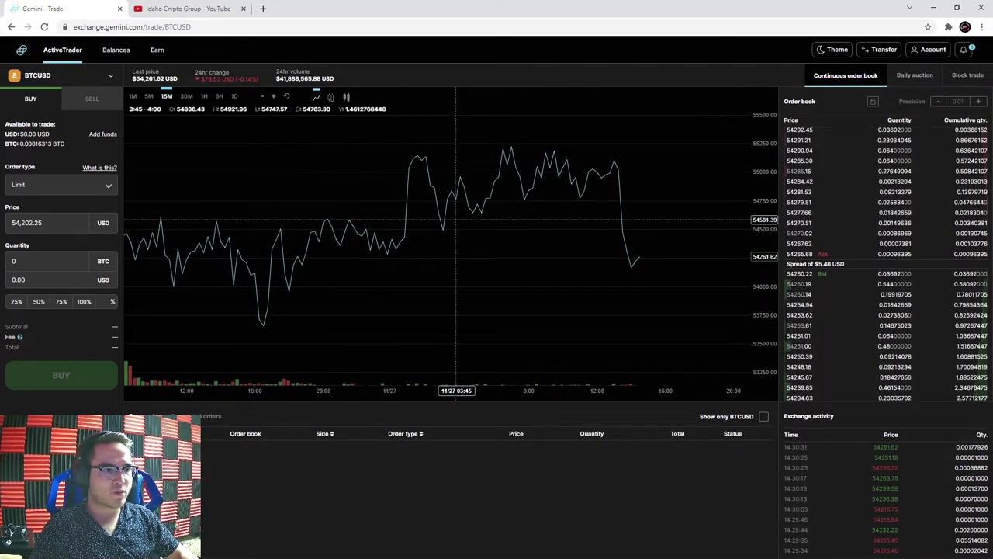
pyautogui.scroll(-3, 435, 240)
pyautogui.scroll(3, 434, 242)
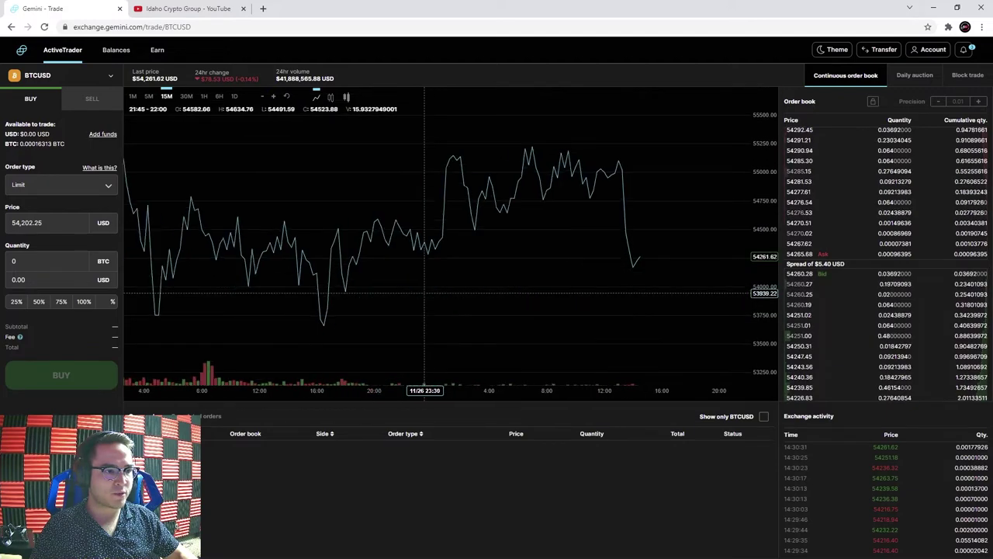
pyautogui.click(331, 98)
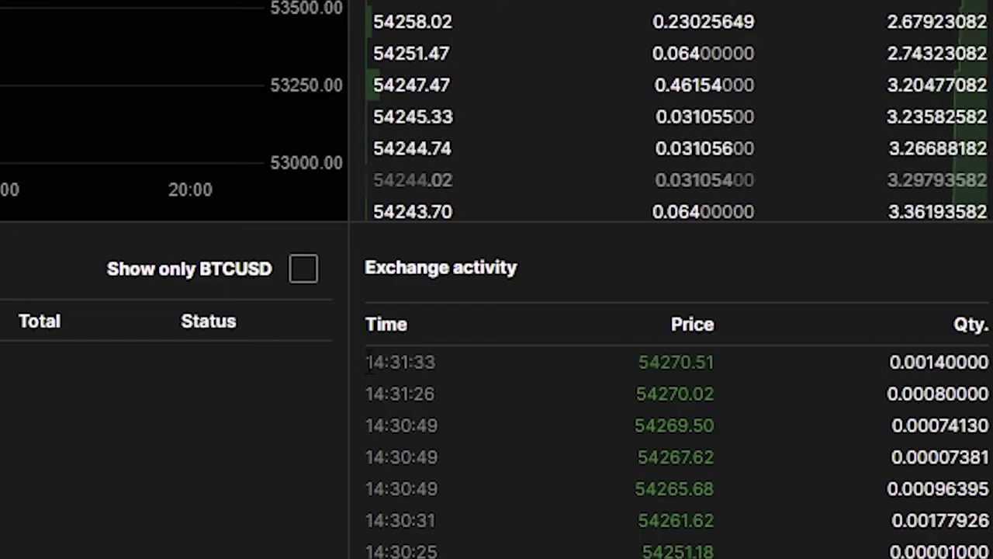
# Examine the time, price and quantity of the latest trades in the exchange activity list
pyautogui.moveTo(783, 447); pyautogui.dragTo(892, 446)
pyautogui.moveTo(698, 359); pyautogui.dragTo(887, 388)
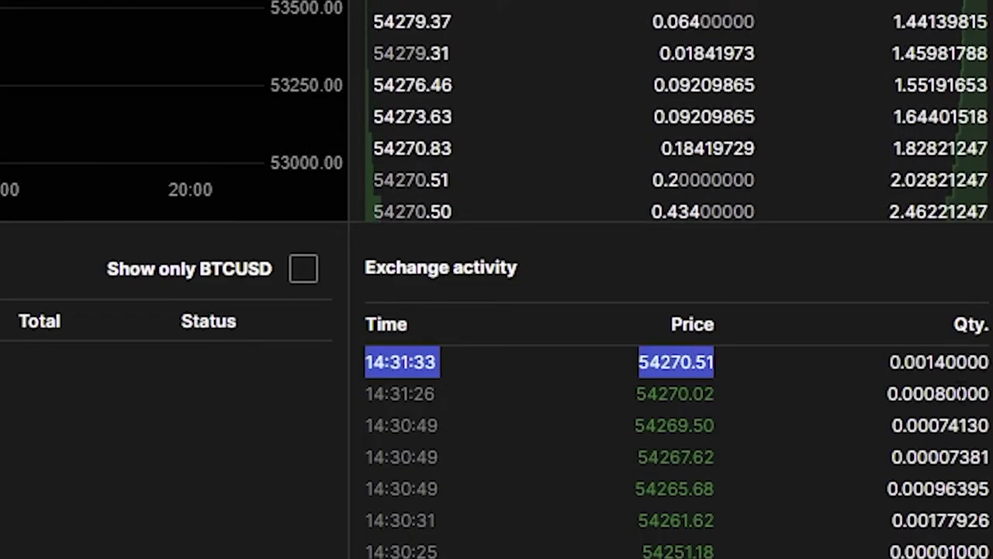
pyautogui.click(919, 392)
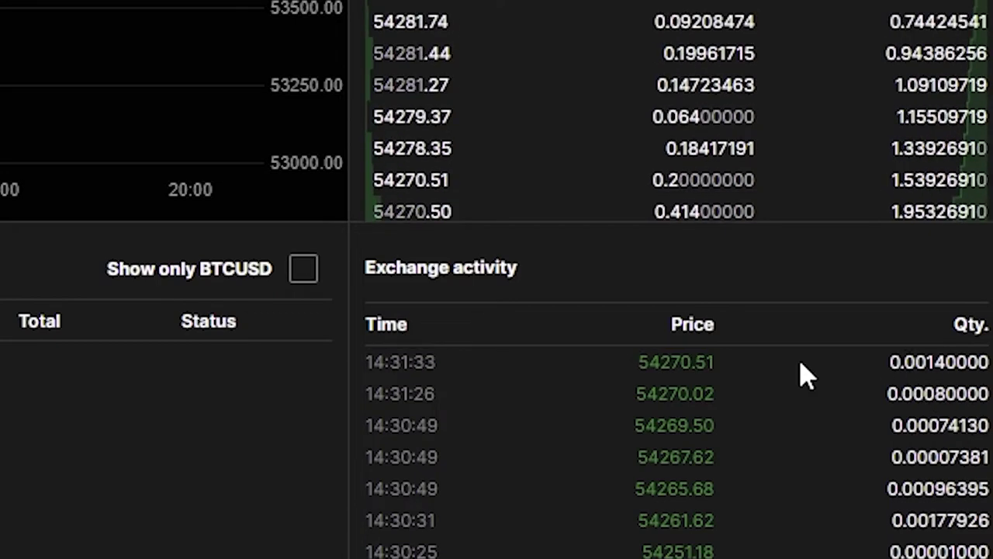
pyautogui.moveTo(632, 361); pyautogui.dragTo(740, 384)
pyautogui.click(856, 439)
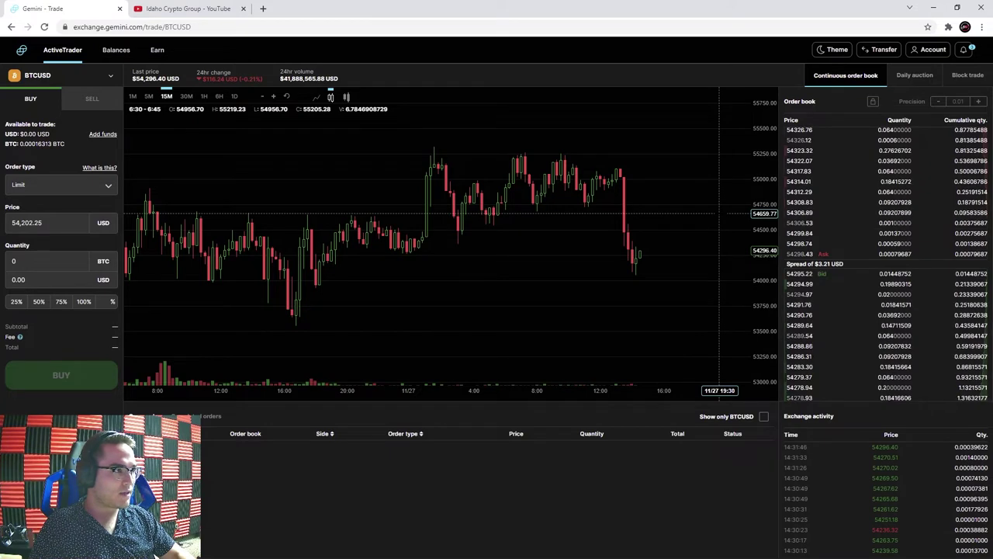
# Open the transfer page for depositing funds into Gemini
pyautogui.click(885, 52)
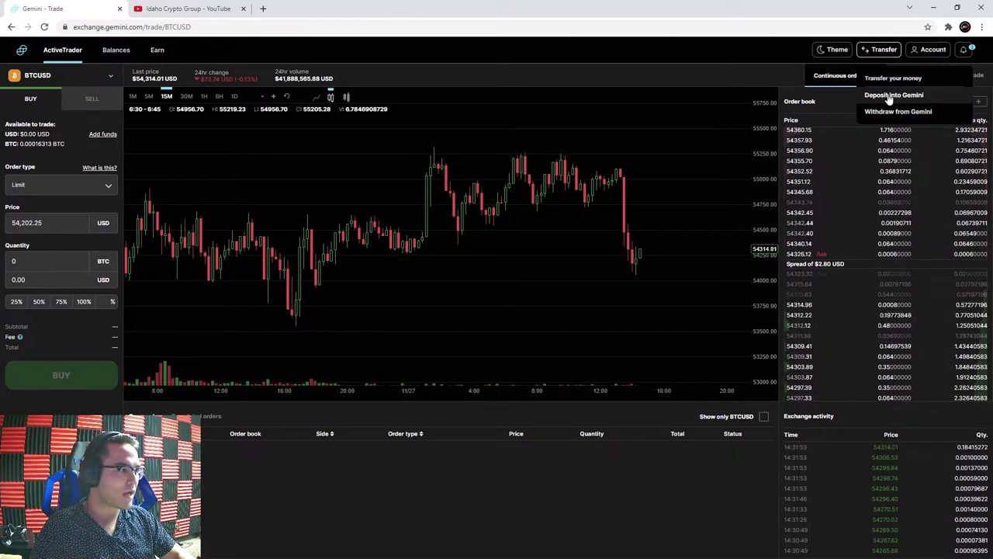
pyautogui.click(890, 96)
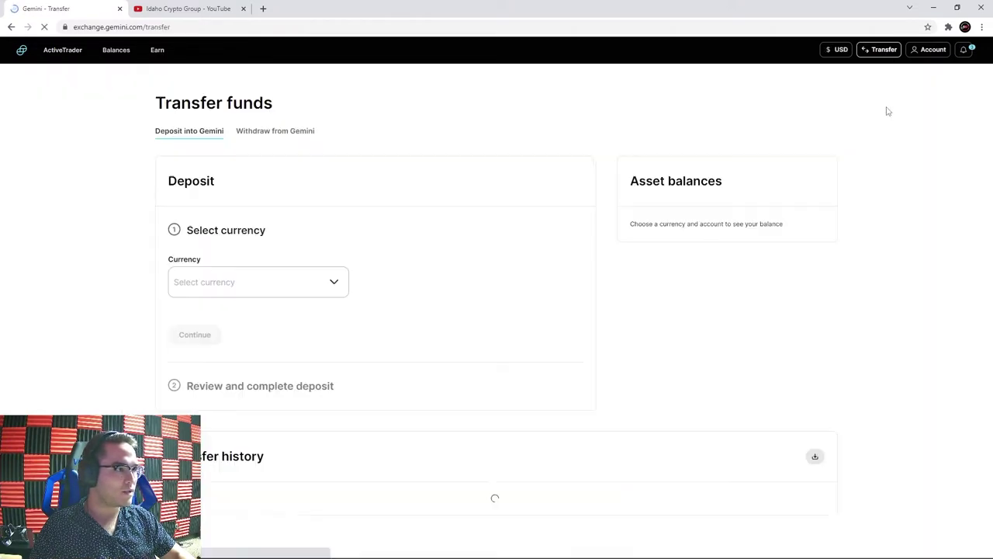
pyautogui.click(866, 49)
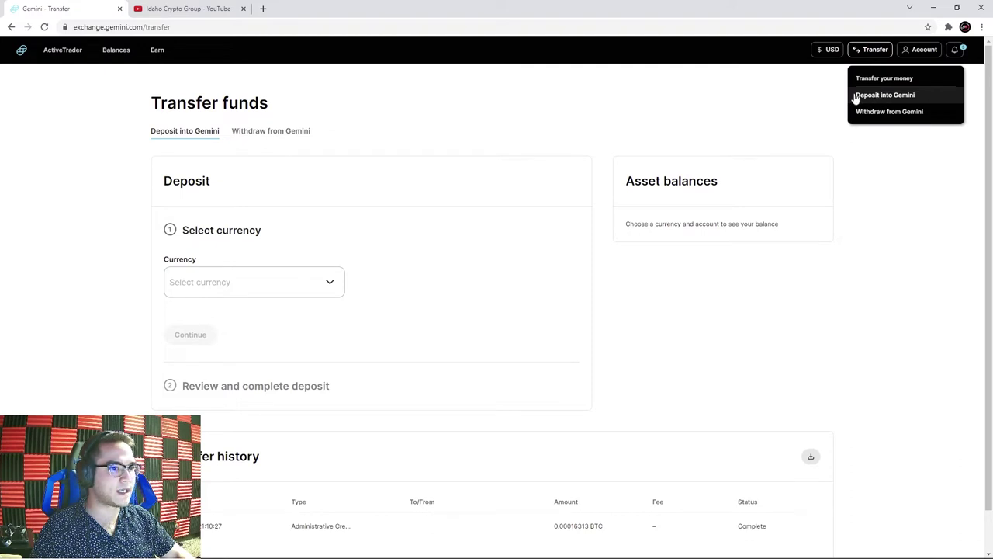
pyautogui.click(868, 96)
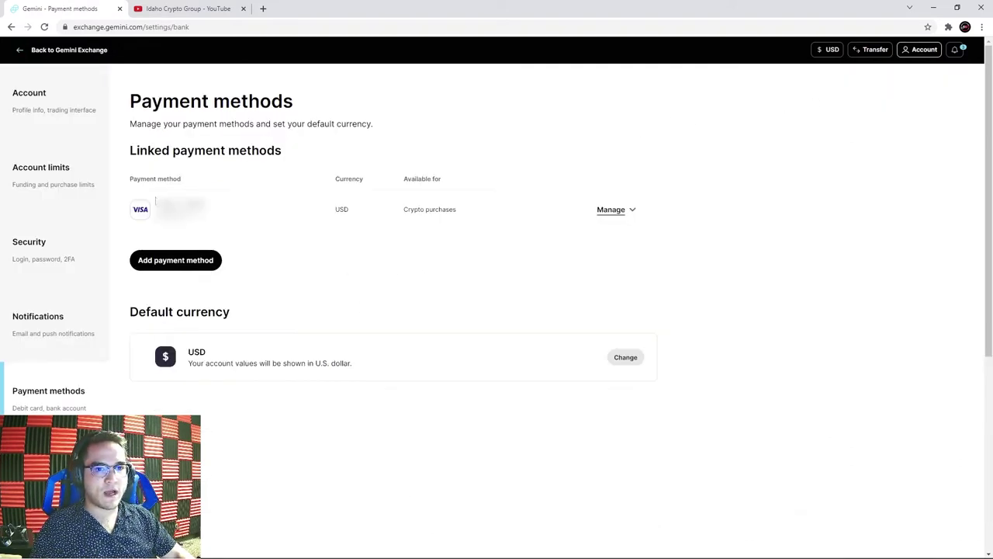
# Review the linked payment method and the options for adding another one in the payment methods settings
pyautogui.moveTo(139, 218); pyautogui.dragTo(468, 222)
pyautogui.click(339, 175)
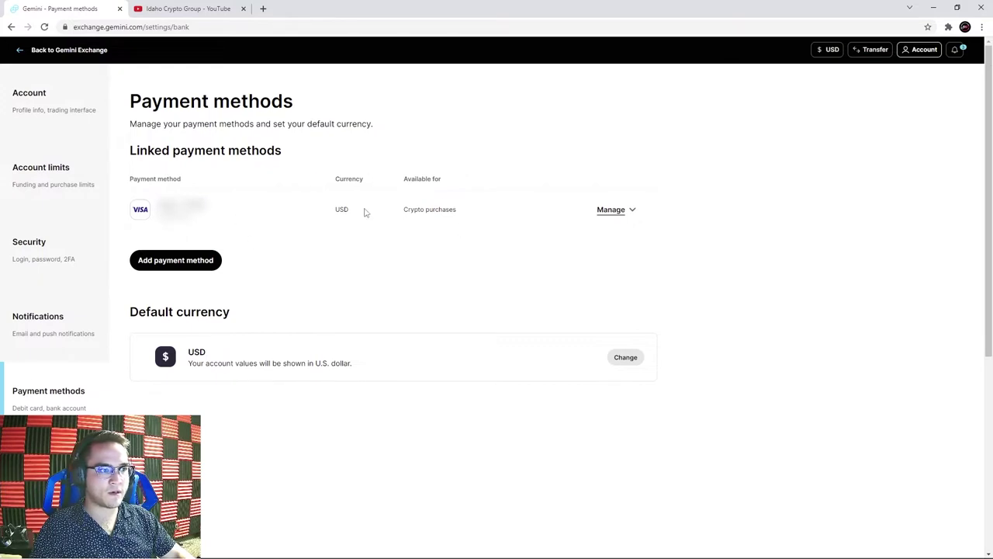
pyautogui.click(159, 264)
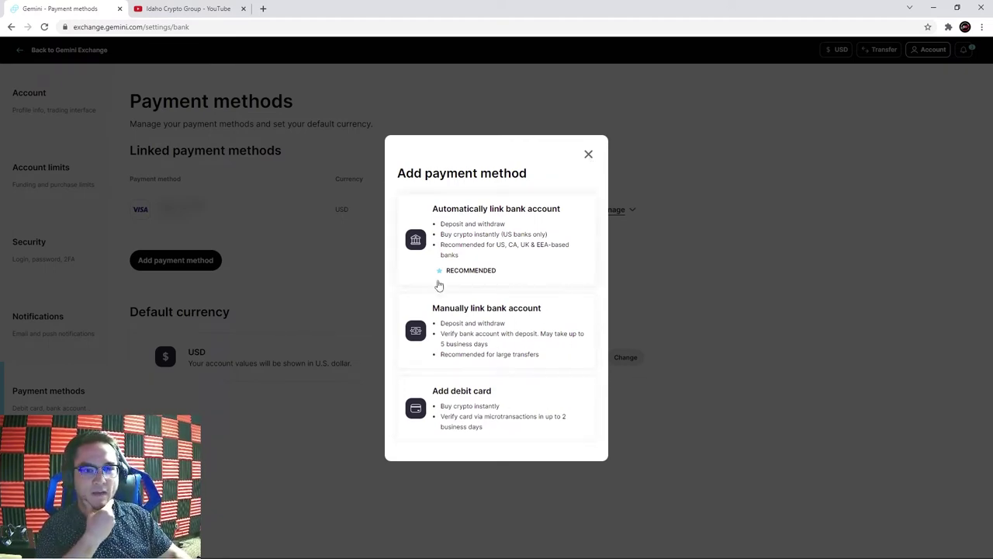
pyautogui.click(587, 155)
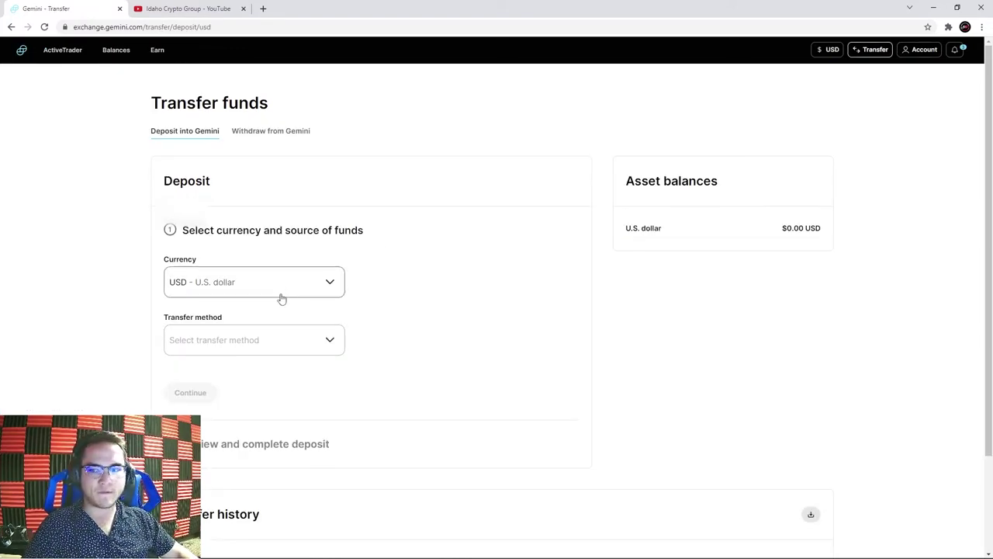
# Choose Bank transfers (ACH) as the transfer method for the USD deposit and continue to the amount
pyautogui.click(216, 343)
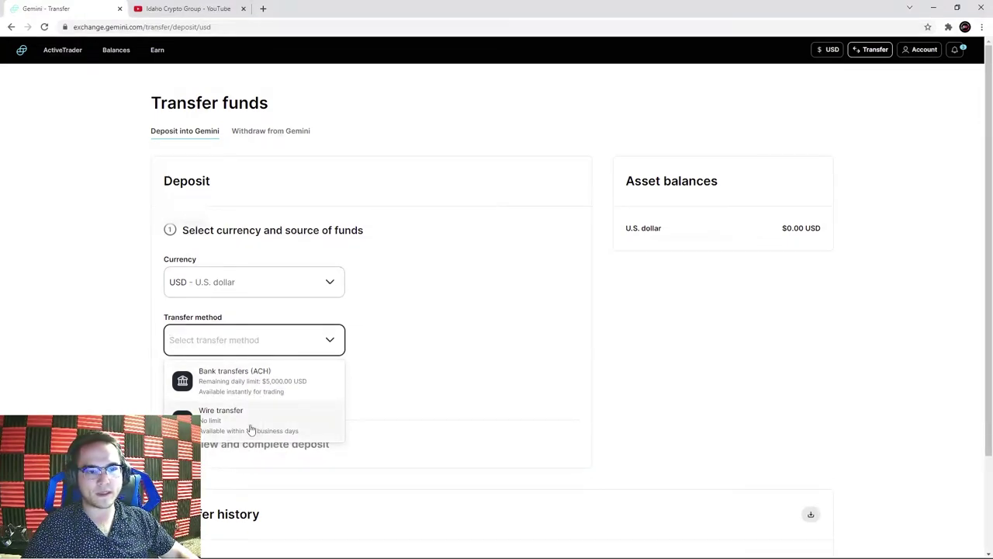
pyautogui.click(242, 384)
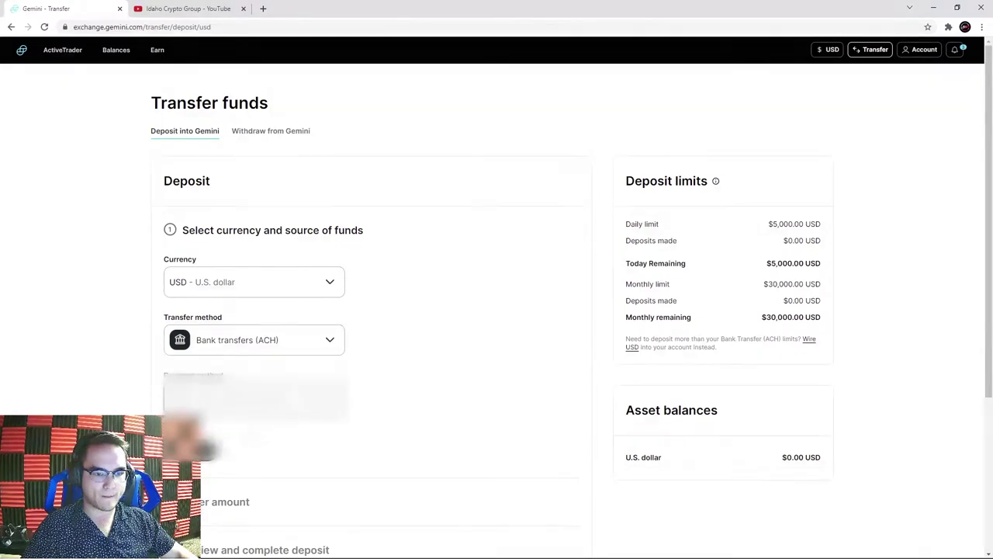
pyautogui.click(198, 439)
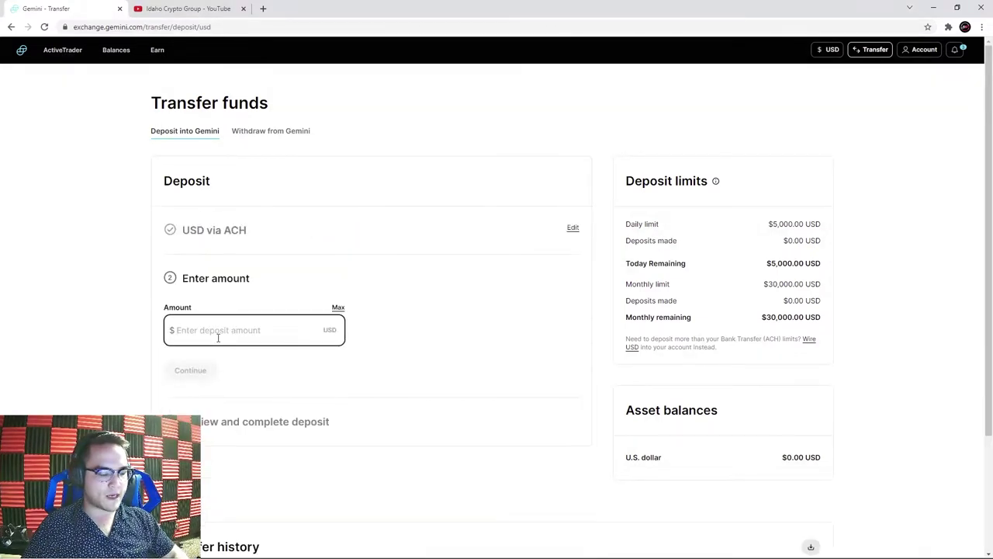
# Set the deposit amount to 100 USD, review the transfer details and confirm the deposit
pyautogui.write('100')
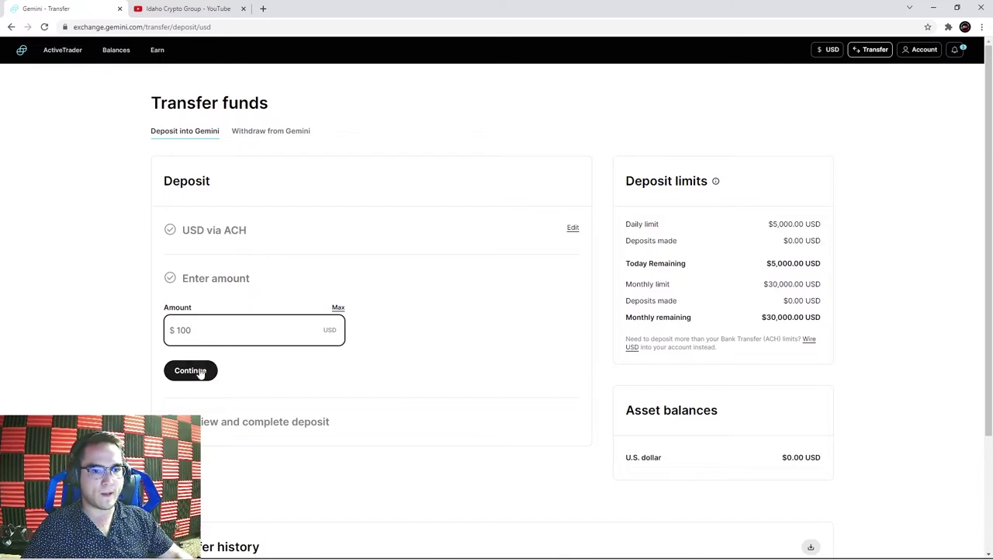
pyautogui.click(194, 370)
pyautogui.moveTo(137, 354); pyautogui.dragTo(424, 431)
pyautogui.click(436, 439)
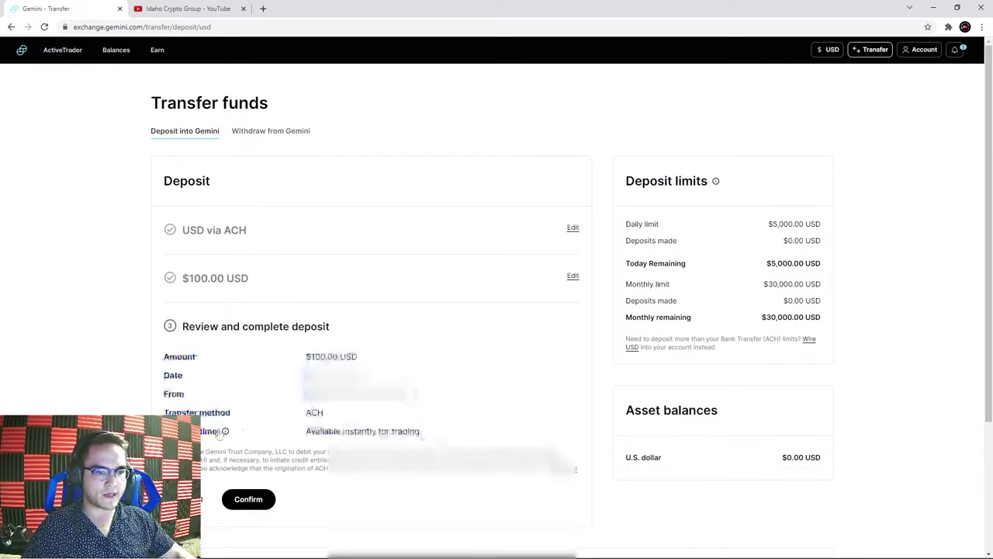
pyautogui.moveTo(302, 432); pyautogui.dragTo(441, 437)
pyautogui.click(405, 443)
pyautogui.click(239, 498)
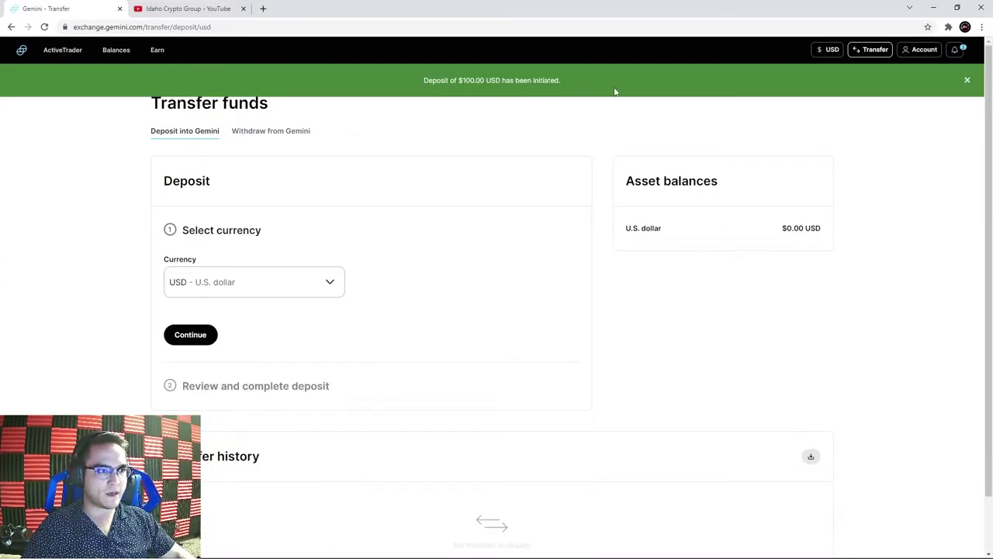
# Reload the deposit page and check the USD balance and the transfer history
pyautogui.scroll(-1, 520, 252)
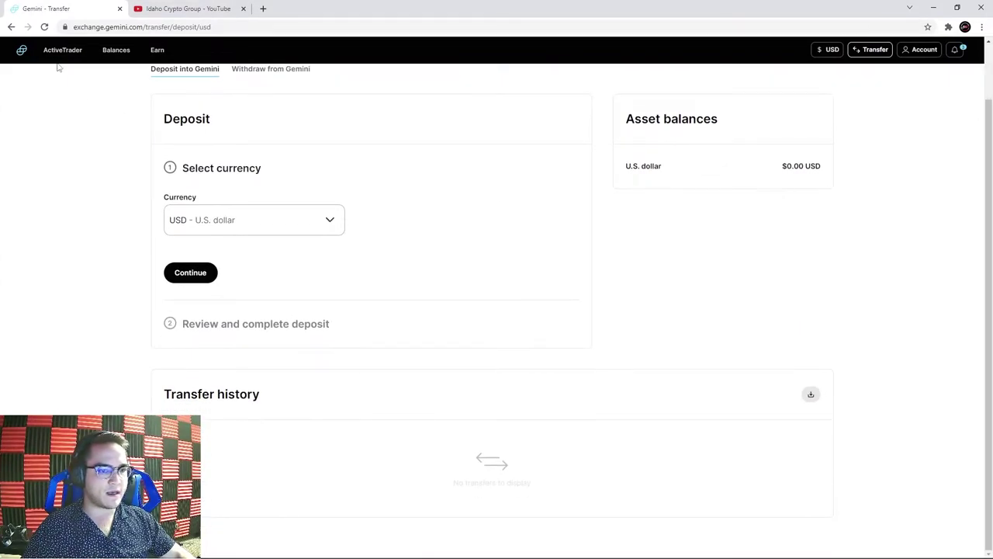
pyautogui.click(44, 27)
pyautogui.scroll(-2, 481, 349)
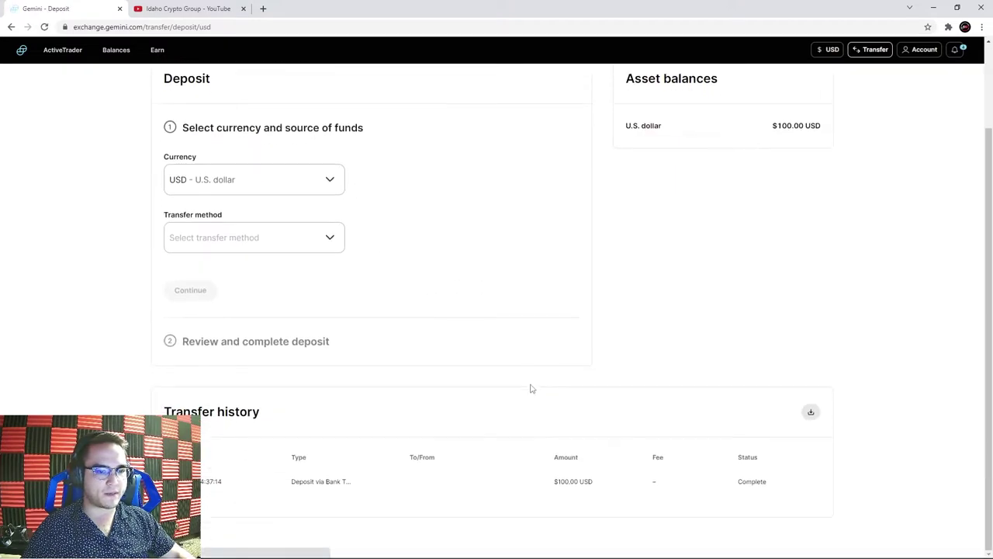
# Examine the type, amount and status of the bank deposit in the transfer history
pyautogui.moveTo(194, 454); pyautogui.dragTo(362, 489)
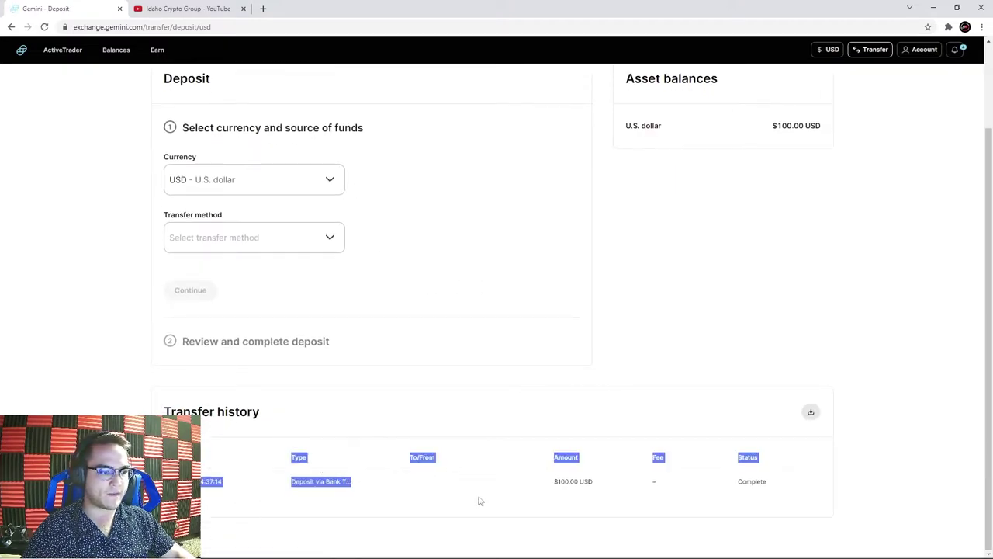
pyautogui.moveTo(772, 483); pyautogui.dragTo(551, 485)
pyautogui.scroll(3, 713, 457)
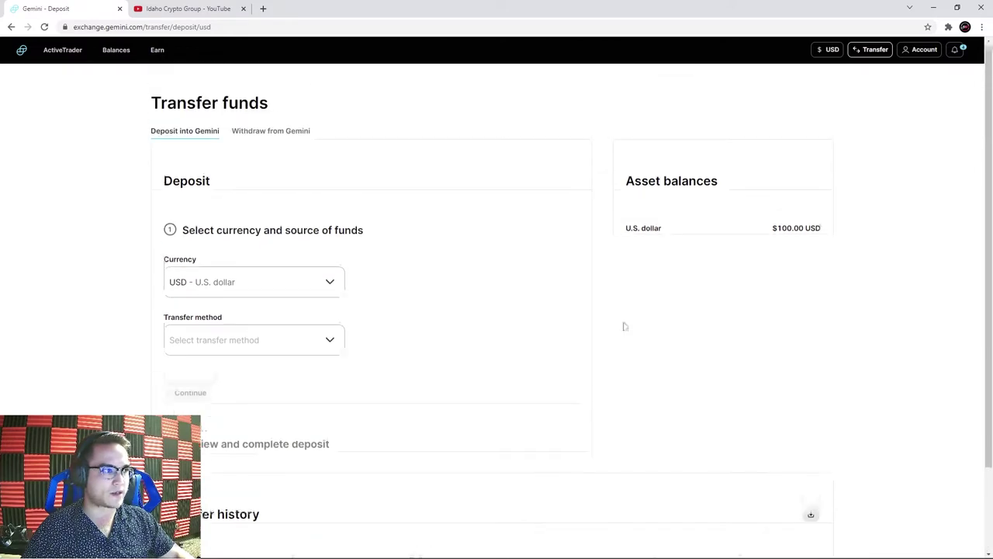
# Open the account balances and check the USD and BTC amounts and the hold on the USD funds
pyautogui.click(116, 49)
pyautogui.moveTo(297, 335); pyautogui.dragTo(359, 339)
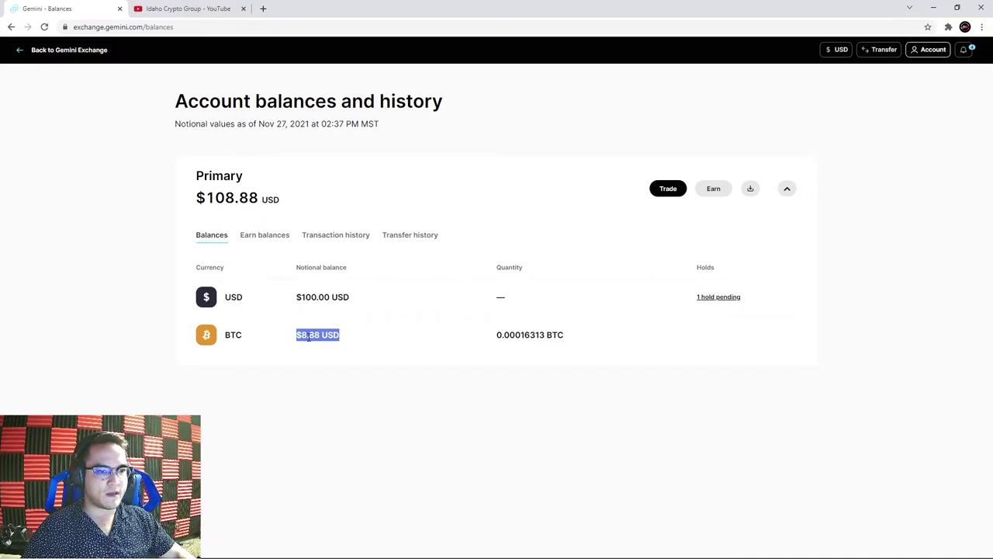
pyautogui.click(323, 337)
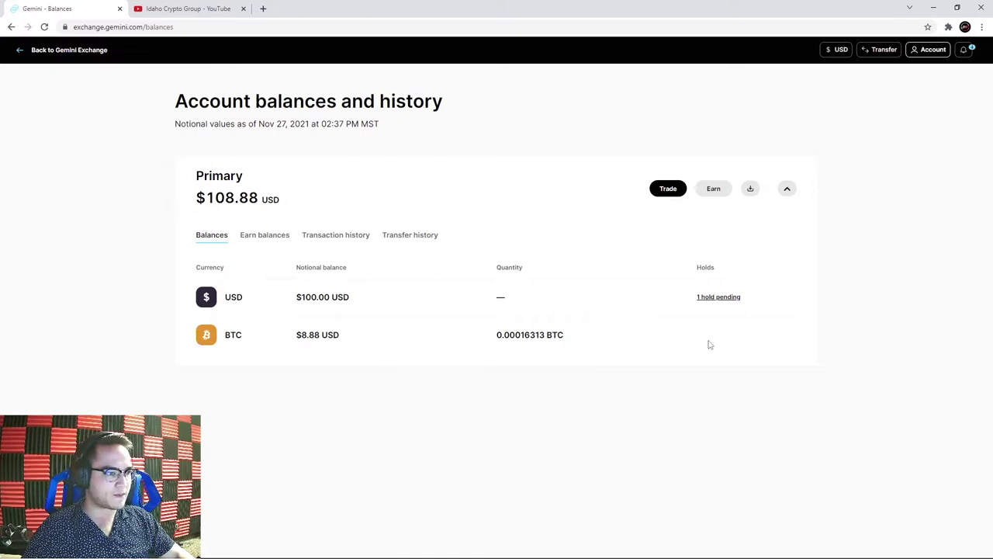
pyautogui.moveTo(713, 301)
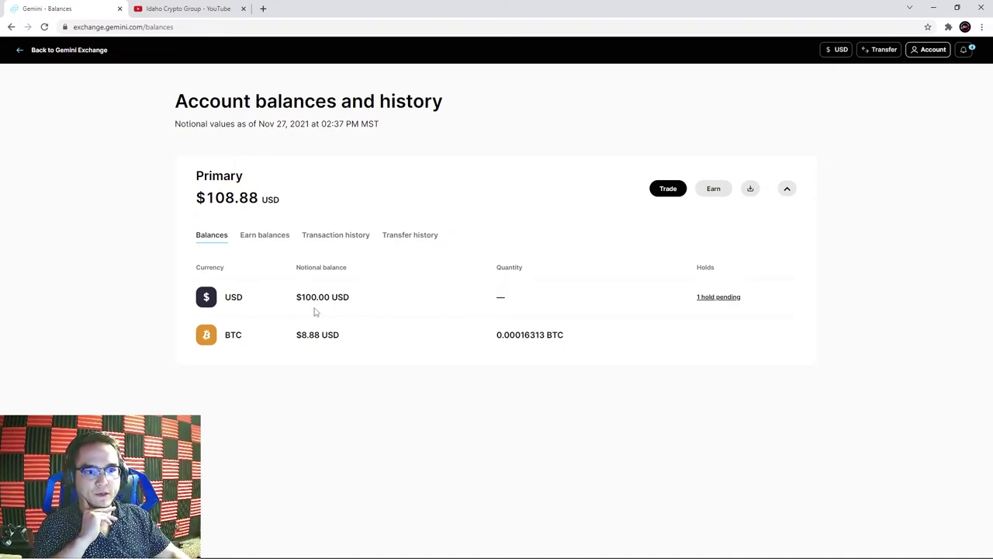
# Go to the trading view, browse the available currencies and switch the market to SAND-USD
pyautogui.click(665, 188)
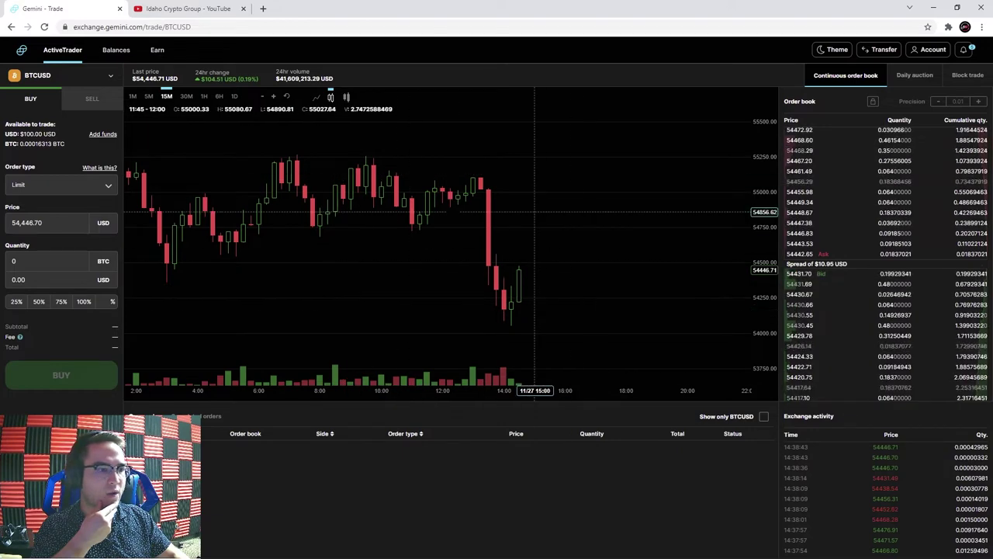
pyautogui.click(93, 75)
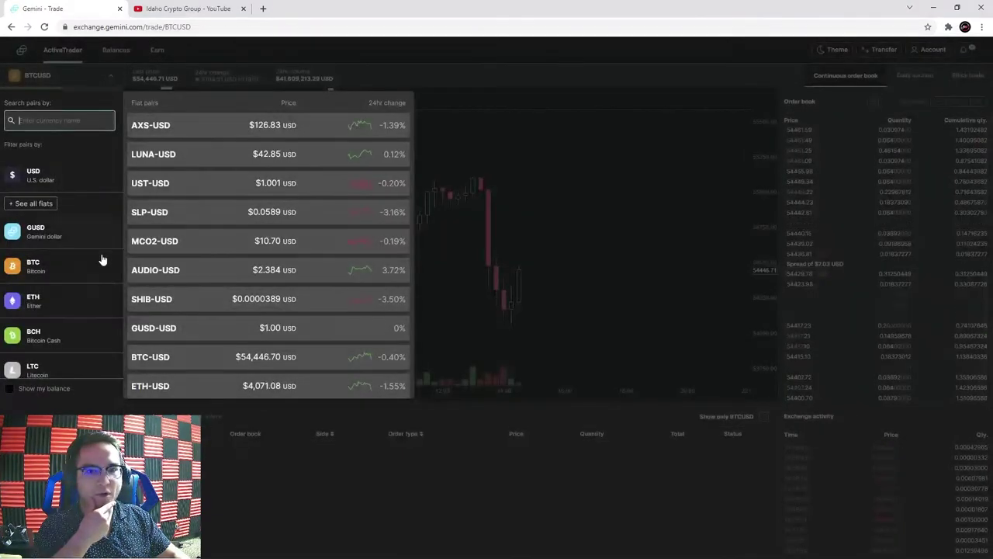
pyautogui.scroll(-10, 81, 263)
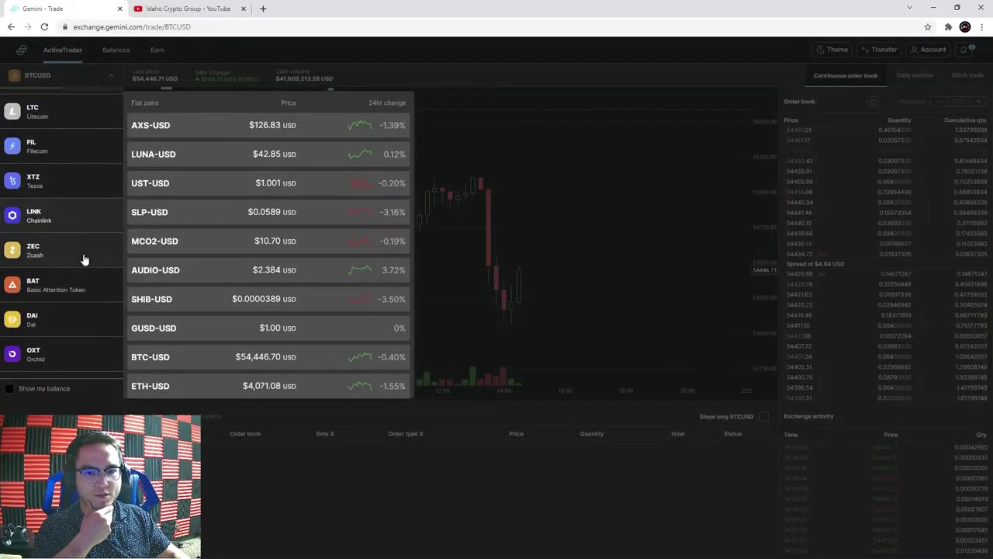
pyautogui.scroll(-3, 81, 255)
pyautogui.scroll(-5, 89, 264)
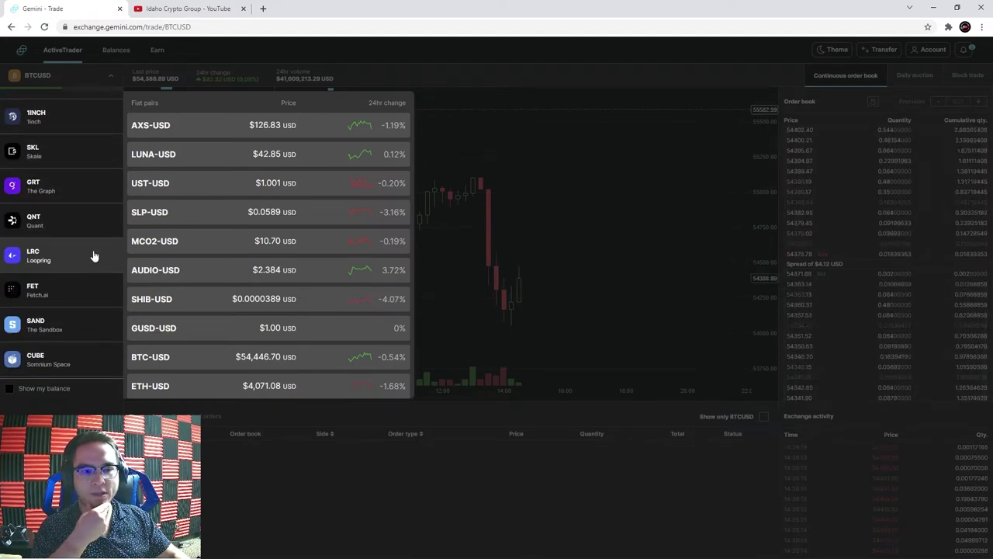
pyautogui.click(48, 327)
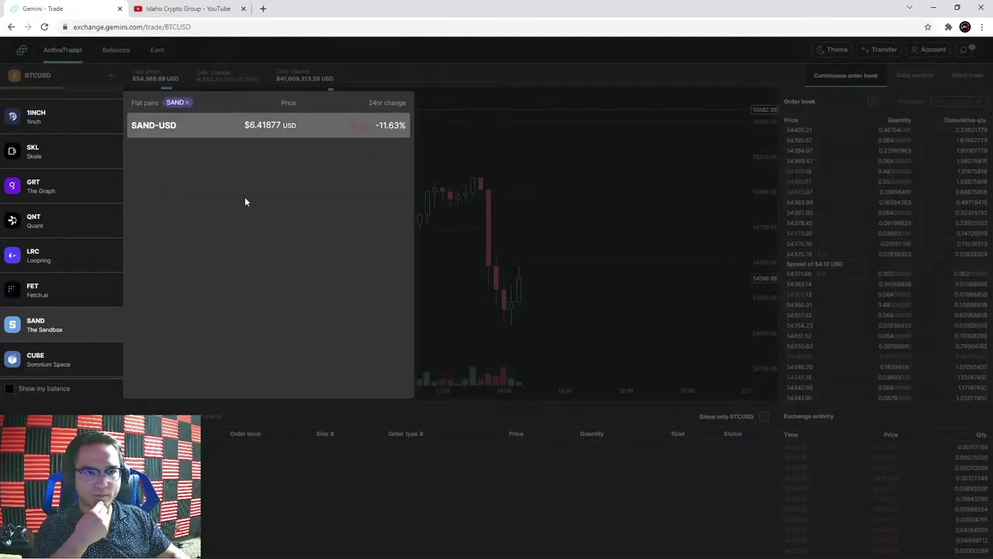
pyautogui.click(235, 126)
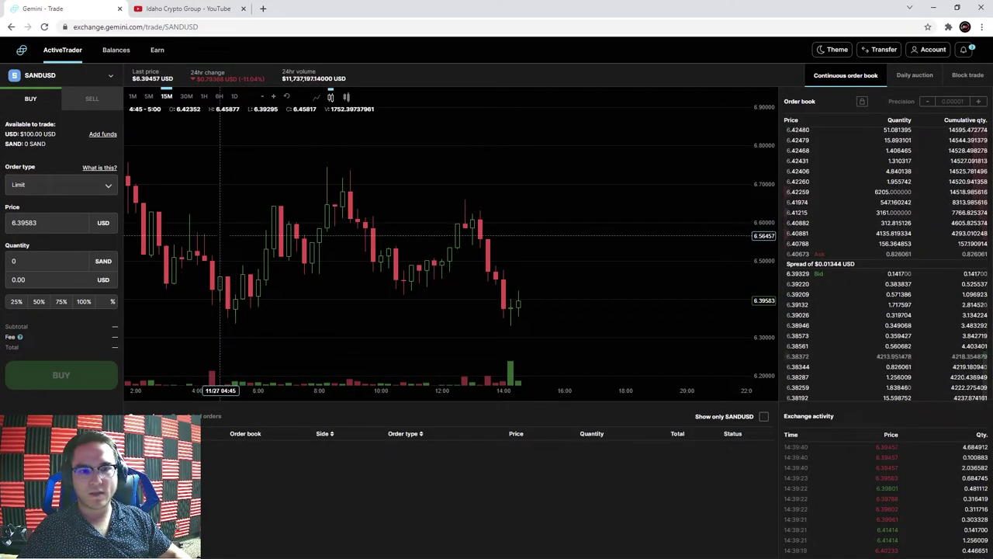
# Set the SANDUSD chart to one-hour candles and examine the price trend over the past days
pyautogui.scroll(-3, 465, 205)
pyautogui.scroll(-2, 494, 200)
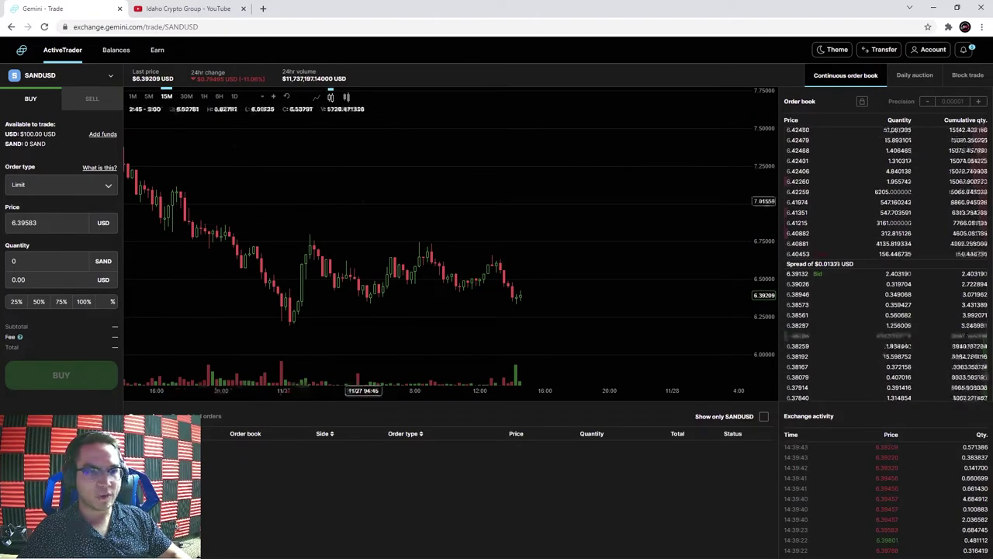
pyautogui.scroll(-3, 574, 246)
pyautogui.click(204, 95)
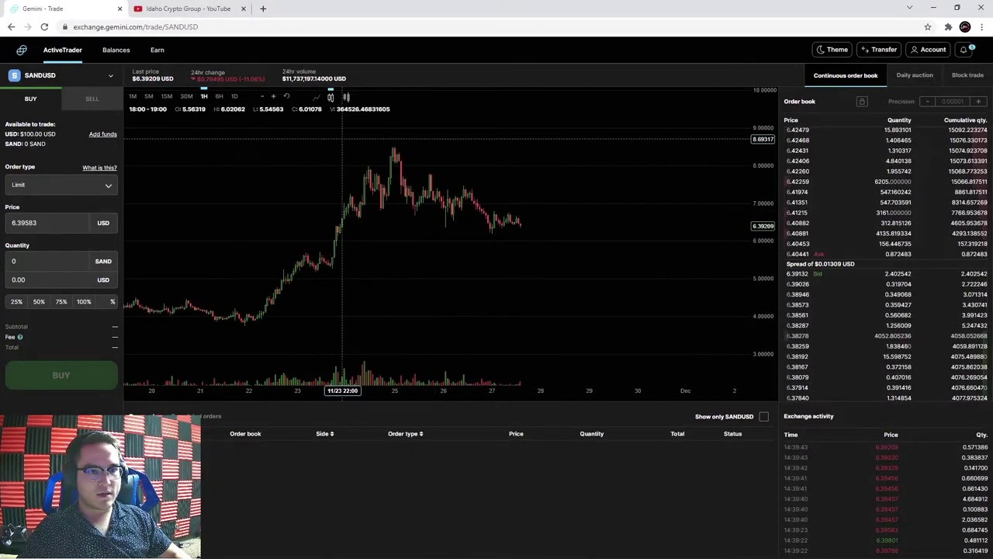
pyautogui.scroll(-3, 585, 201)
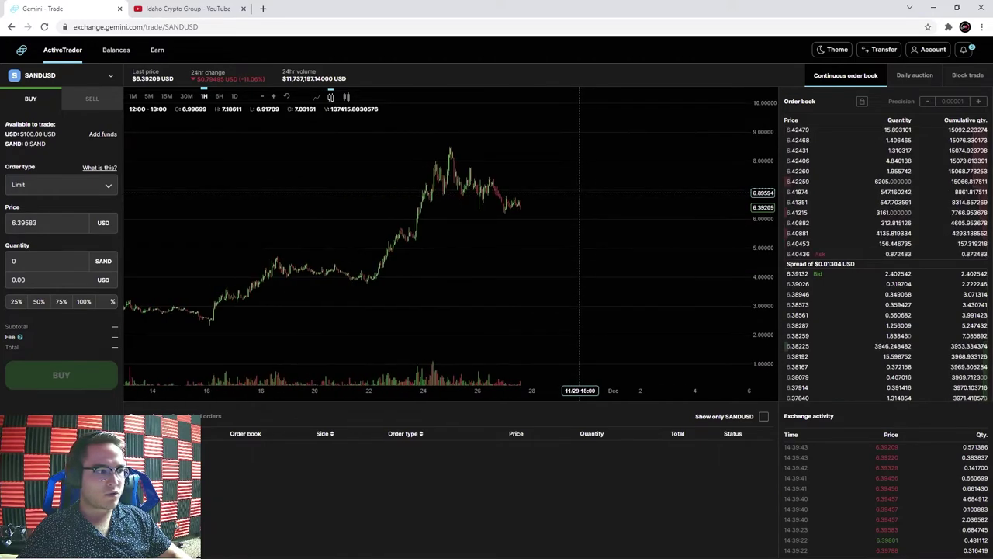
pyautogui.scroll(2, 474, 188)
pyautogui.scroll(2, 329, 194)
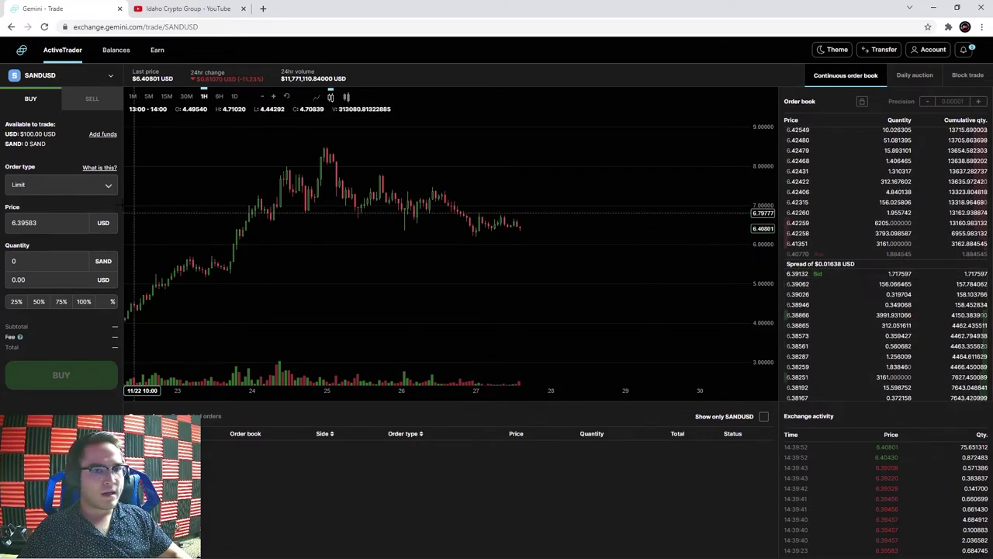
# Review the available order types and set the SAND buy order to Market, ready for a USD total
pyautogui.click(27, 186)
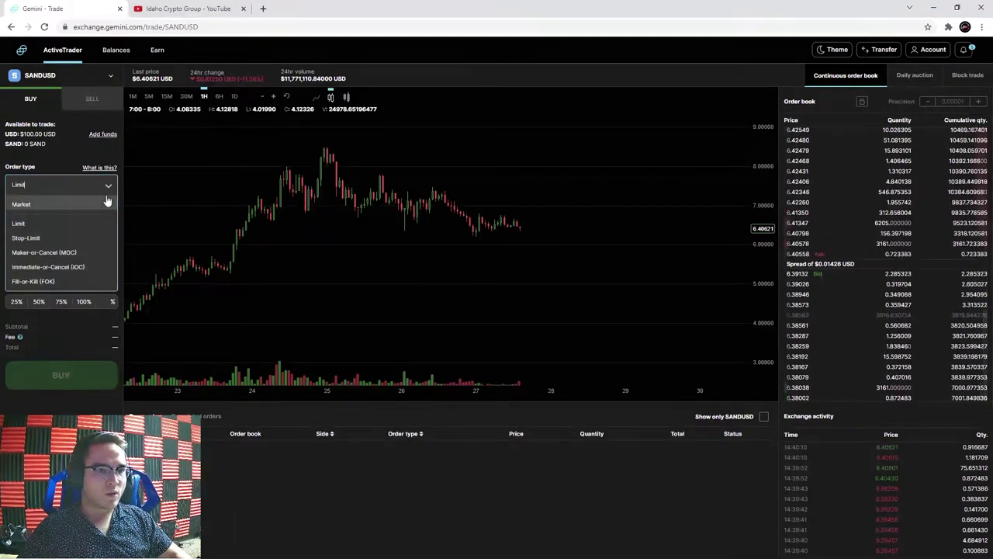
pyautogui.click(109, 190)
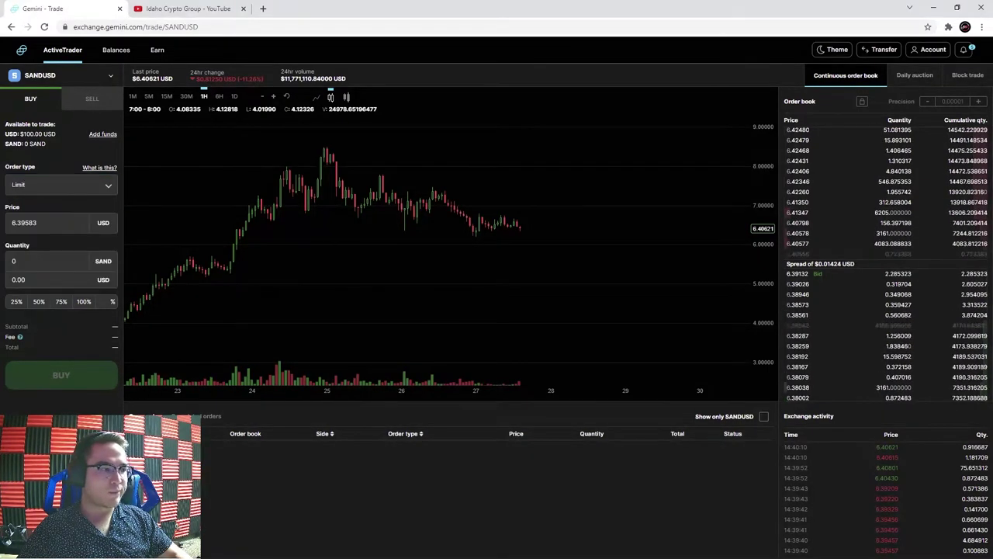
pyautogui.click(108, 192)
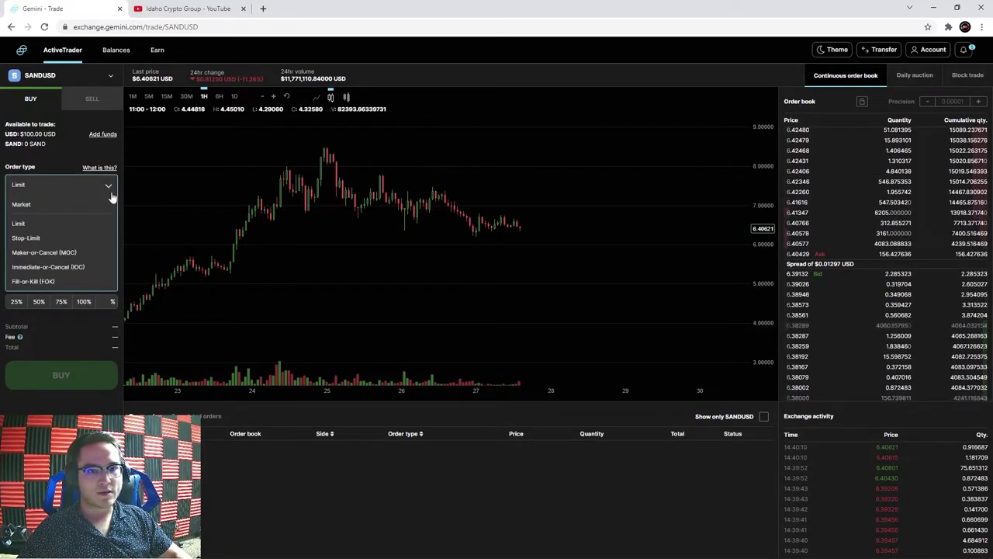
pyautogui.click(70, 205)
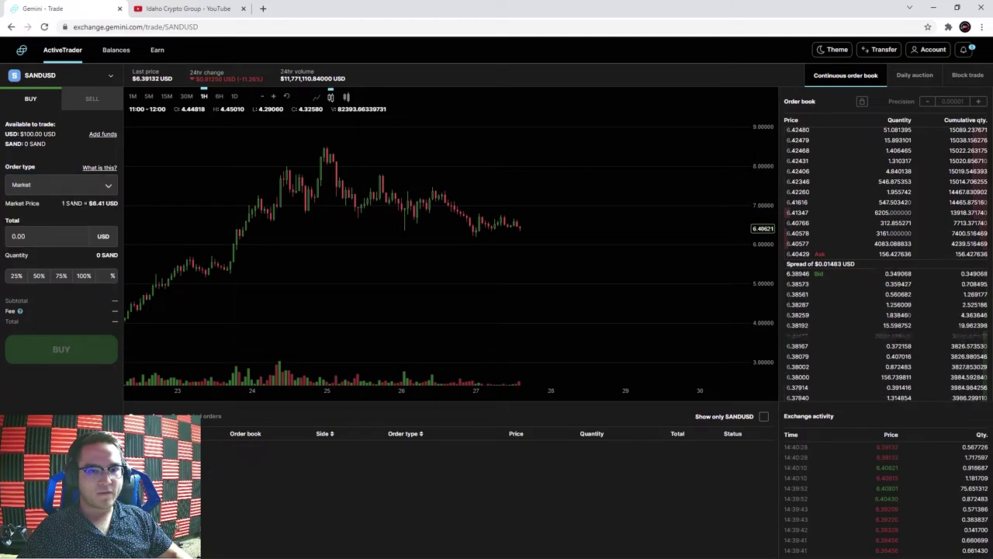
pyautogui.click(107, 192)
pyautogui.click(44, 204)
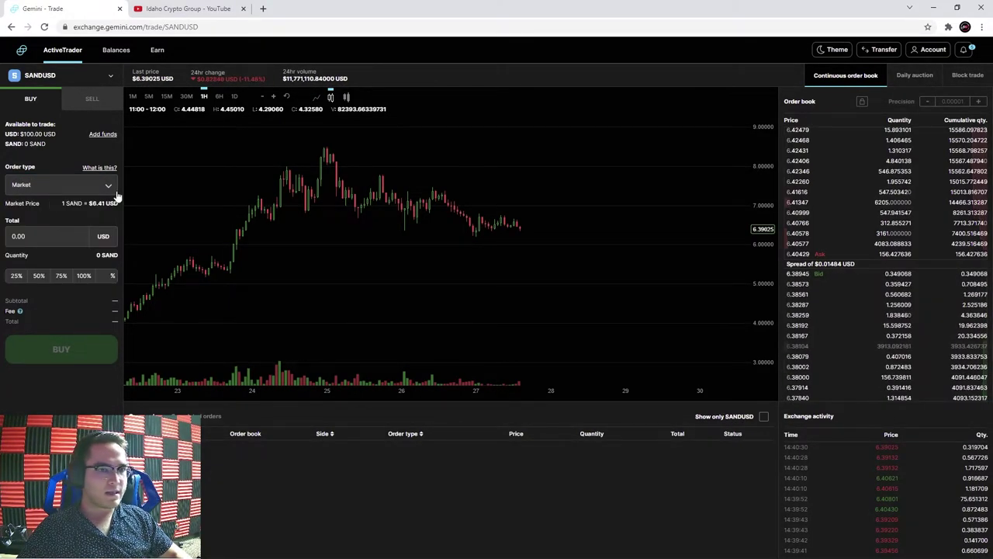
pyautogui.click(95, 236)
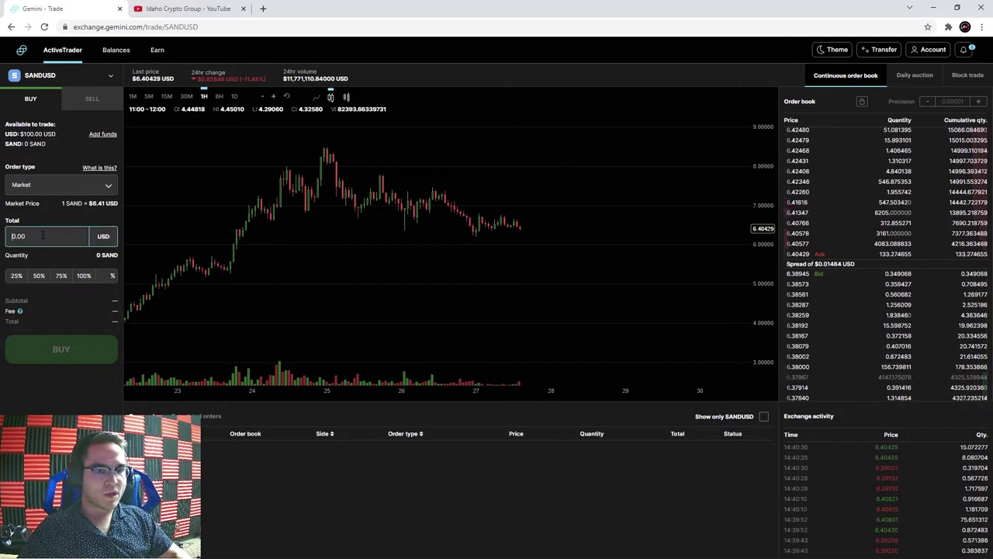
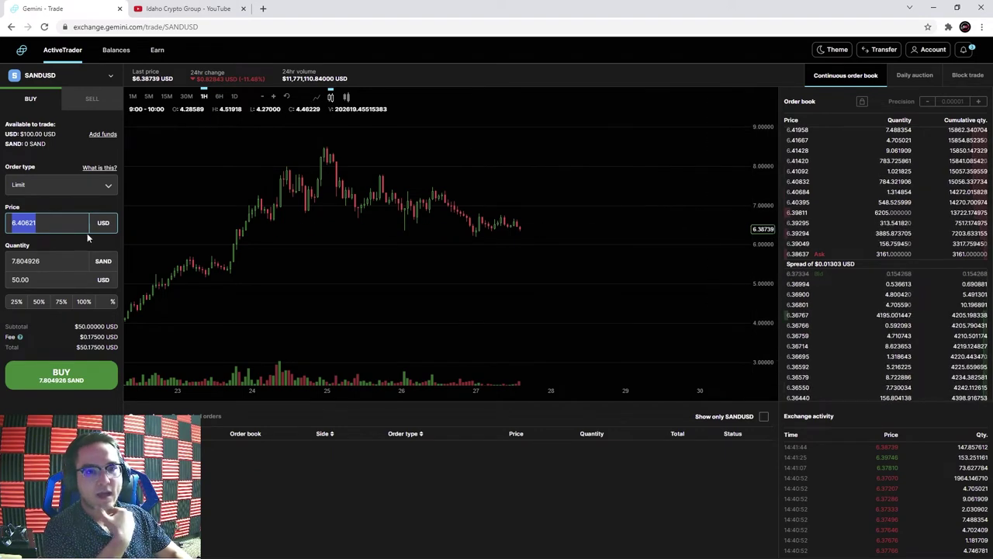
# Set the limit price to 5 USD and place the confirmed limit buy order for 7.804926 SAND
pyautogui.click(36, 222)
pyautogui.hotkey('ctrl', 'a')
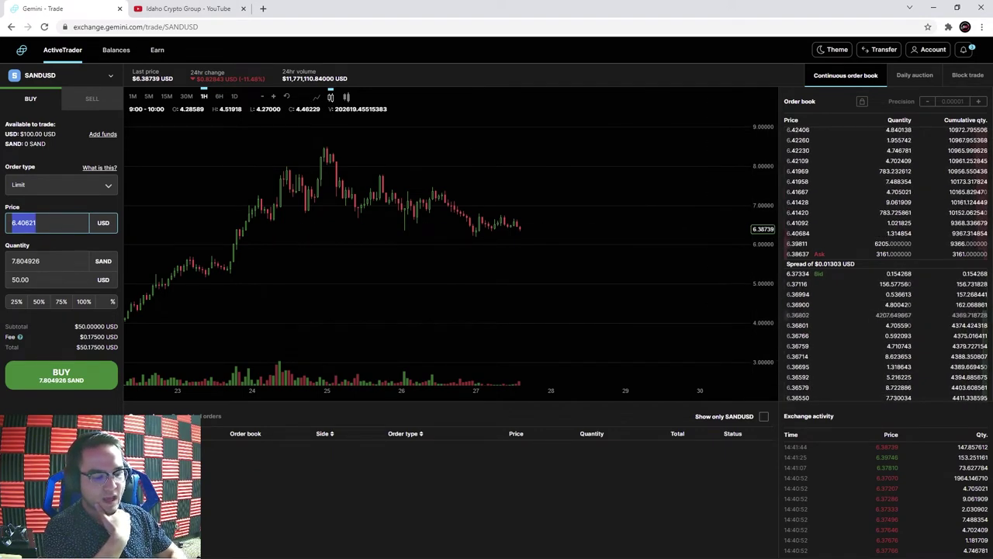
pyautogui.write('5')
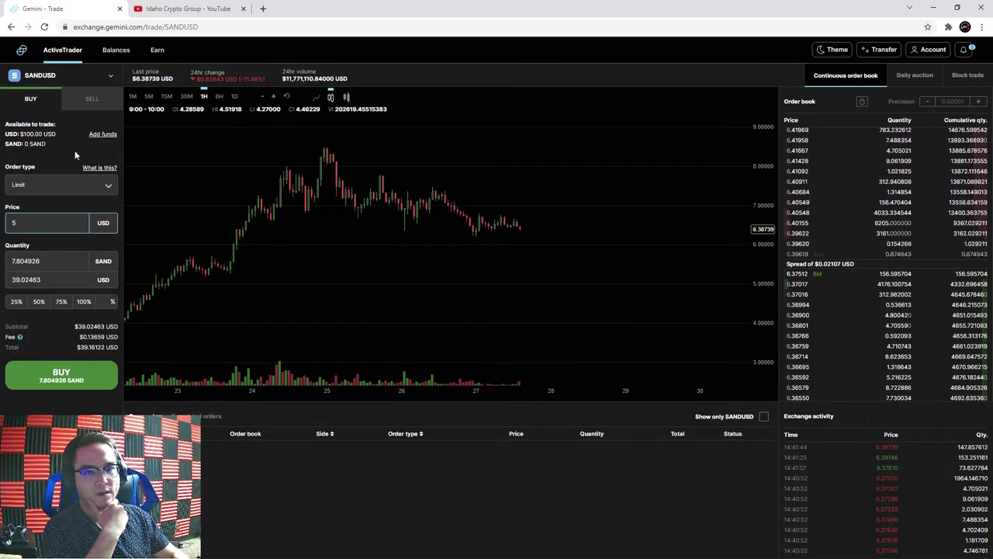
pyautogui.click(74, 150)
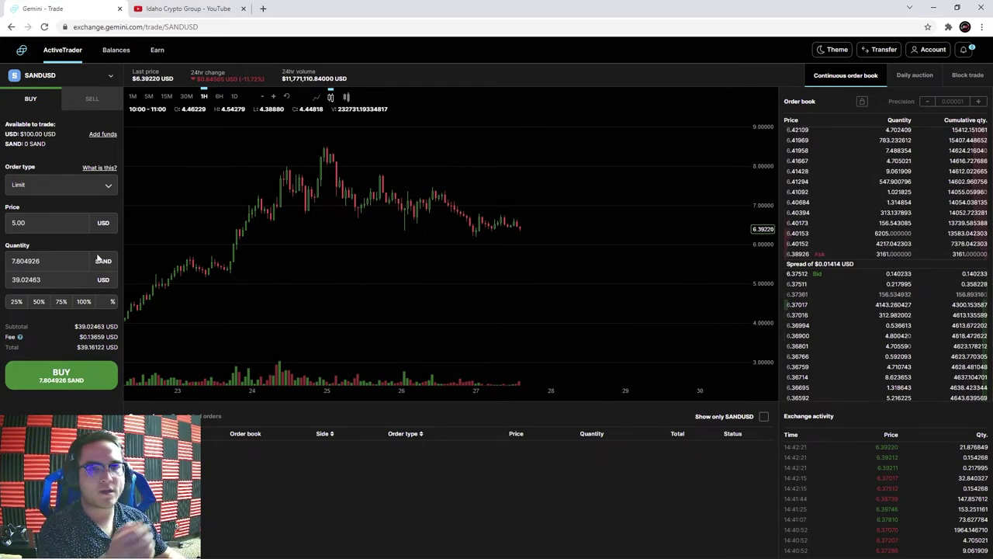
pyautogui.click(78, 380)
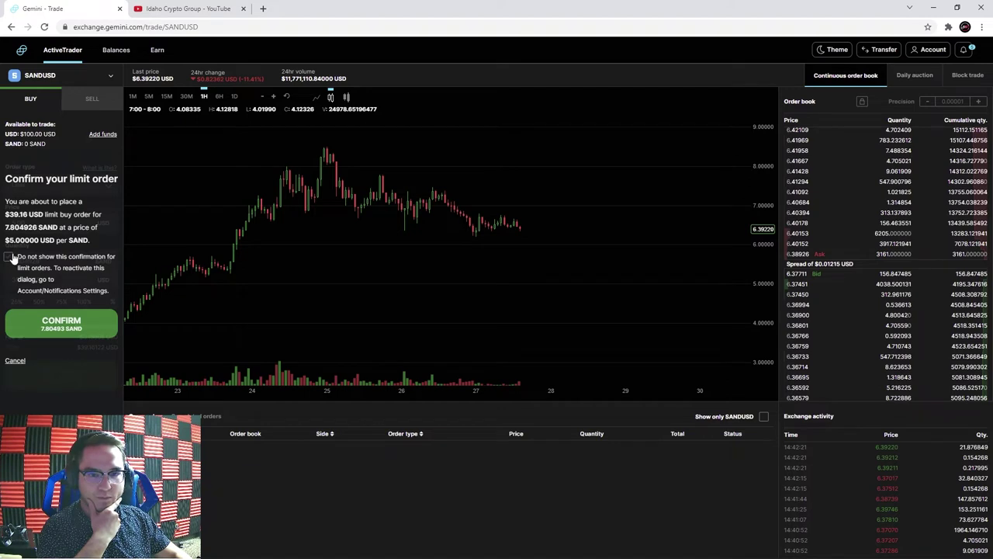
pyautogui.click(62, 329)
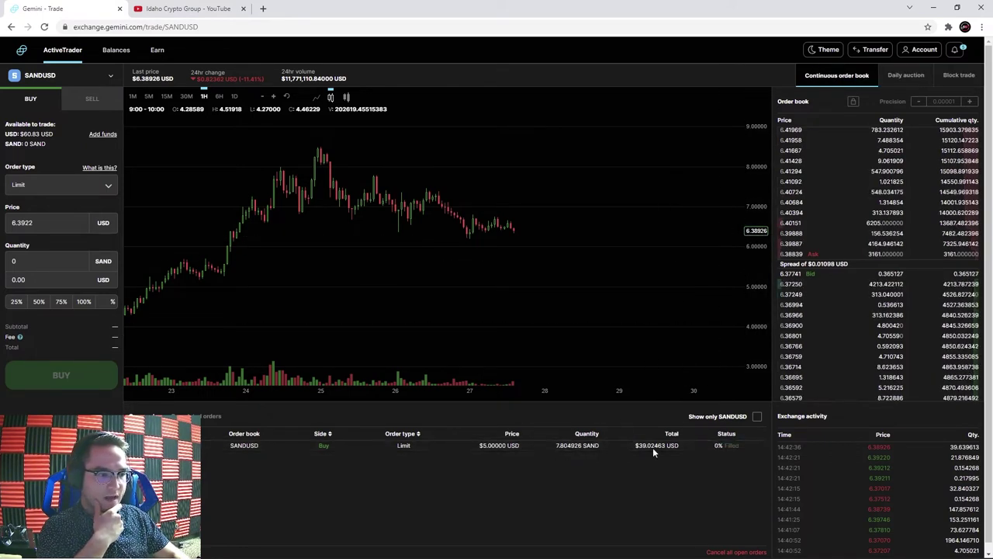
# Check the fill status of the open SAND limit order and bring up its cancellation request
pyautogui.moveTo(707, 447); pyautogui.dragTo(741, 447)
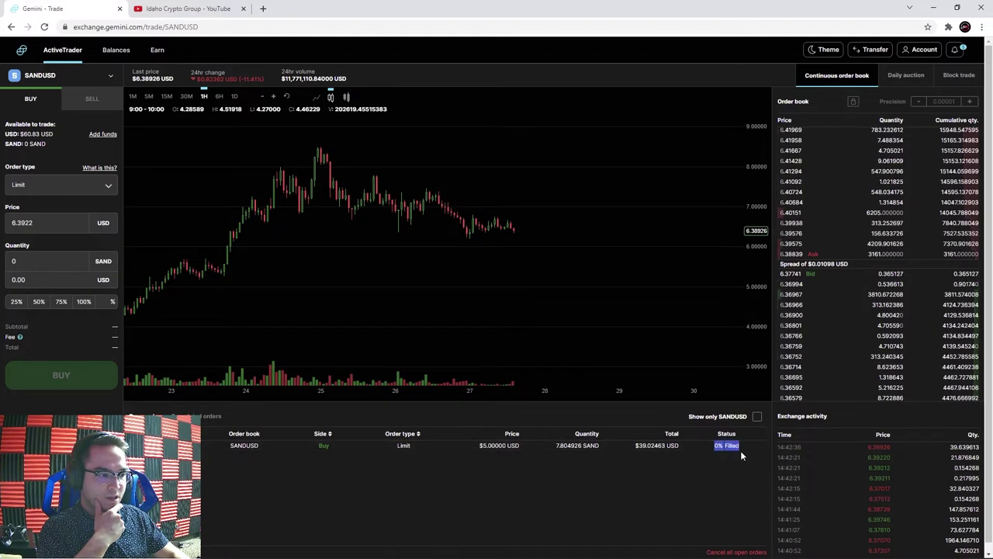
pyautogui.click(732, 478)
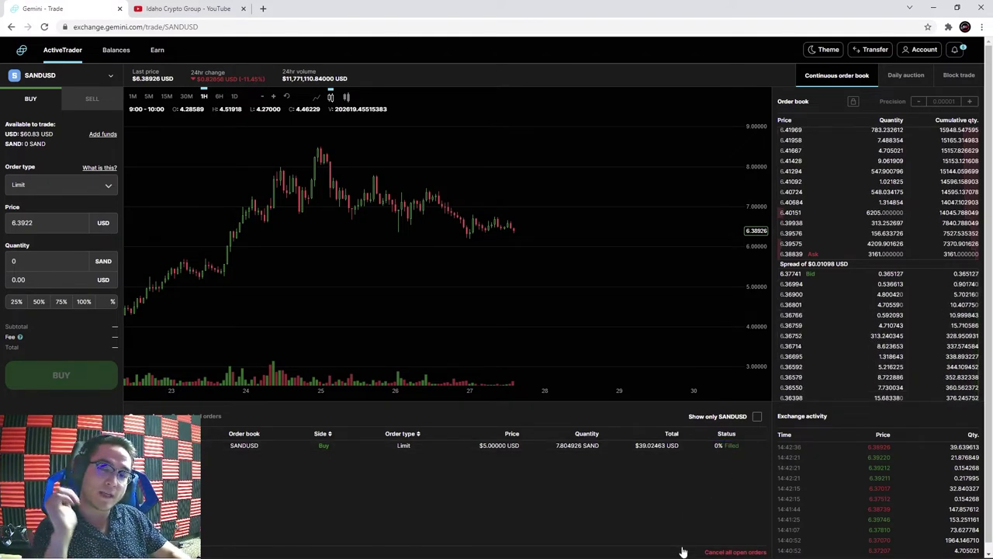
pyautogui.moveTo(659, 552)
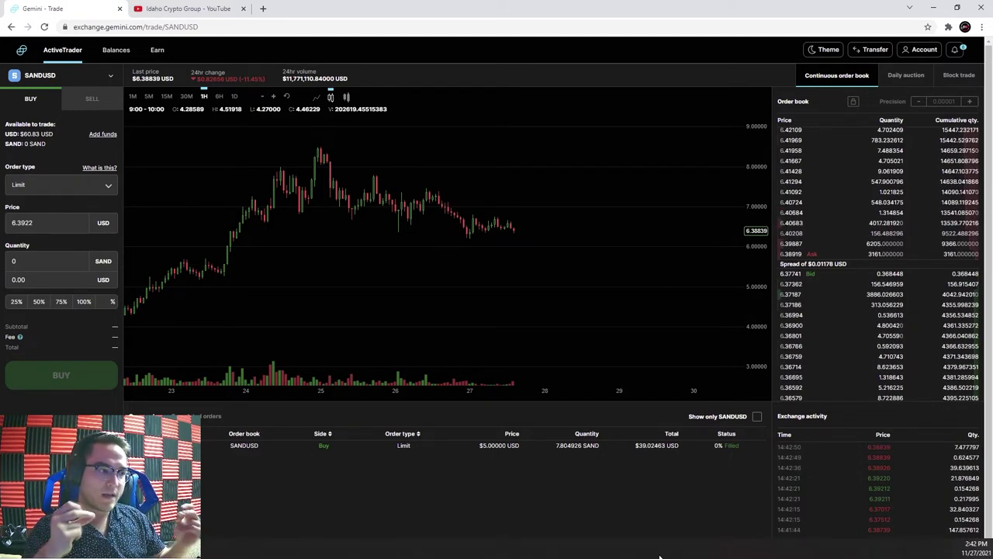
pyautogui.click(727, 447)
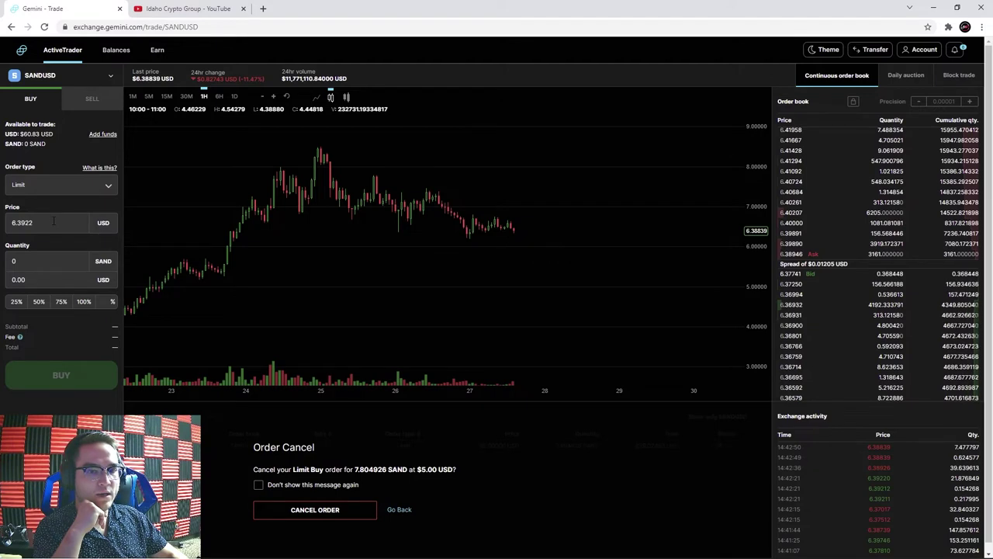
# Fill in a new SAND limit buy order with a price of 6.50 USD and an amount of 50 USD
pyautogui.doubleClick(45, 224)
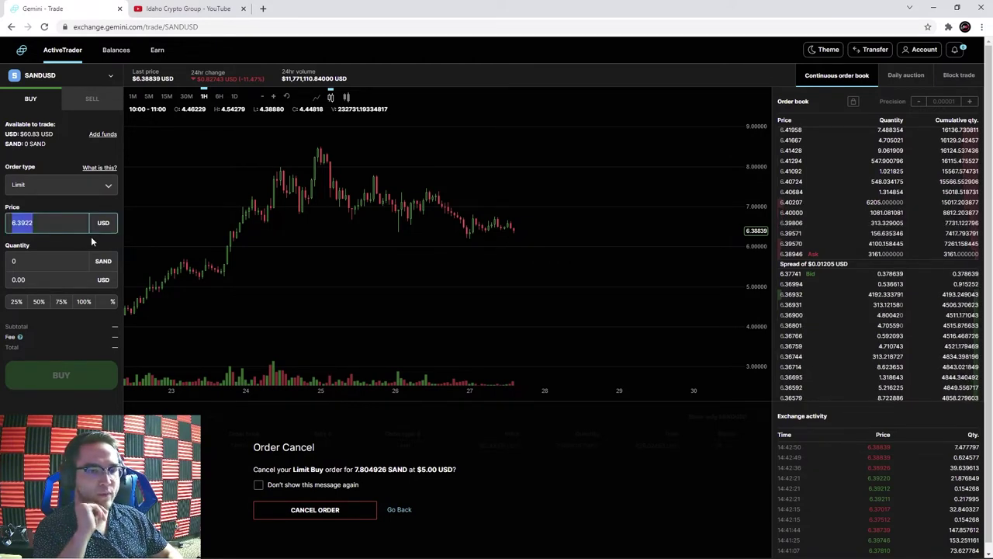
pyautogui.write('6.50')
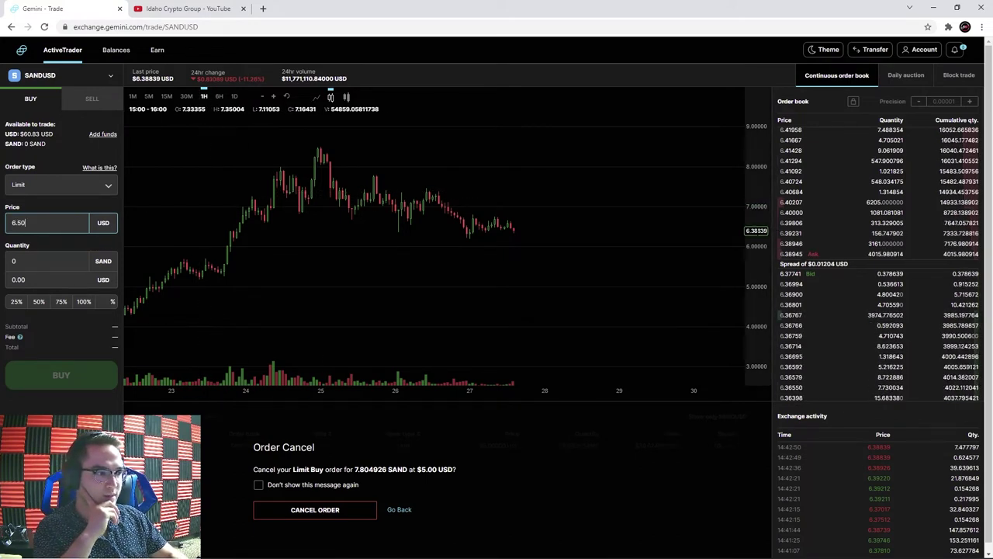
pyautogui.click(43, 279)
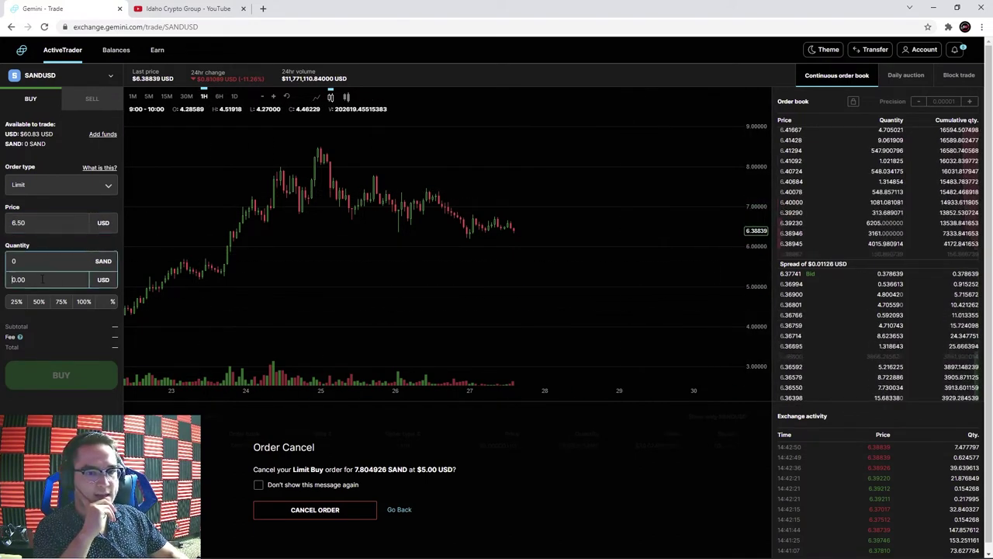
pyautogui.write('50')
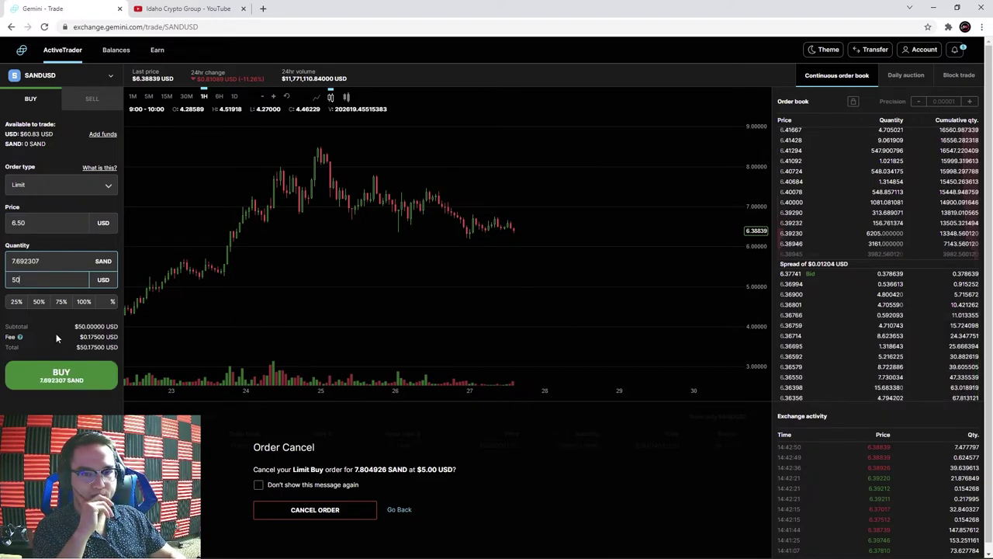
# Place the 50 USD SAND limit buy order at 6.50 USD and cancel the open SAND order at 5.00 USD
pyautogui.click(58, 333)
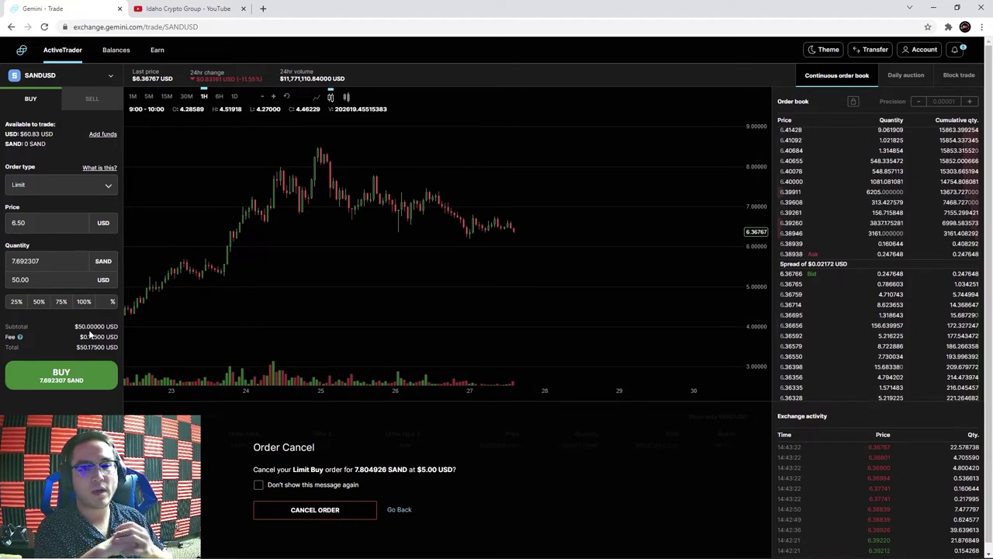
pyautogui.click(75, 387)
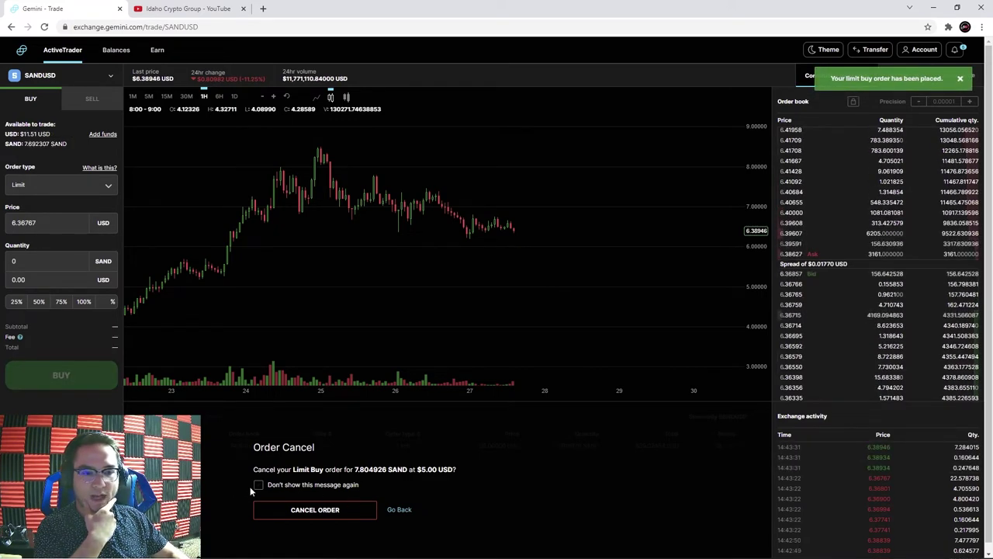
pyautogui.click(325, 514)
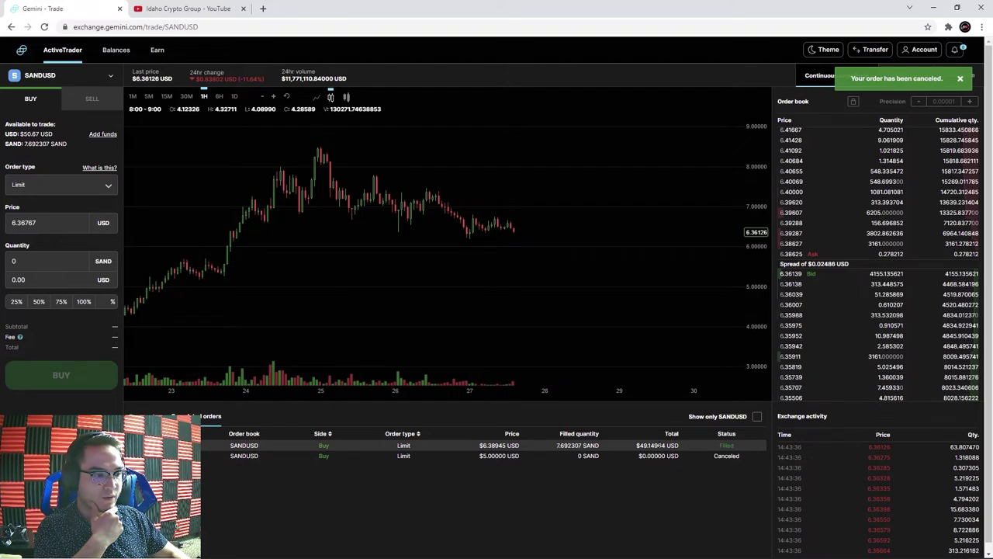
# Check the filled quantity, total and status of both completed SAND orders, and view the account balances
pyautogui.moveTo(667, 445); pyautogui.dragTo(598, 445)
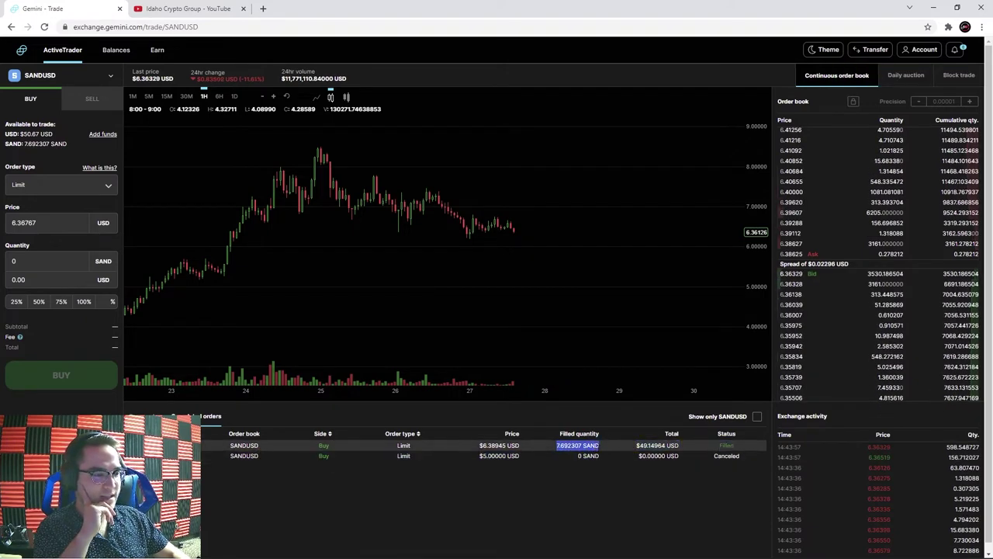
pyautogui.click(647, 453)
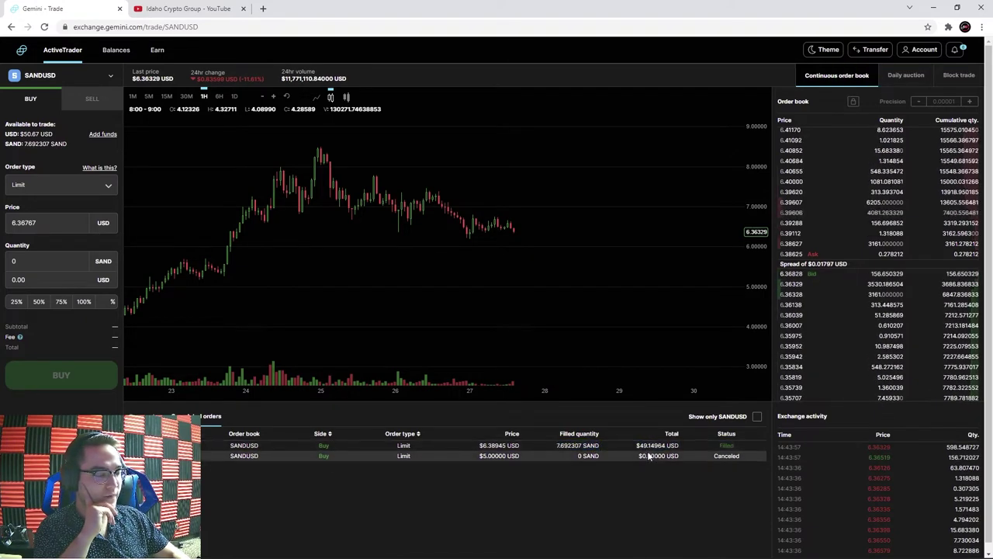
pyautogui.doubleClick(726, 445)
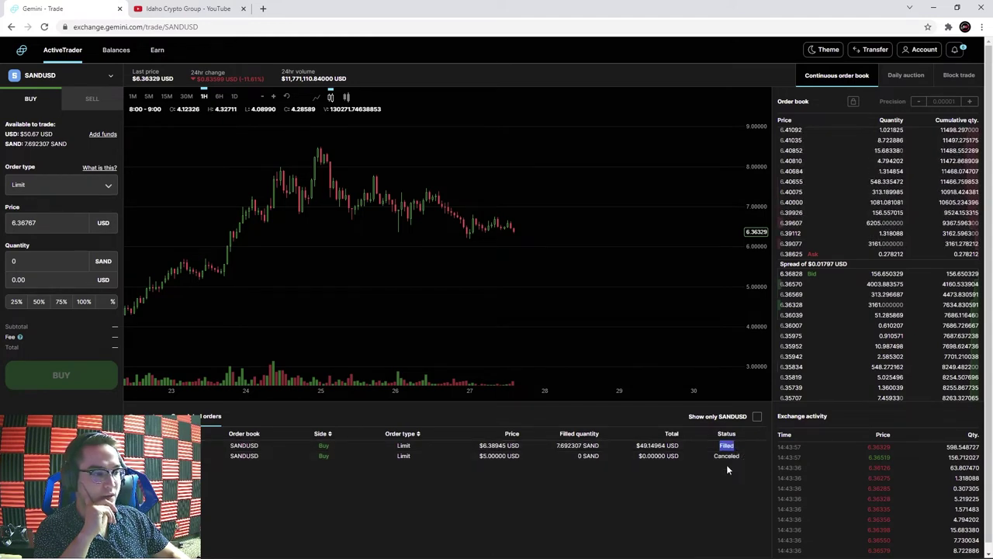
pyautogui.click(727, 457)
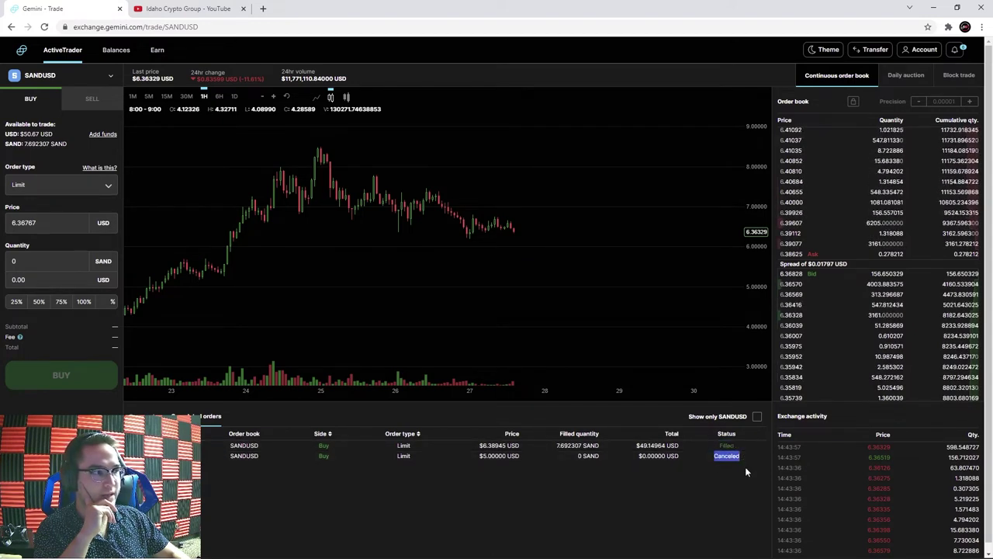
pyautogui.click(115, 49)
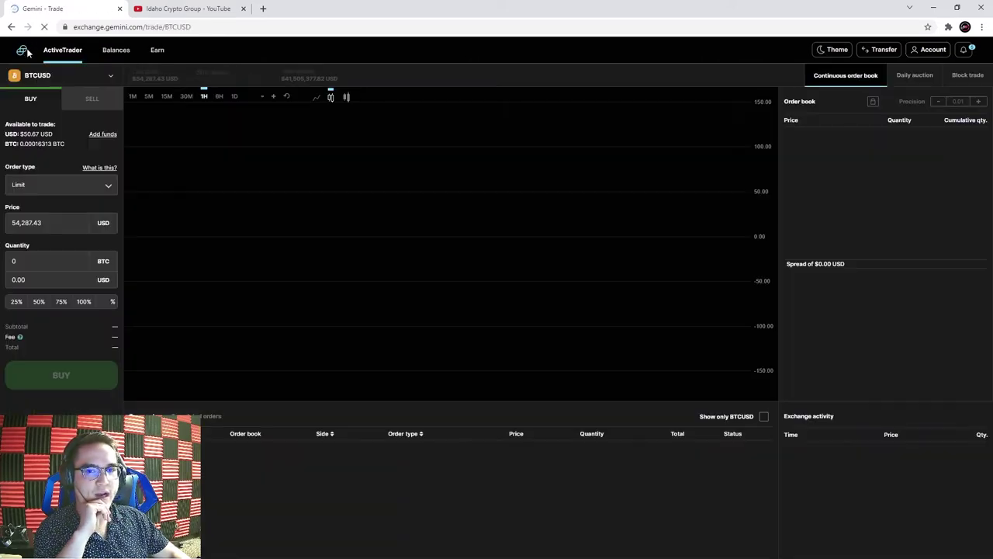
# Switch trading from BTC-USD to the MANA-USD pair by filtering the available pairs for MANA
pyautogui.click(89, 77)
pyautogui.scroll(-5, 76, 267)
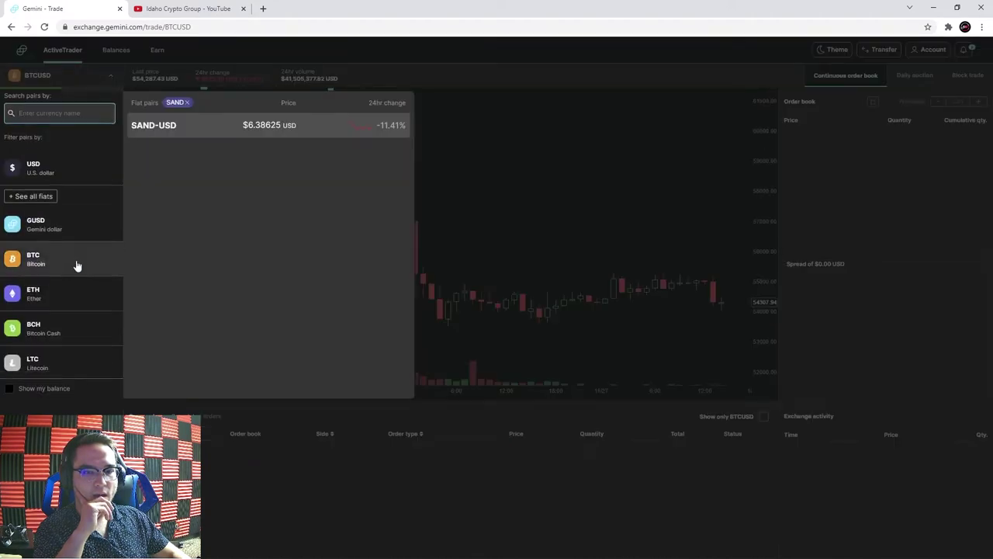
pyautogui.scroll(-1, 79, 273)
pyautogui.click(55, 219)
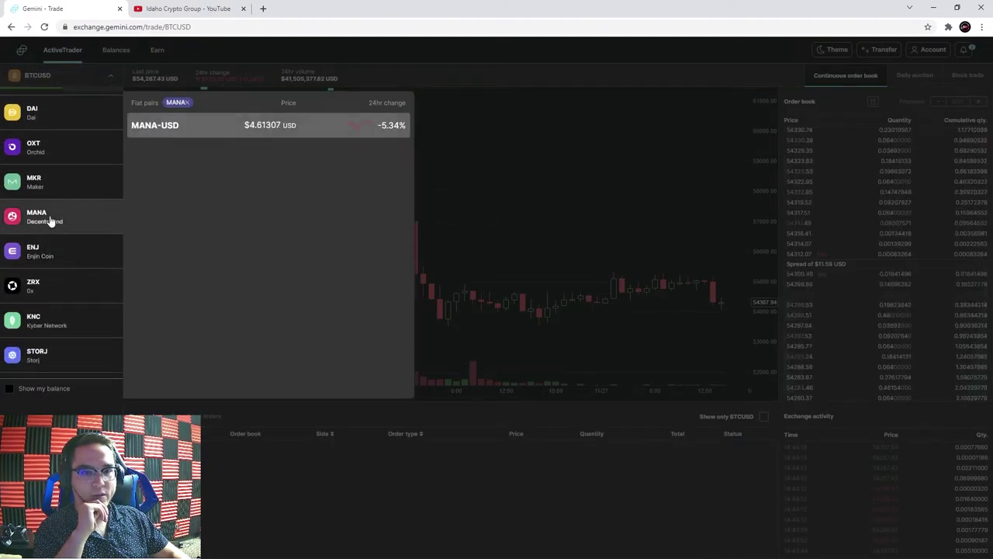
pyautogui.click(271, 130)
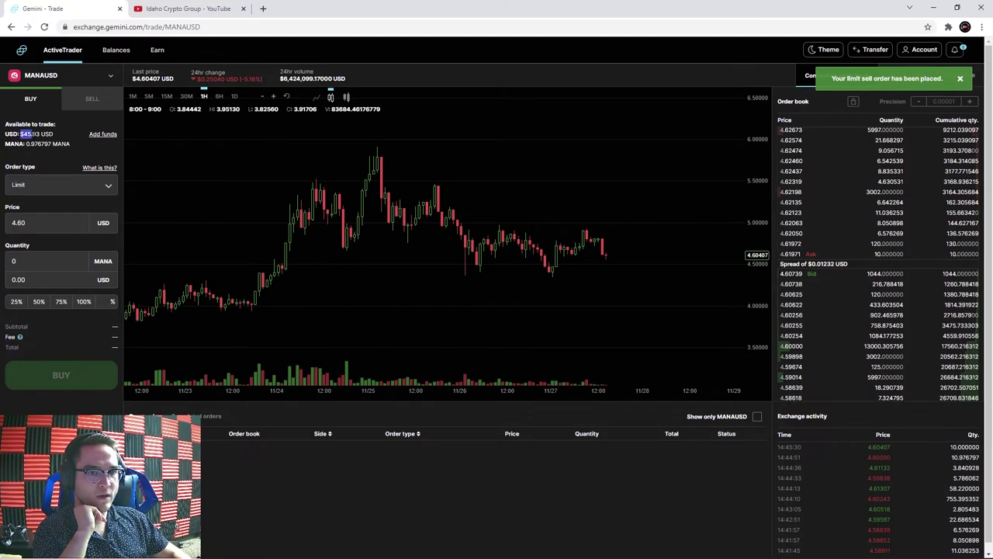
# Place a limit buy order for MANA at 4.60 USD using 100% of the available USD
pyautogui.moveTo(31, 134); pyautogui.dragTo(53, 134)
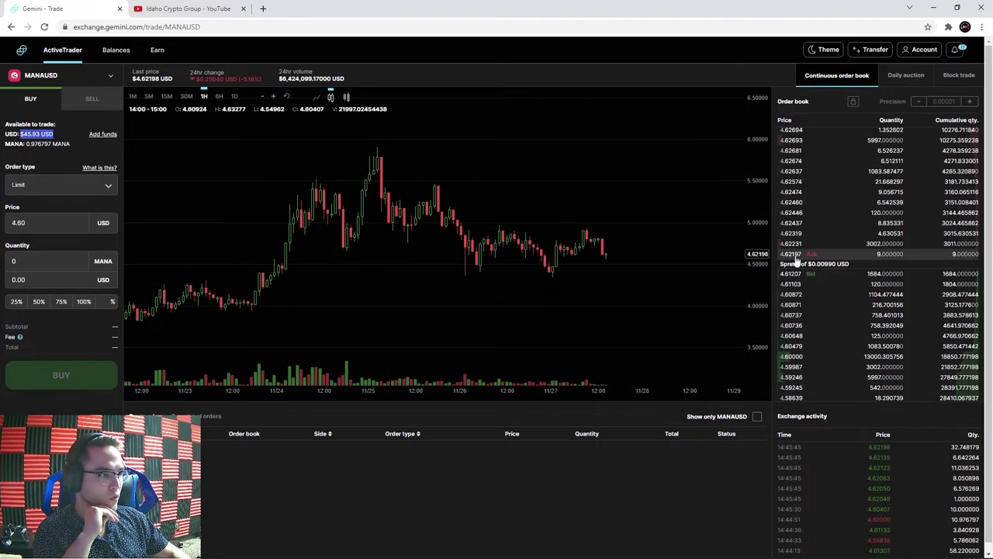
pyautogui.click(34, 223)
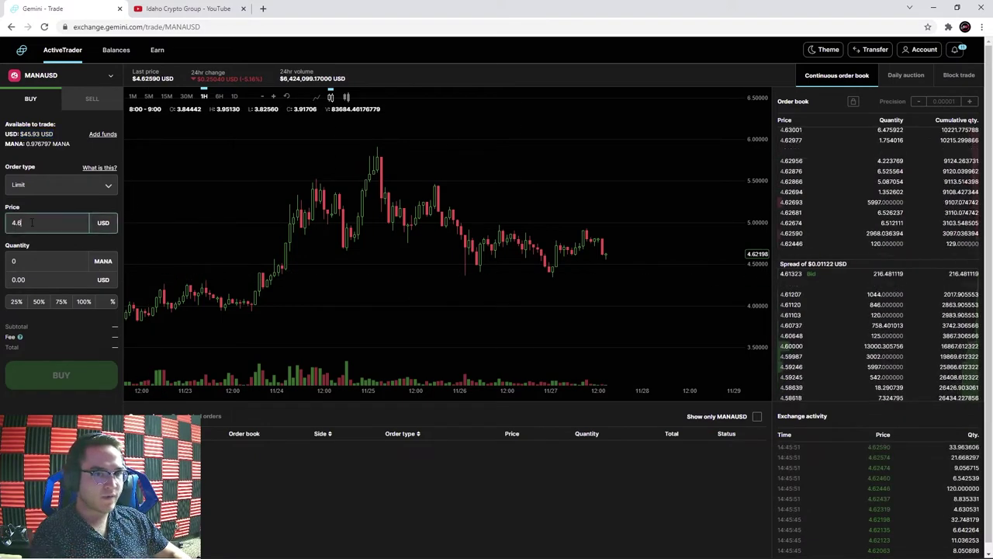
pyautogui.click(84, 302)
pyautogui.click(100, 368)
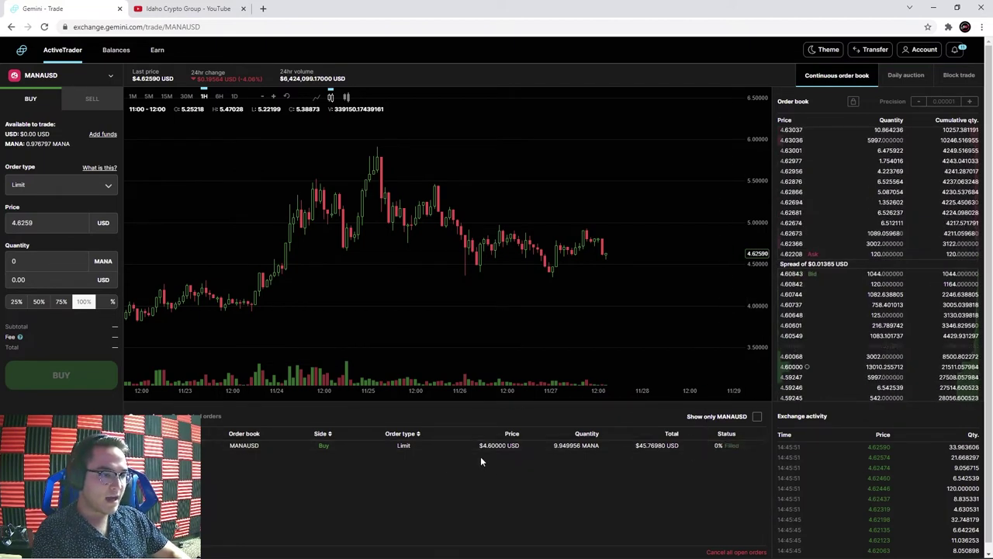
# Set the new MANA limit price to 4.65 USD and cancel the open 4.60 USD order, turning off future cancellation messages
pyautogui.click(725, 447)
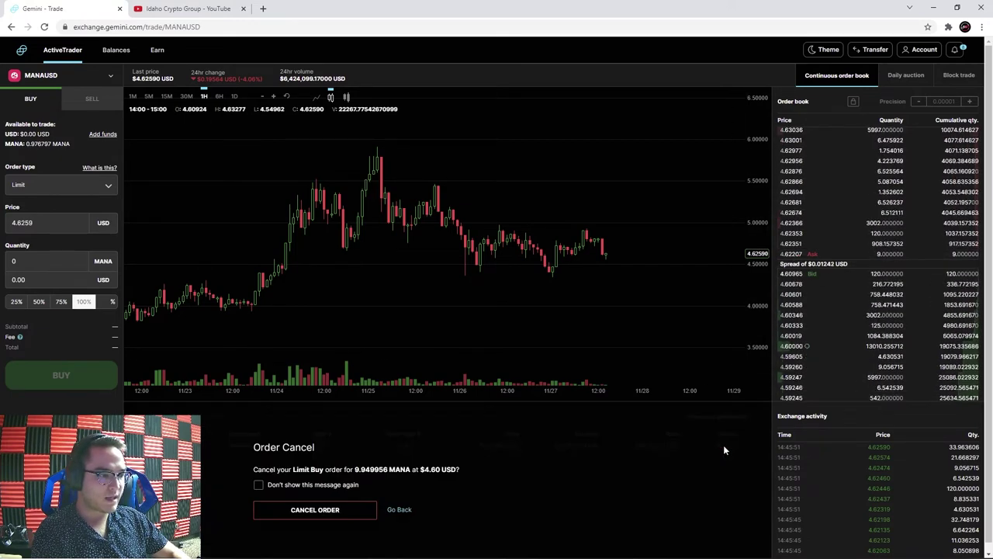
pyautogui.click(46, 223)
pyautogui.press('BackSpace')
pyautogui.press('BackSpace')
pyautogui.press('BackSpace')
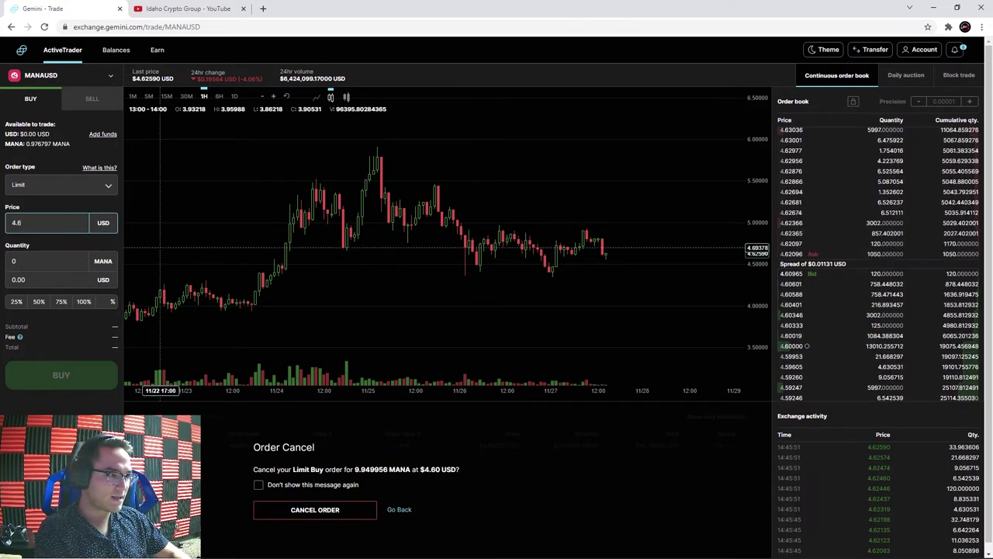
pyautogui.press('Tab')
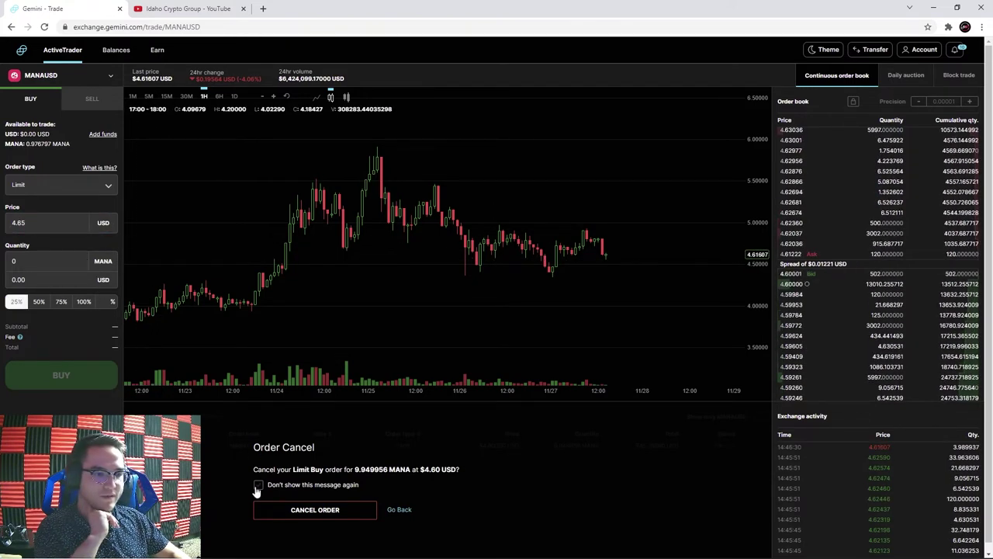
pyautogui.click(257, 487)
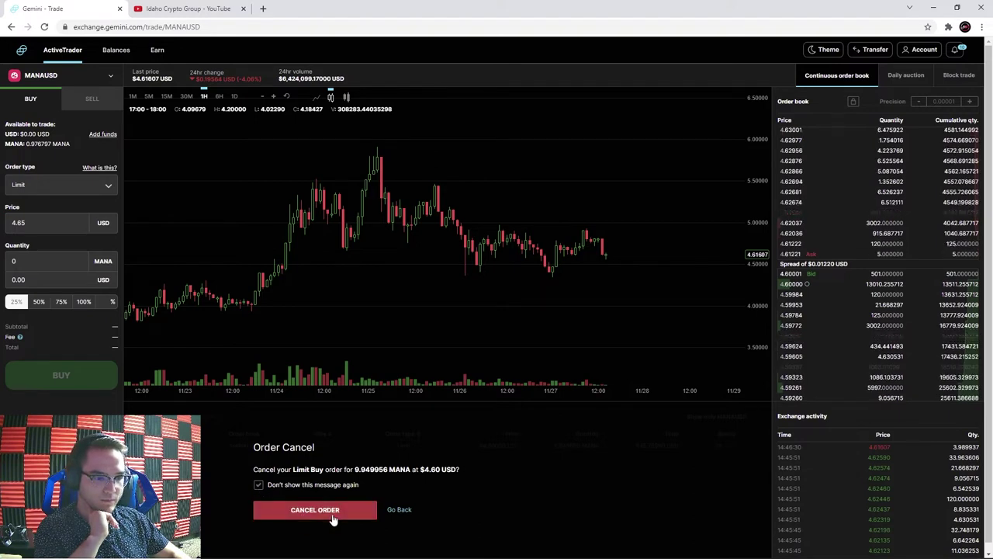
pyautogui.click(333, 516)
# Place the MANA limit buy order at 4.65 USD for 9.842967 MANA, using 100% of the available USD
pyautogui.click(85, 302)
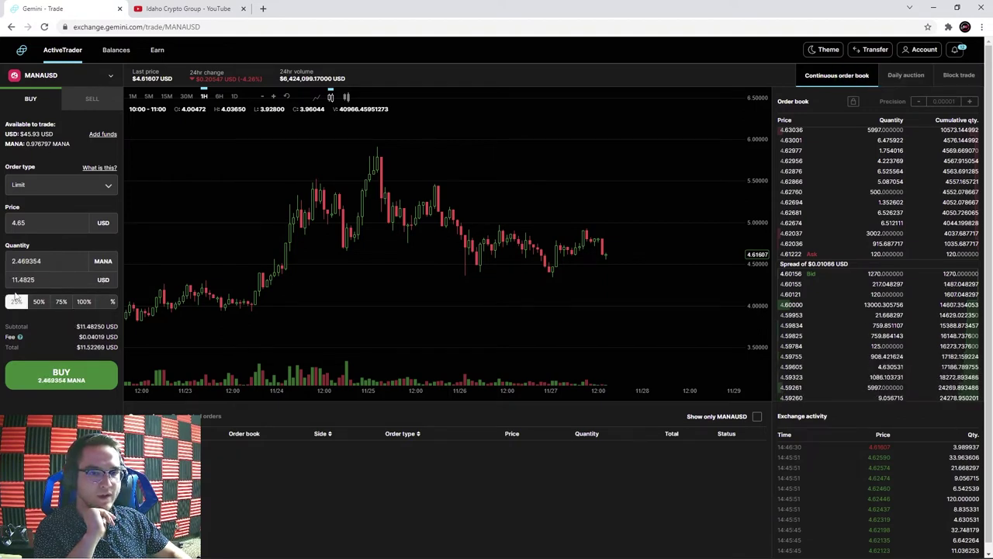
pyautogui.click(84, 302)
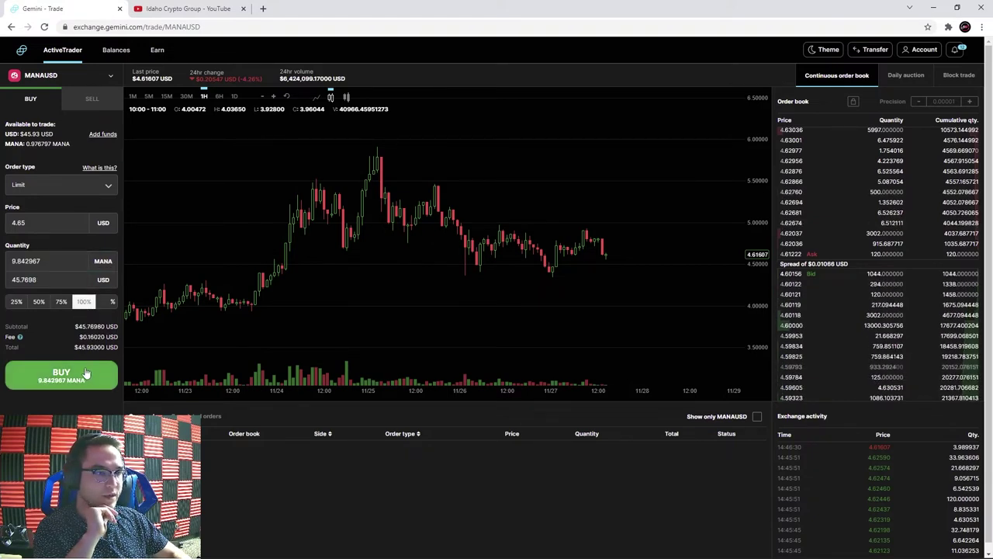
pyautogui.click(49, 222)
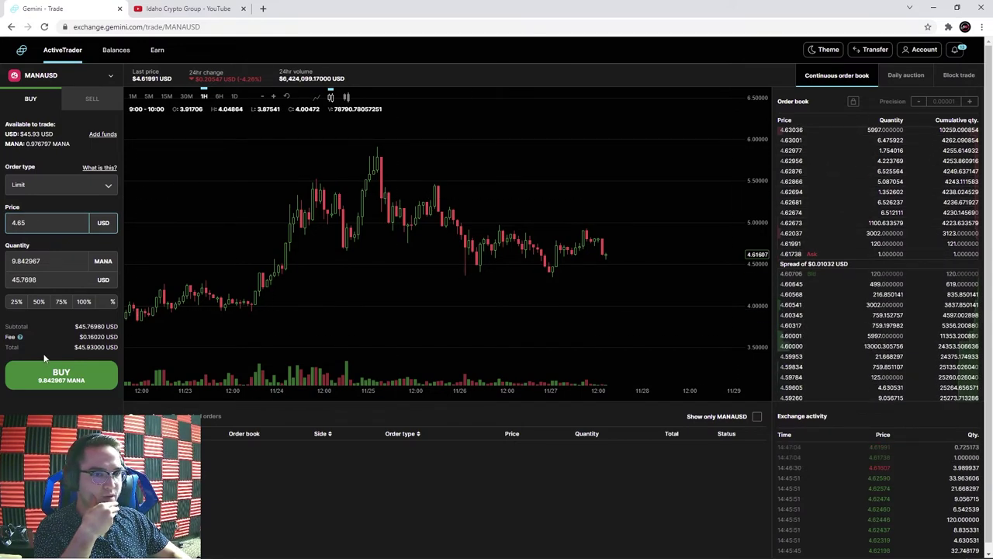
pyautogui.click(84, 377)
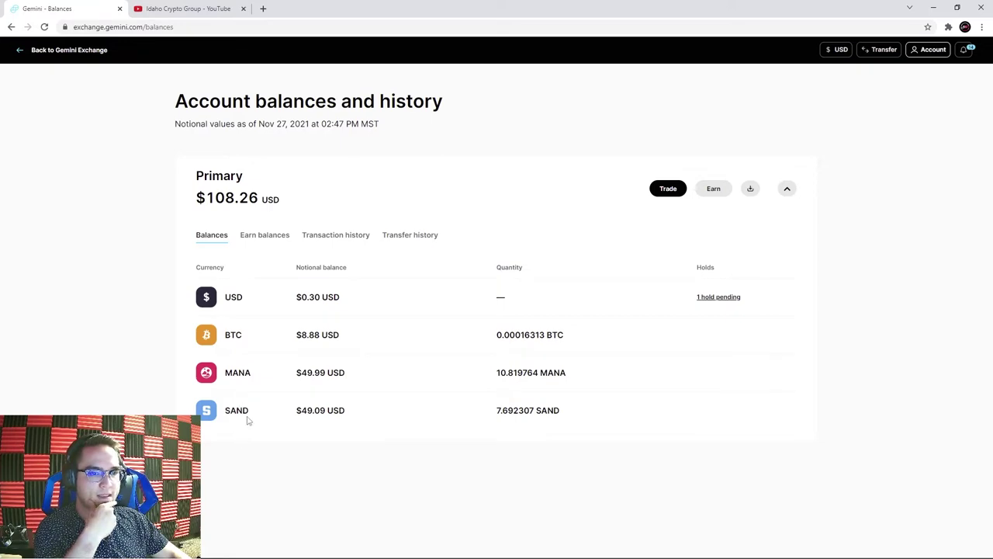
# Return to trading BTC-USD and place a limit sell order at 54,350 USD for 100% of the BTC balance
pyautogui.click(69, 50)
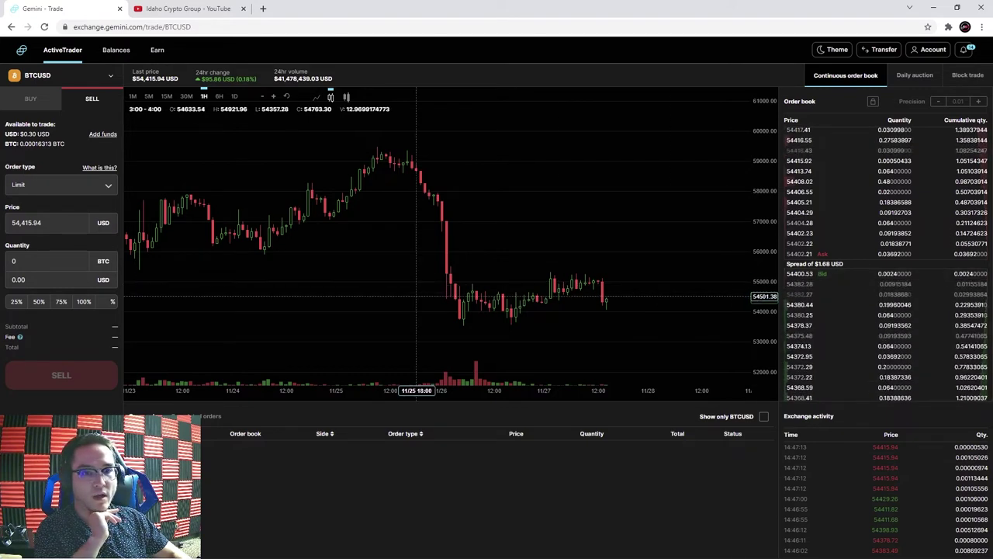
pyautogui.moveTo(39, 222); pyautogui.dragTo(26, 223)
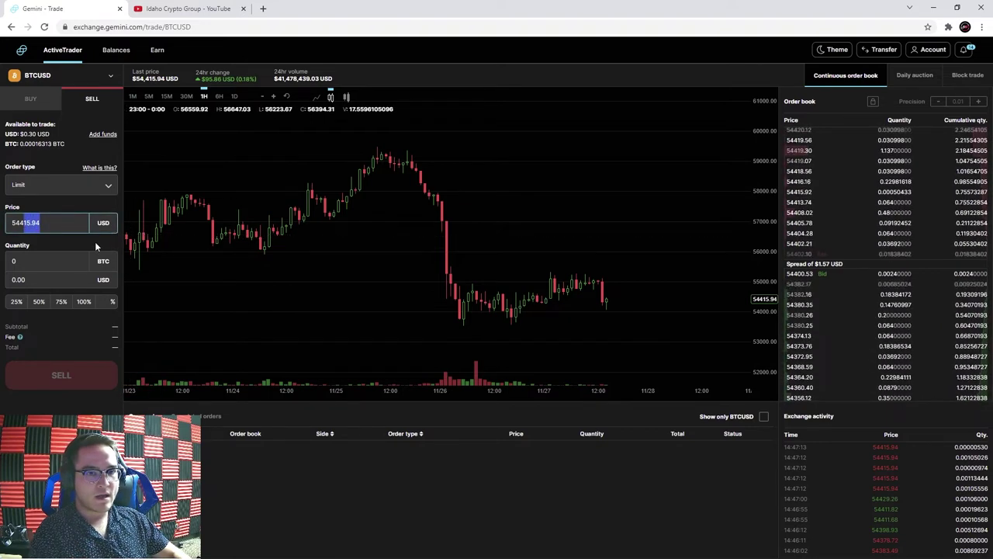
pyautogui.press('BackSpace')
pyautogui.press('BackSpace')
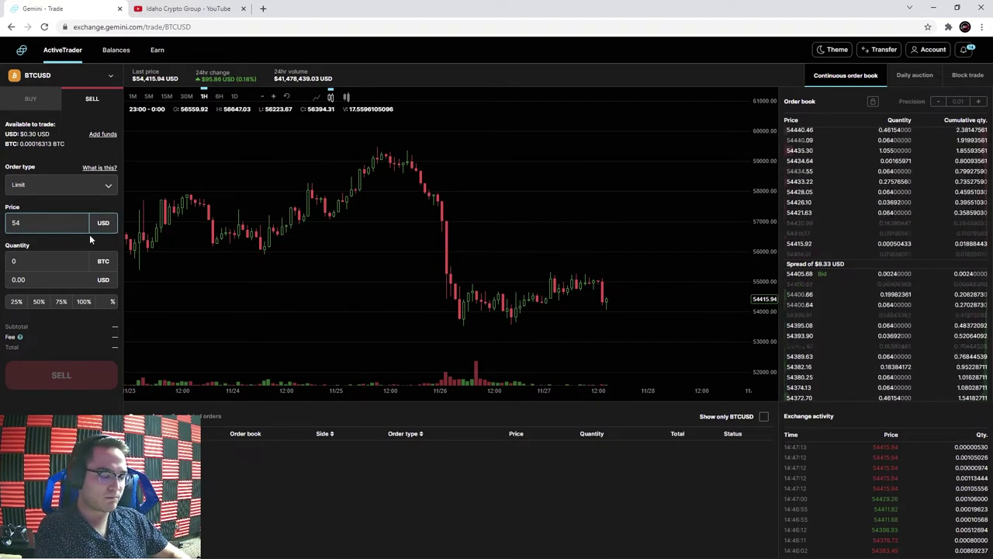
pyautogui.write('350')
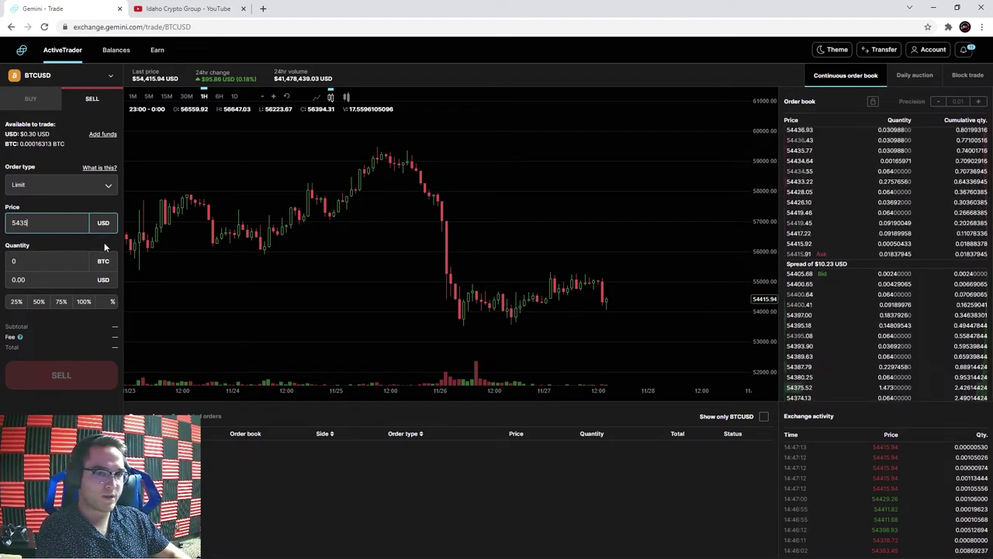
pyautogui.click(83, 303)
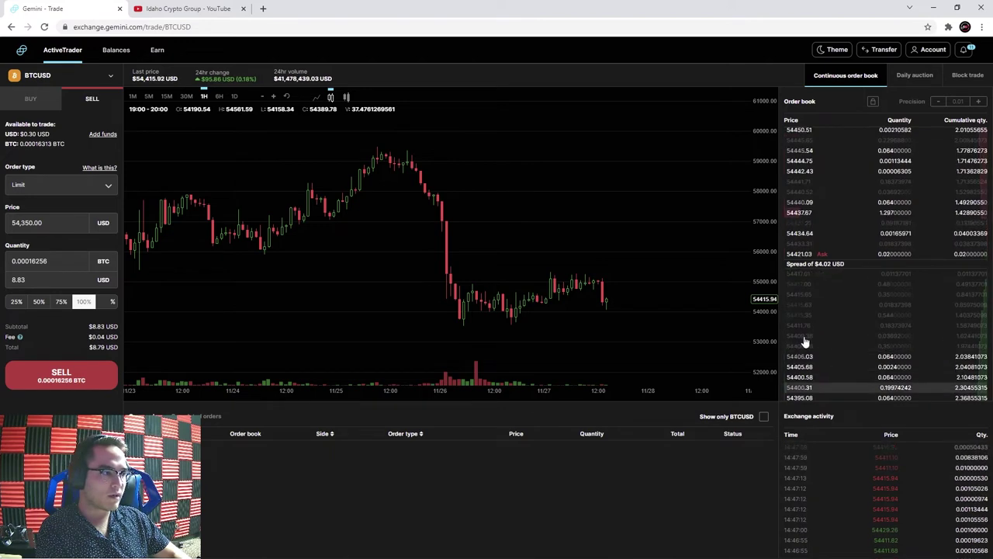
pyautogui.click(61, 374)
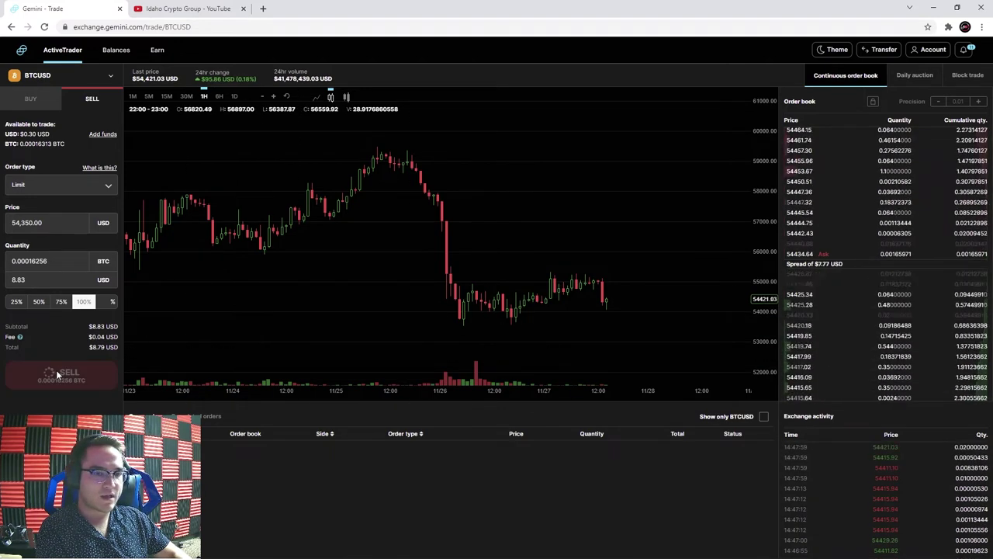
# Check the completed orders for the BTC sale and view the account balances
pyautogui.click(216, 416)
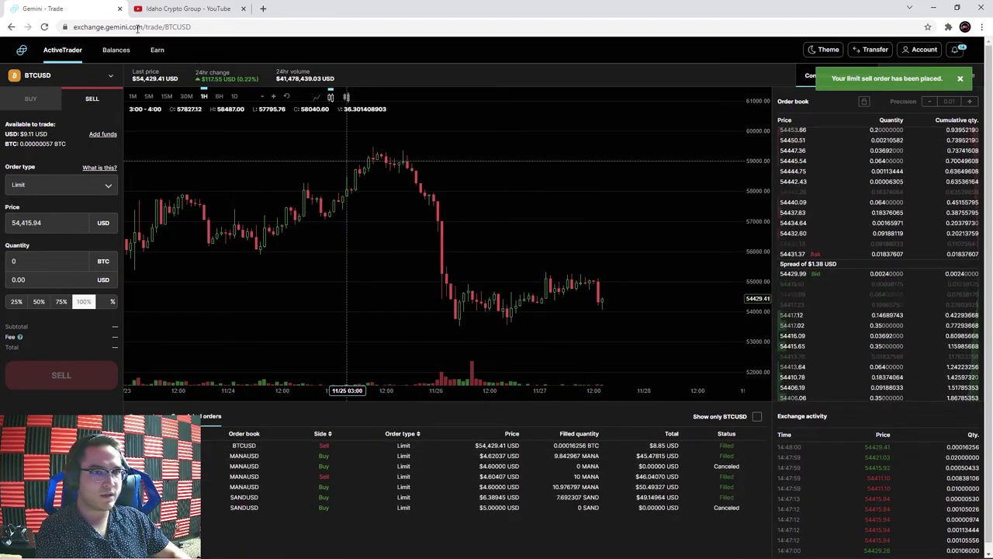
pyautogui.click(116, 49)
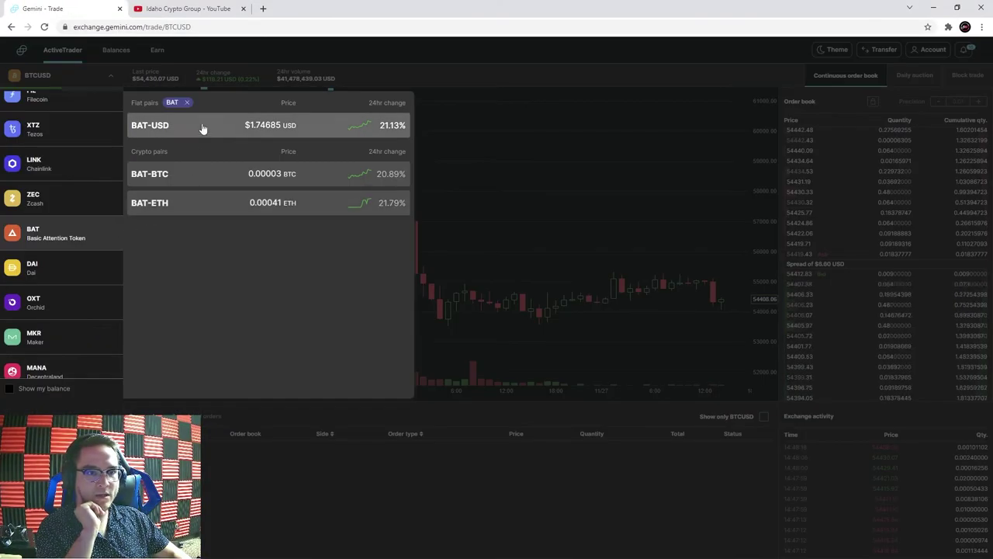
# Open the BAT-USD pair and place a limit buy order at 1.76 USD using 100% of the available USD
pyautogui.click(202, 128)
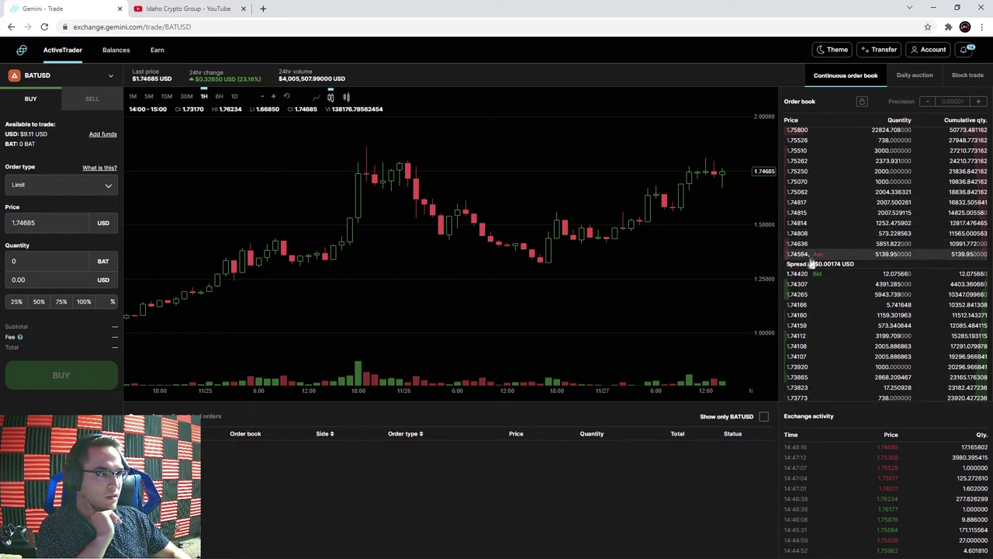
pyautogui.click(62, 221)
pyautogui.press('BackSpace')
pyautogui.press('BackSpace')
pyautogui.press('BackSpace')
pyautogui.press('BackSpace')
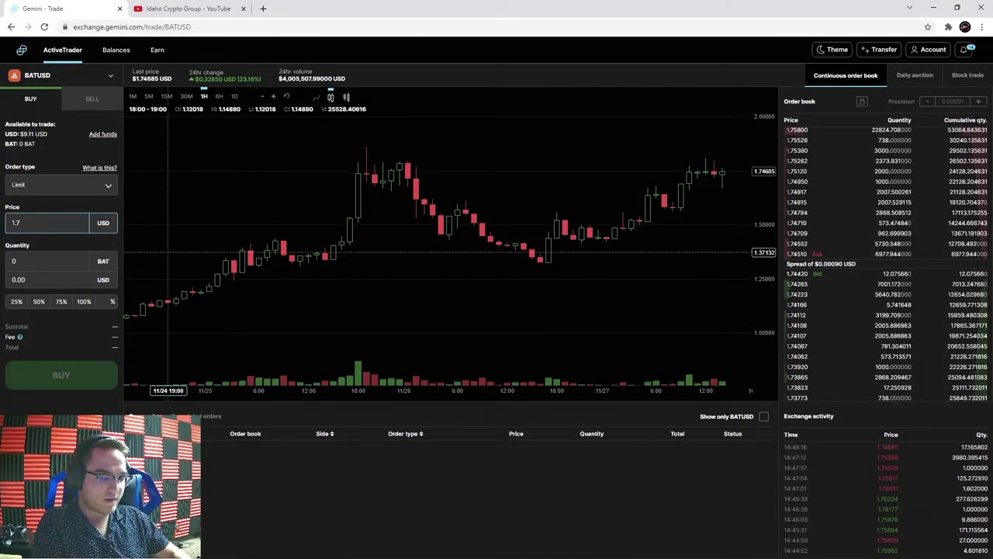
pyautogui.write('6')
pyautogui.click(83, 301)
pyautogui.click(68, 376)
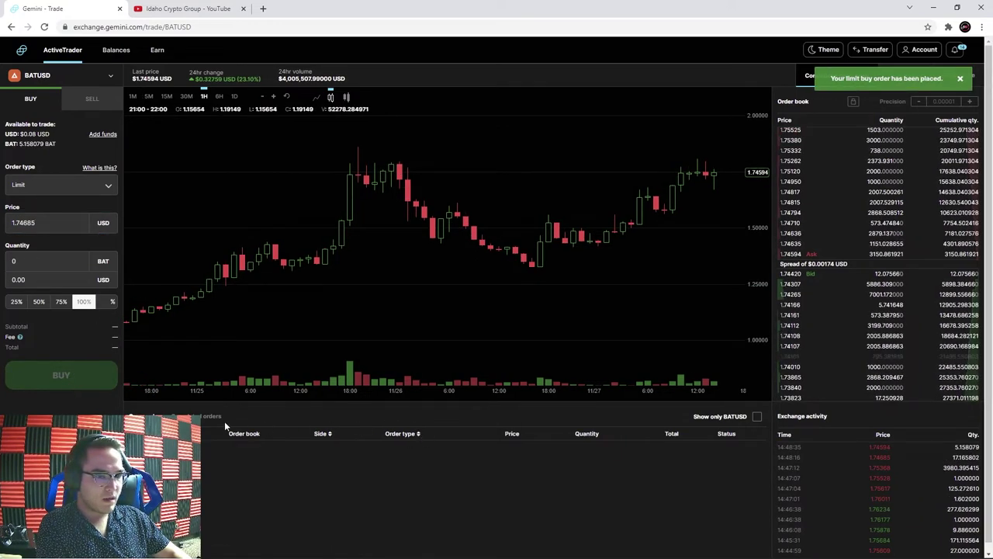
# Review the account balances after the BAT purchase and return to the exchange
pyautogui.click(122, 49)
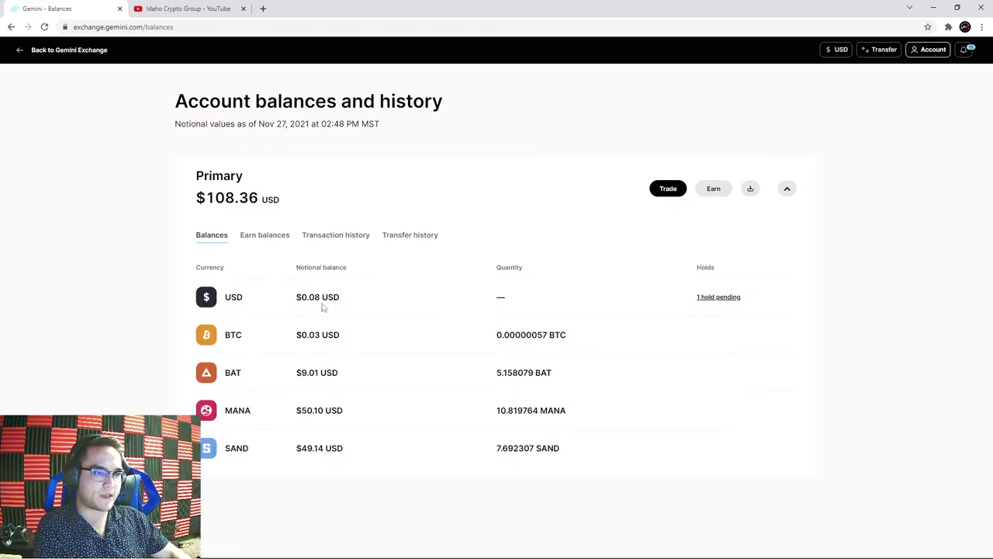
pyautogui.click(19, 51)
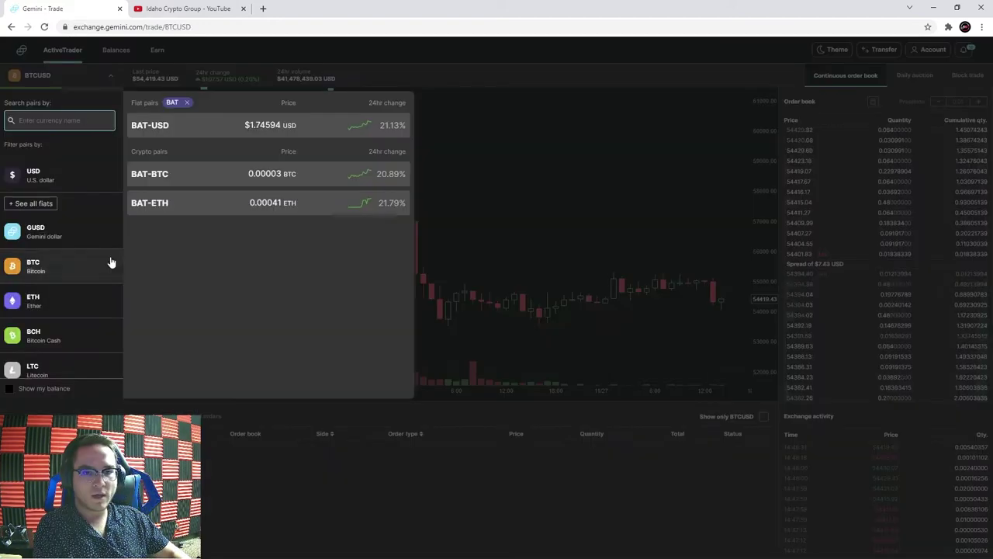
# Open the MANA-USD trading pair and examine its hourly price chart
pyautogui.scroll(-5, 95, 257)
pyautogui.scroll(-3, 96, 256)
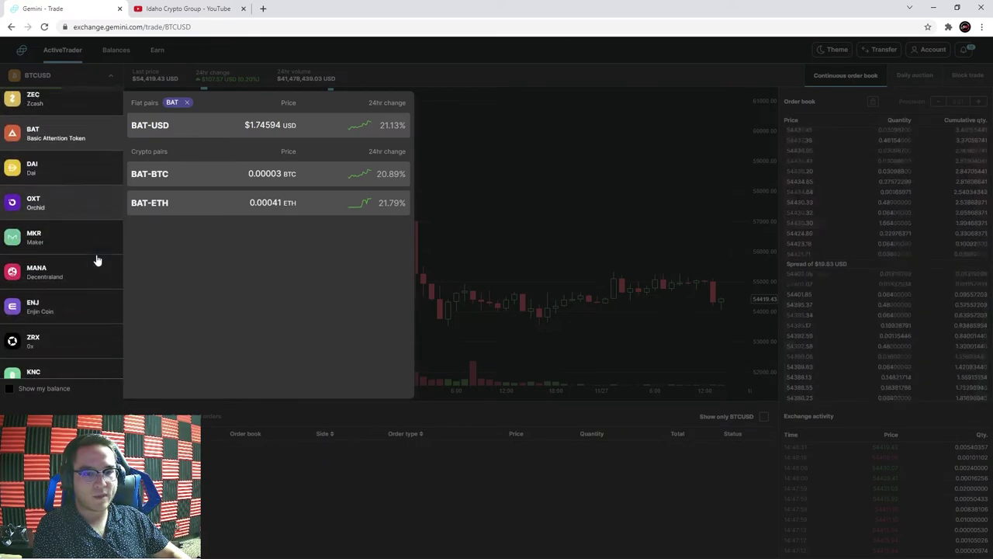
pyautogui.click(179, 126)
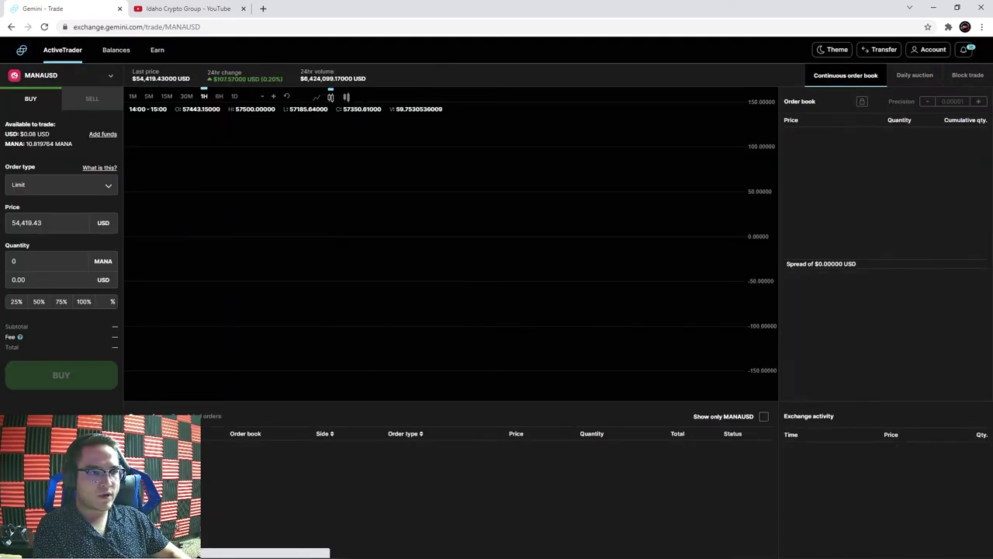
pyautogui.moveTo(630, 243); pyautogui.dragTo(561, 233)
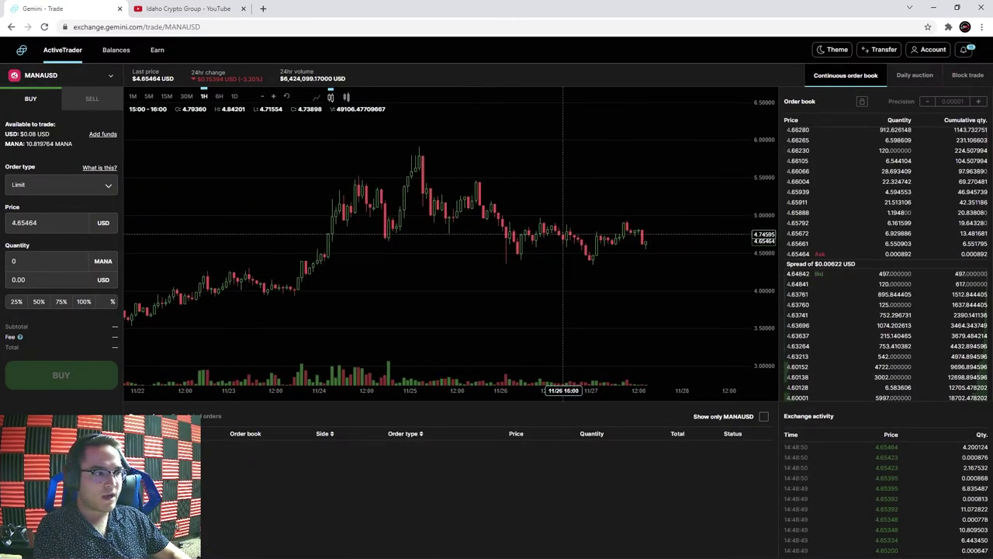
pyautogui.moveTo(673, 172); pyautogui.dragTo(654, 171)
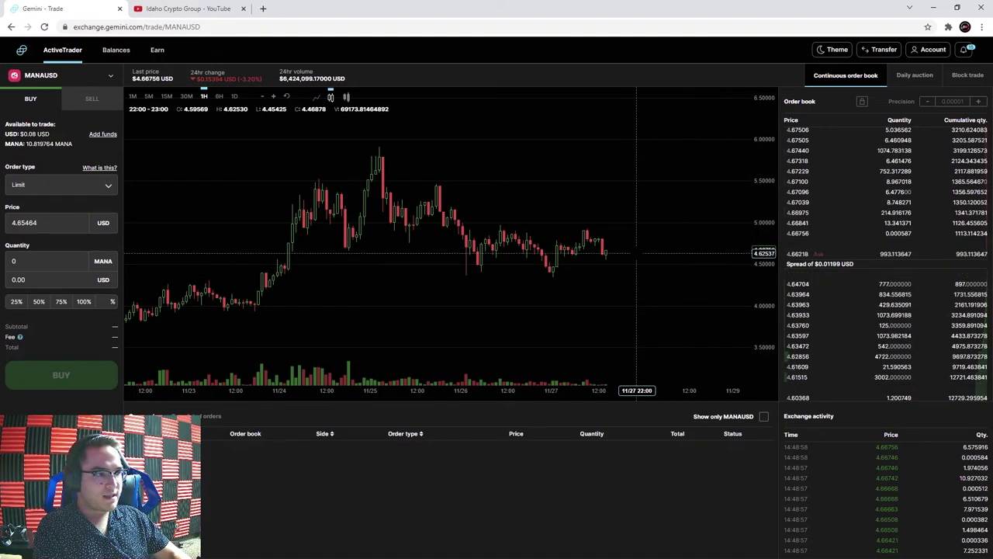
pyautogui.scroll(-4, 633, 254)
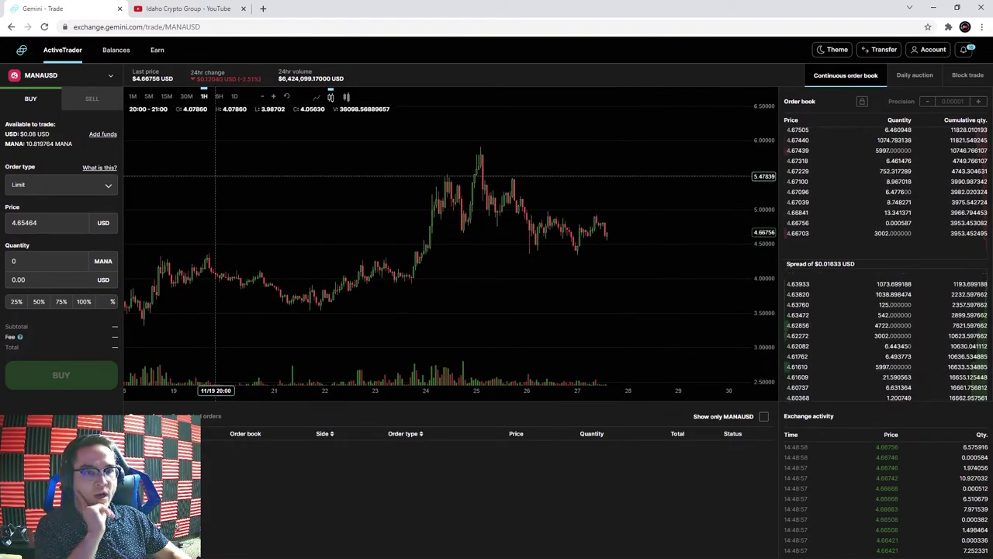
# Change the order type of the MANA buy order to Stop-Limit
pyautogui.click(82, 191)
pyautogui.click(60, 238)
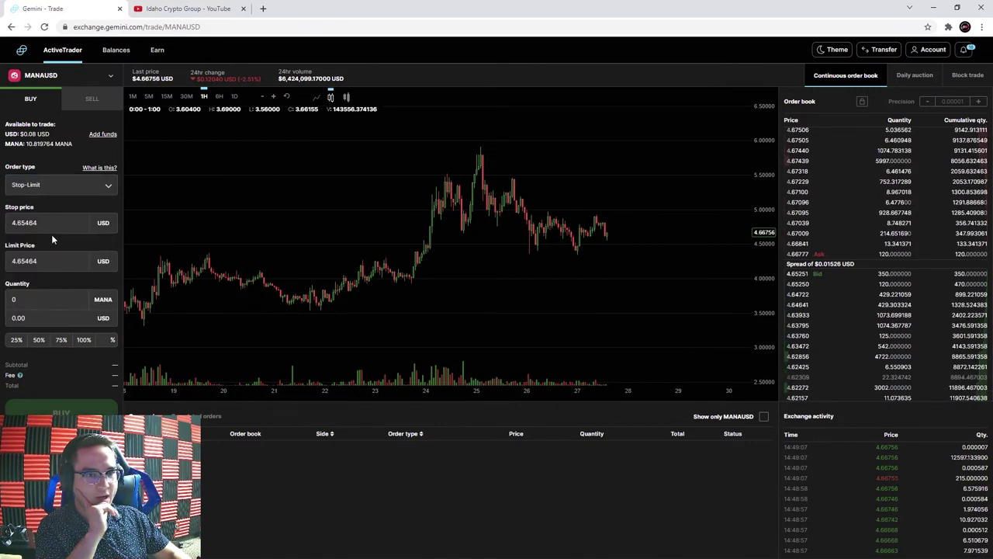
pyautogui.scroll(3, 598, 243)
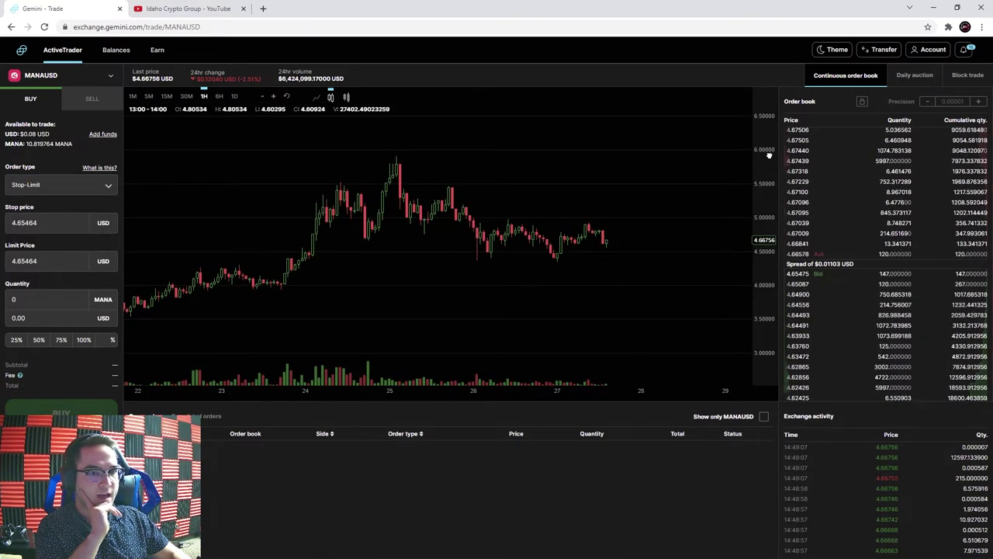
pyautogui.moveTo(37, 223); pyautogui.dragTo(8, 223)
pyautogui.click(37, 261)
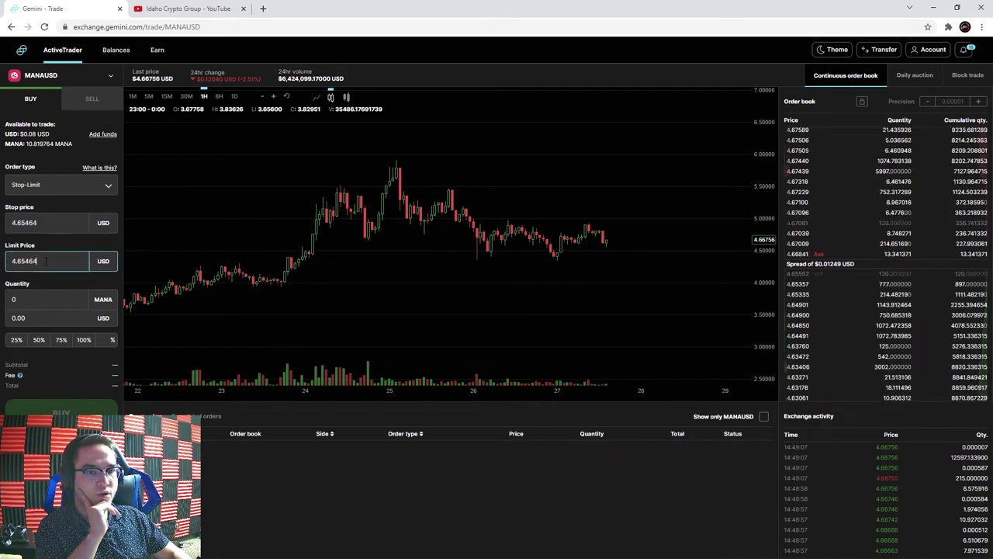
pyautogui.moveTo(37, 260); pyautogui.dragTo(10, 261)
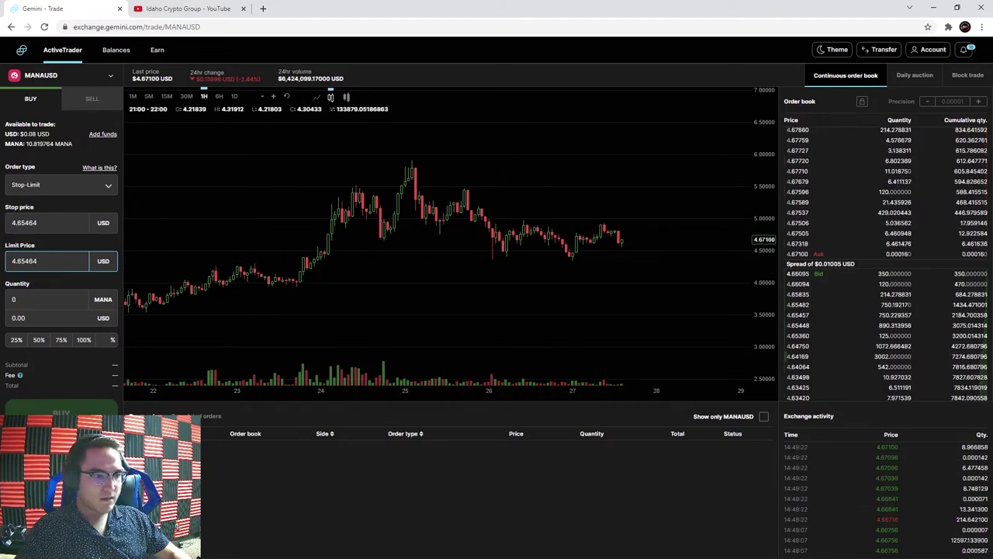
# Calculate 4.67 × 0.98 in the Calculator app, read the result and close the calculator
pyautogui.click(214, 553)
pyautogui.moveTo(521, 140); pyautogui.dragTo(637, 270)
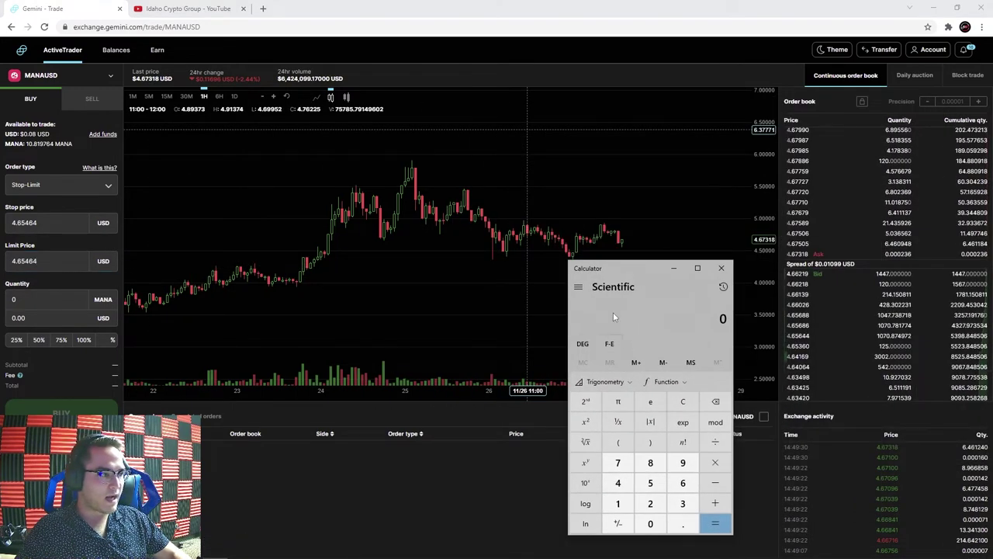
pyautogui.click(619, 485)
pyautogui.click(683, 523)
pyautogui.click(683, 483)
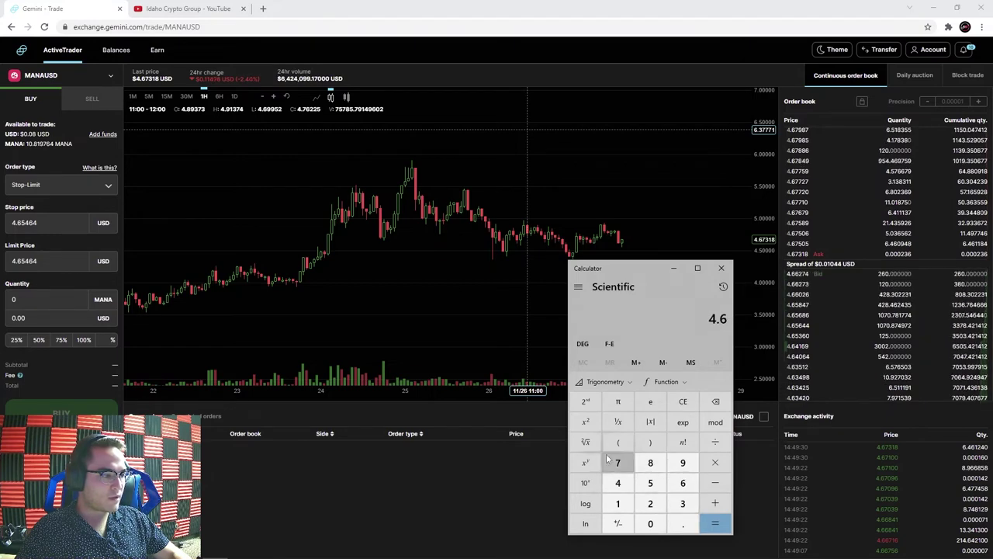
pyautogui.click(617, 464)
pyautogui.click(714, 462)
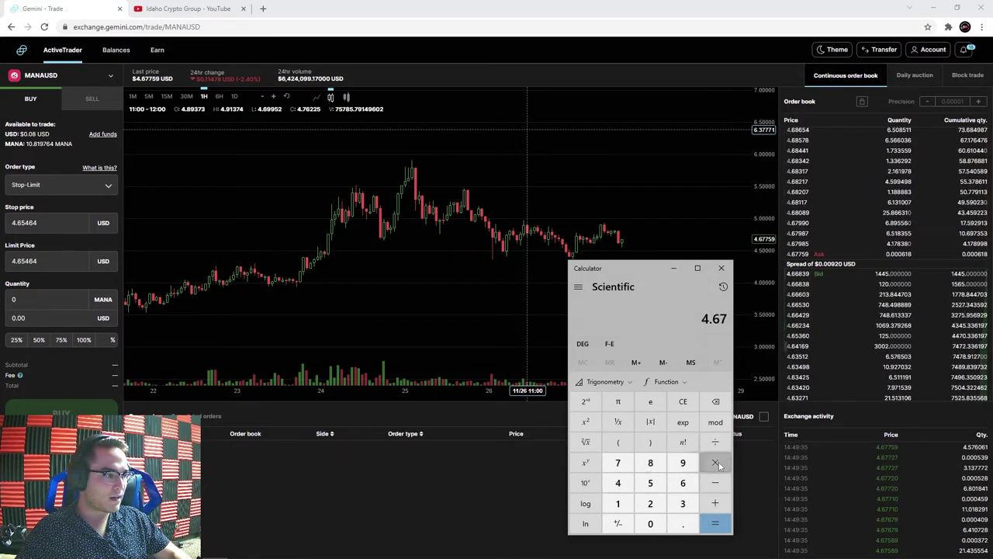
pyautogui.click(650, 522)
pyautogui.click(683, 523)
pyautogui.click(682, 463)
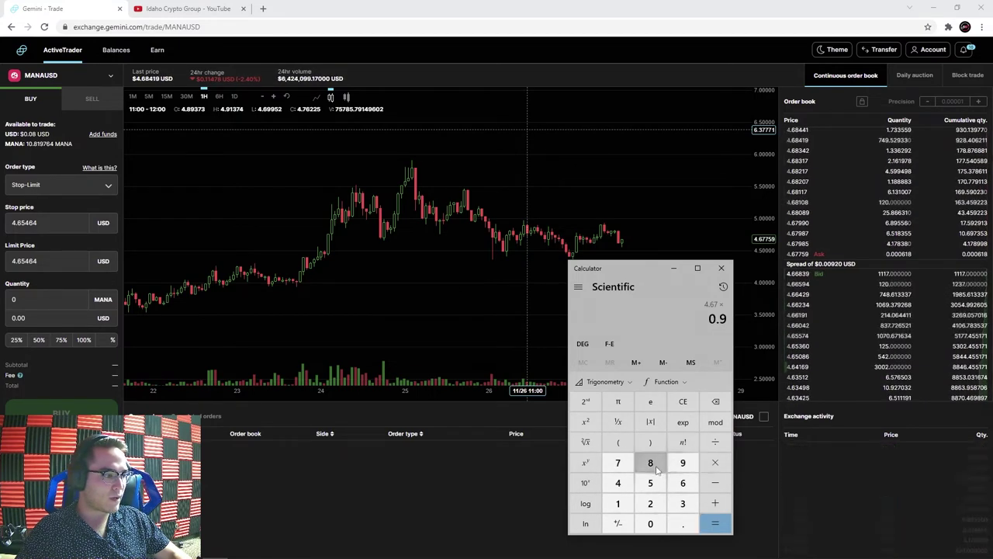
pyautogui.click(651, 462)
pyautogui.click(712, 525)
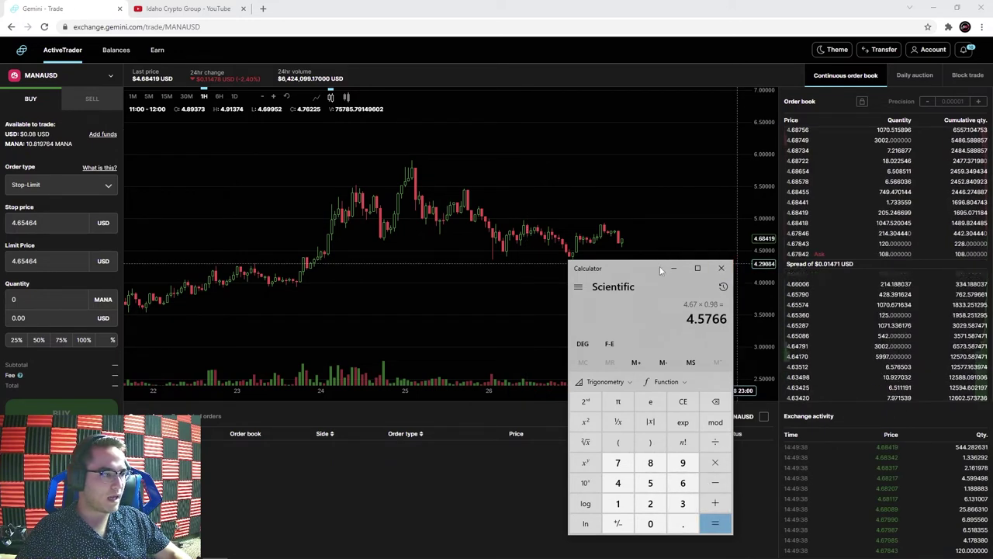
pyautogui.moveTo(626, 270); pyautogui.dragTo(764, 152)
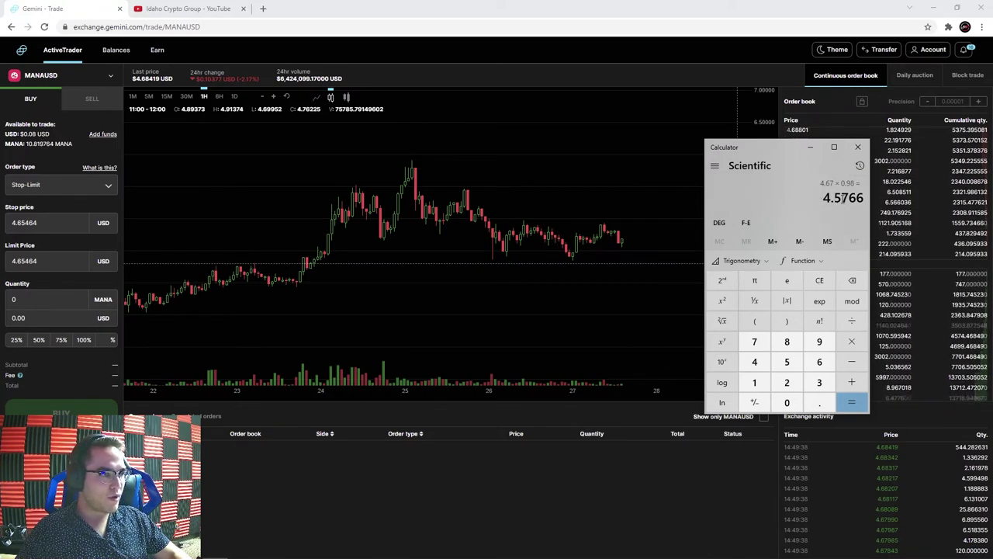
pyautogui.click(858, 146)
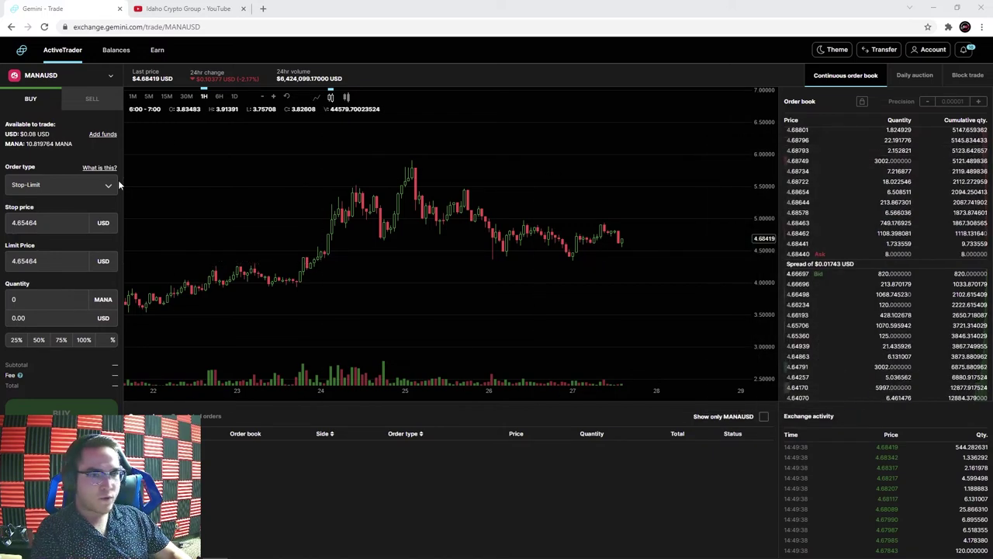
# Set both the stop price and the limit price of the MANA buy order to 4.57 USD
pyautogui.click(92, 222)
pyautogui.press('BackSpace')
pyautogui.press('BackSpace')
pyautogui.press('BackSpace')
pyautogui.press('BackSpace')
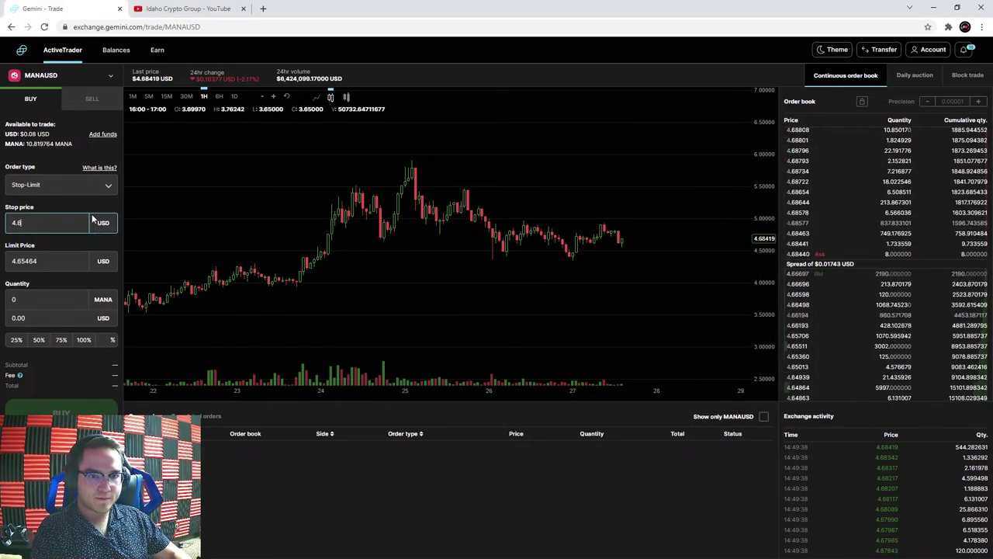
pyautogui.write('57')
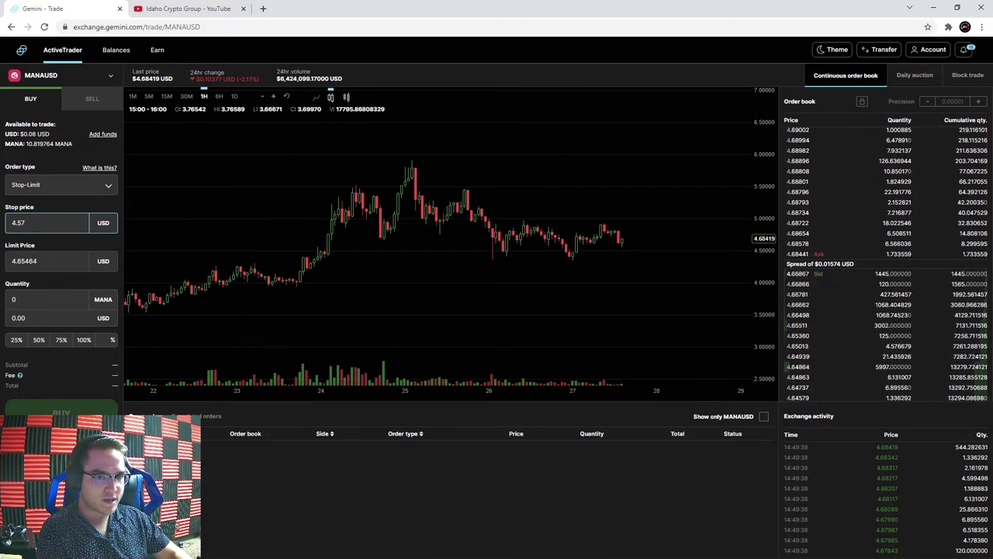
pyautogui.click(63, 266)
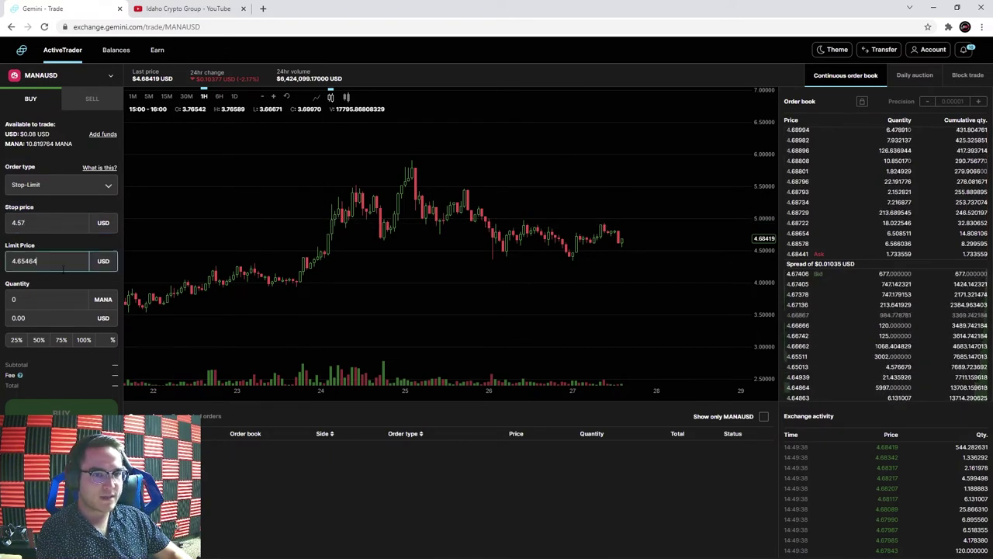
pyautogui.moveTo(29, 261); pyautogui.dragTo(11, 261)
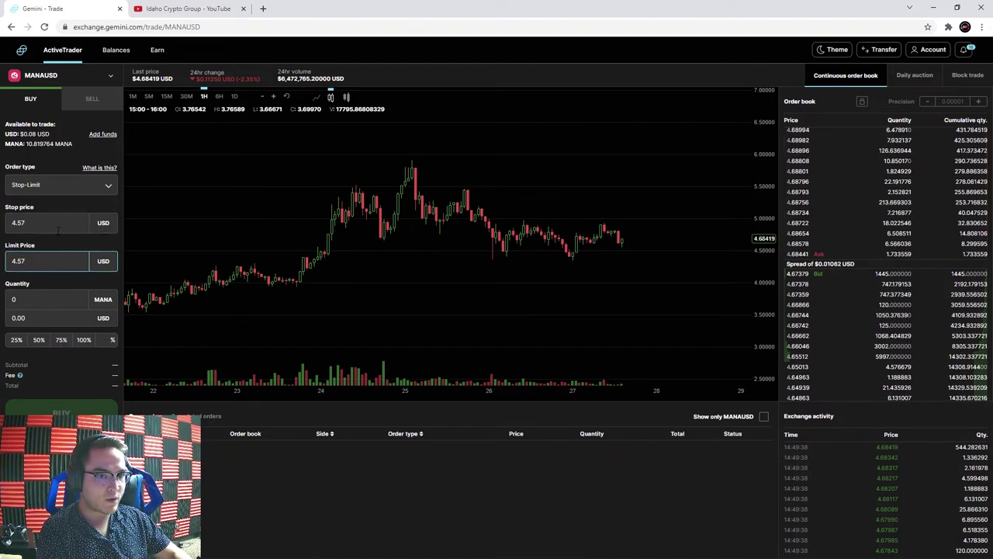
pyautogui.click(58, 230)
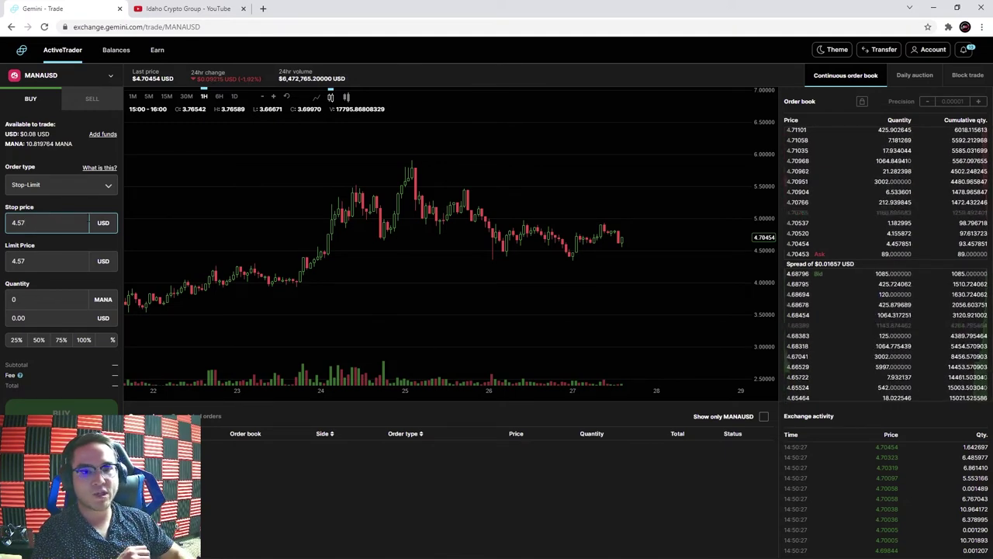
# Lower the limit price of the stop-limit buy order to 4.40 USD
pyautogui.click(51, 264)
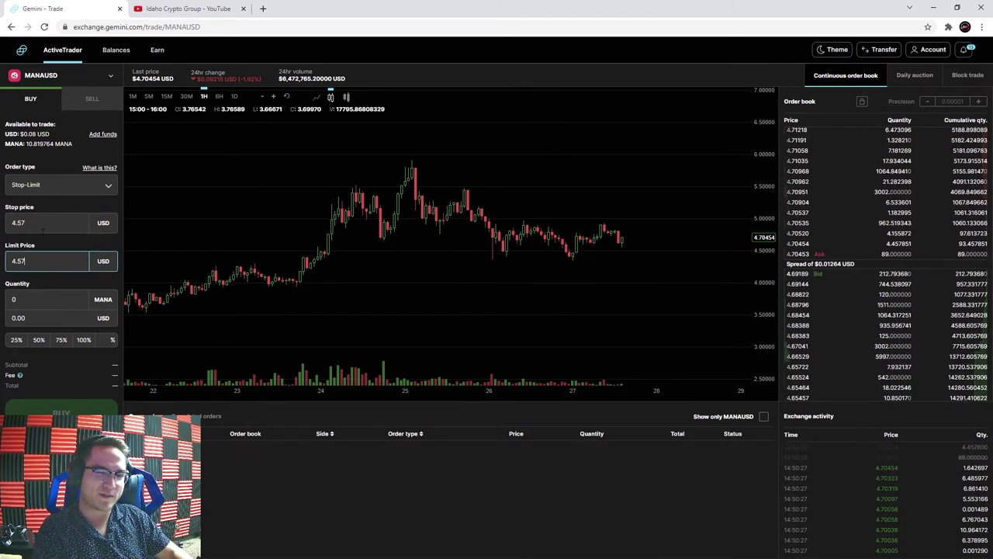
pyautogui.press('BackSpace')
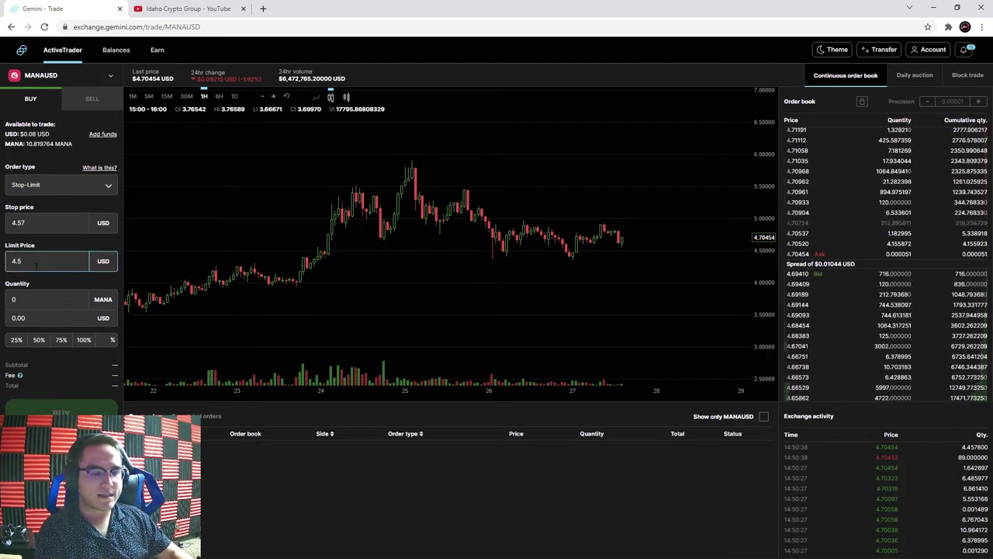
pyautogui.press('BackSpace')
pyautogui.write('4')
pyautogui.click(41, 277)
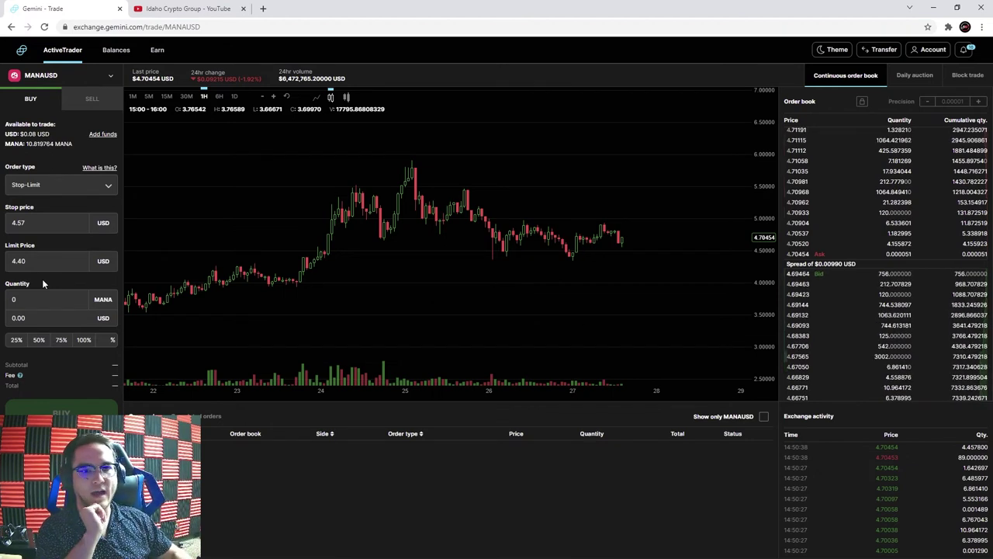
# Set the stop price to 4.60 USD and the limit price to 4.56 USD, using 100% of the available USD
pyautogui.click(43, 263)
pyautogui.click(45, 222)
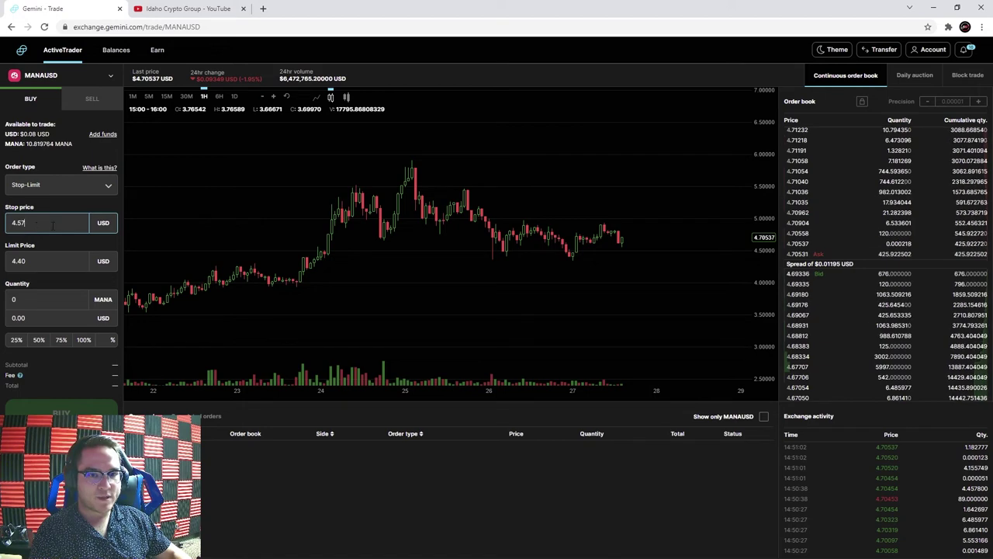
pyautogui.press('BackSpace')
pyautogui.press('BackSpace')
pyautogui.write('60')
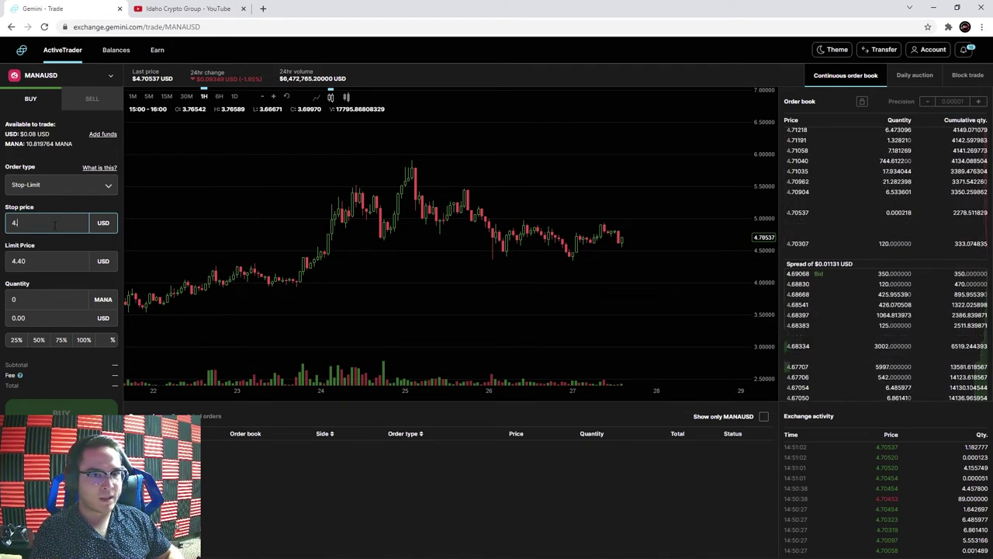
pyautogui.click(46, 262)
pyautogui.press('BackSpace')
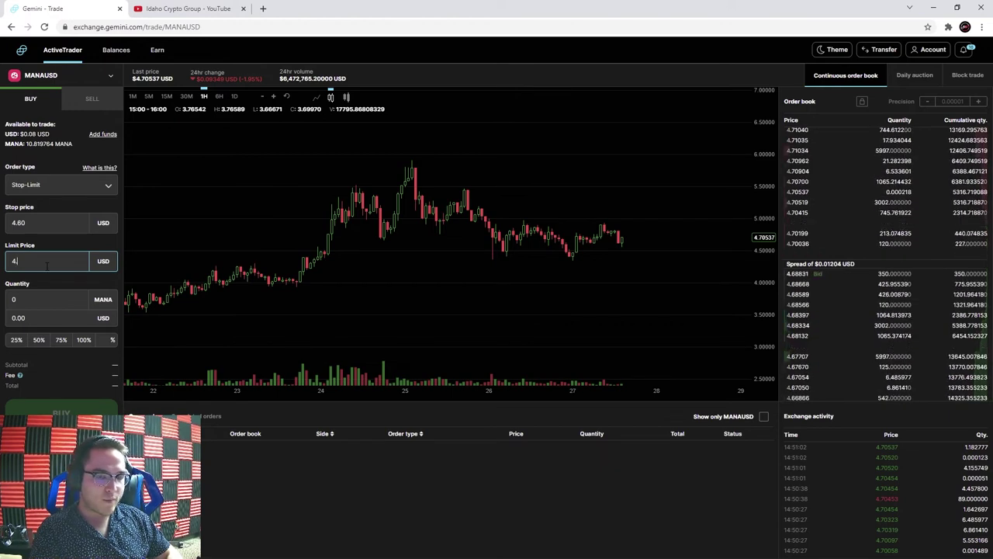
pyautogui.write('56')
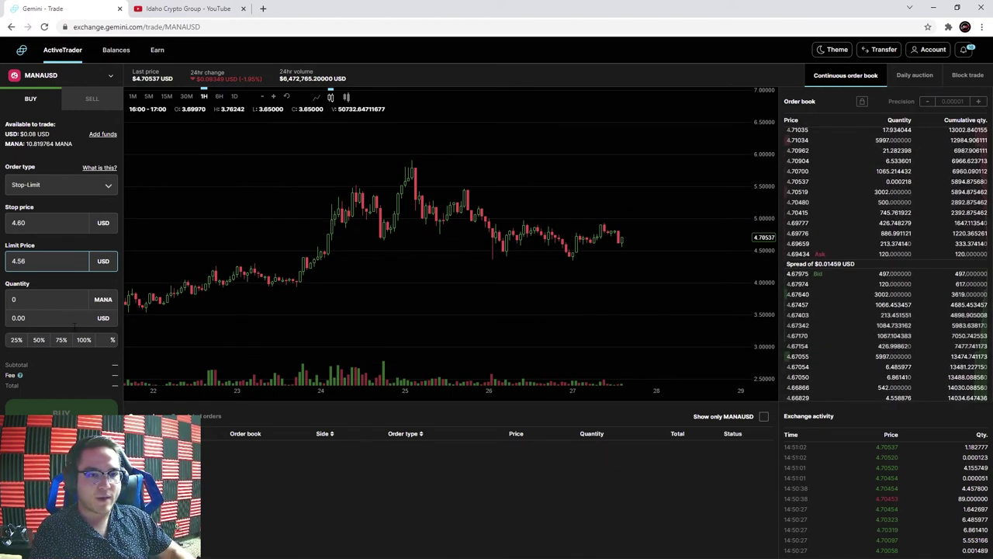
pyautogui.click(84, 341)
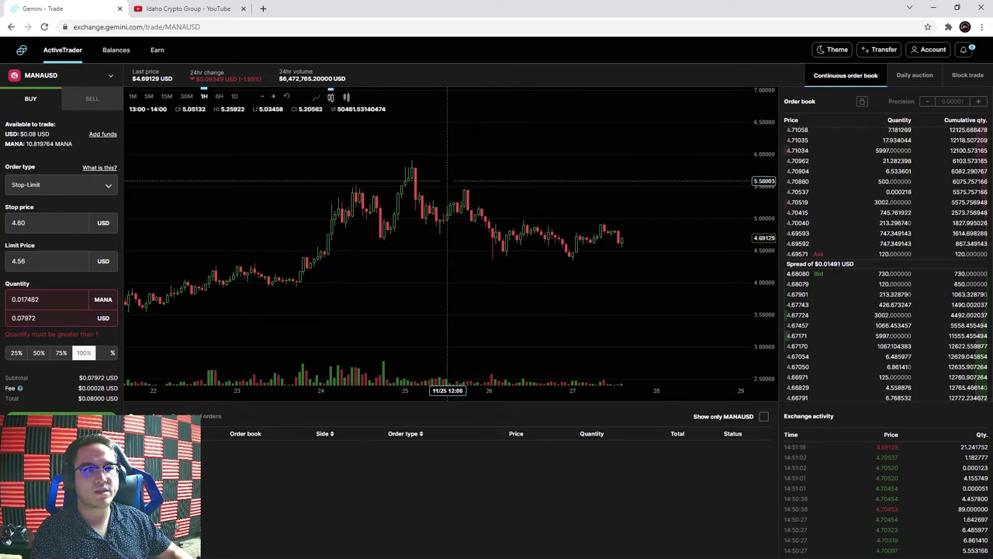
# Set the stop price to 5.00 USD and the order amount to 100 USD
pyautogui.doubleClick(47, 225)
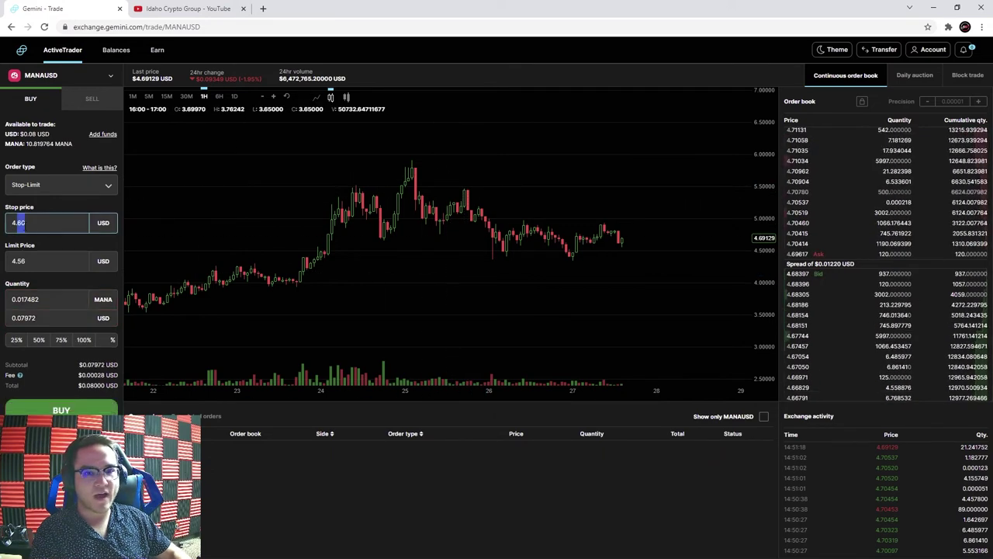
pyautogui.press('BackSpace')
pyautogui.write('5')
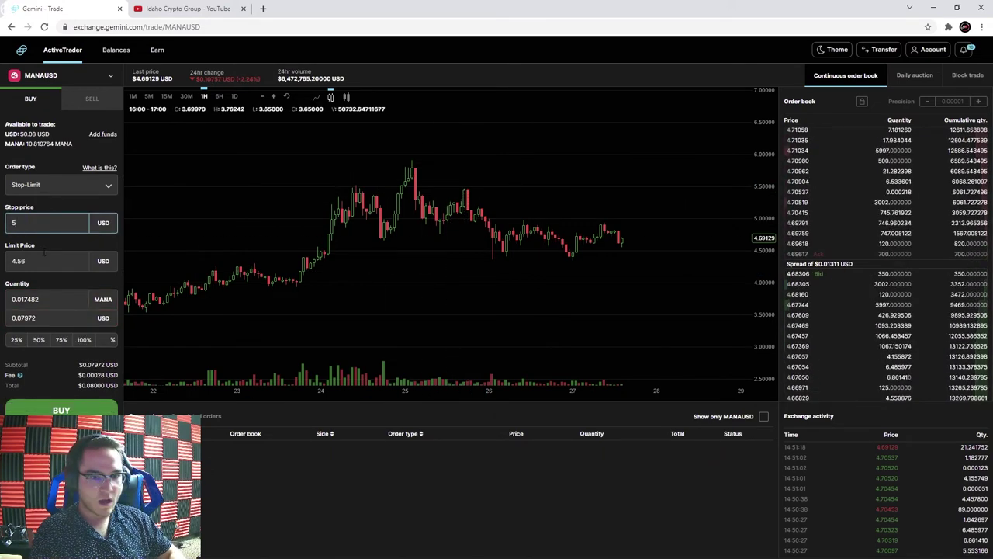
pyautogui.press('Tab')
pyautogui.press('Tab')
pyautogui.press('Tab')
pyautogui.write('100')
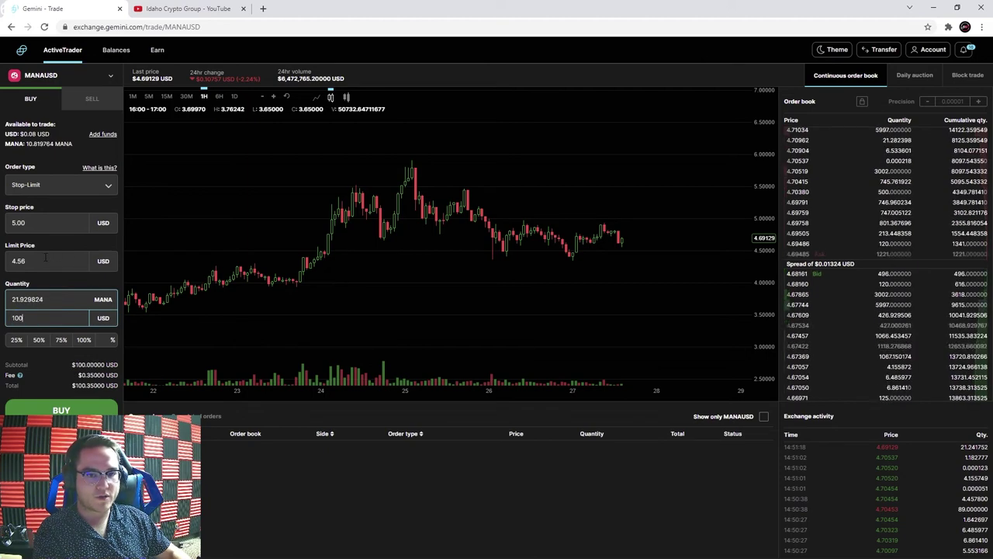
# Set the limit price to 5.10 USD and switch the MANA stop-limit order to the sell side
pyautogui.doubleClick(46, 257)
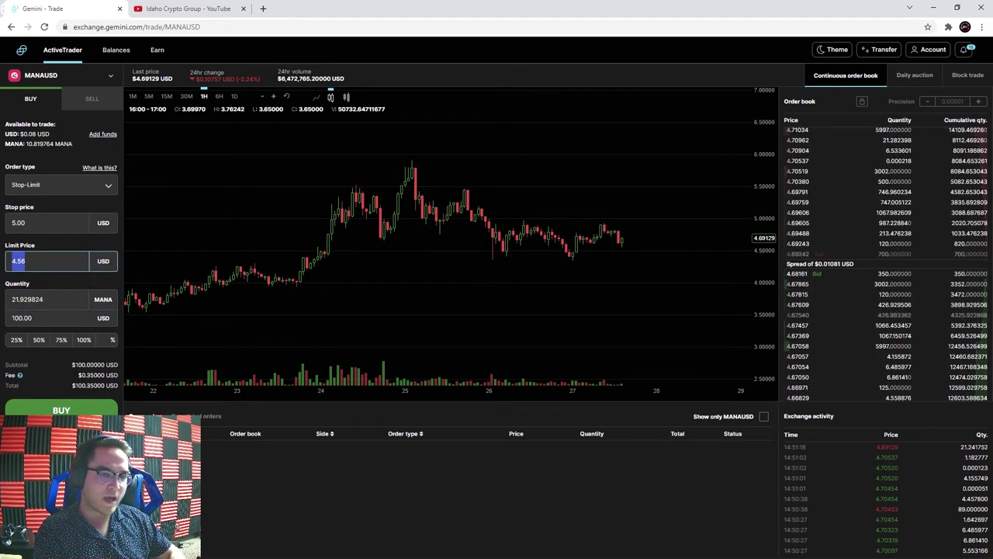
pyautogui.write('5.10')
pyautogui.click(49, 365)
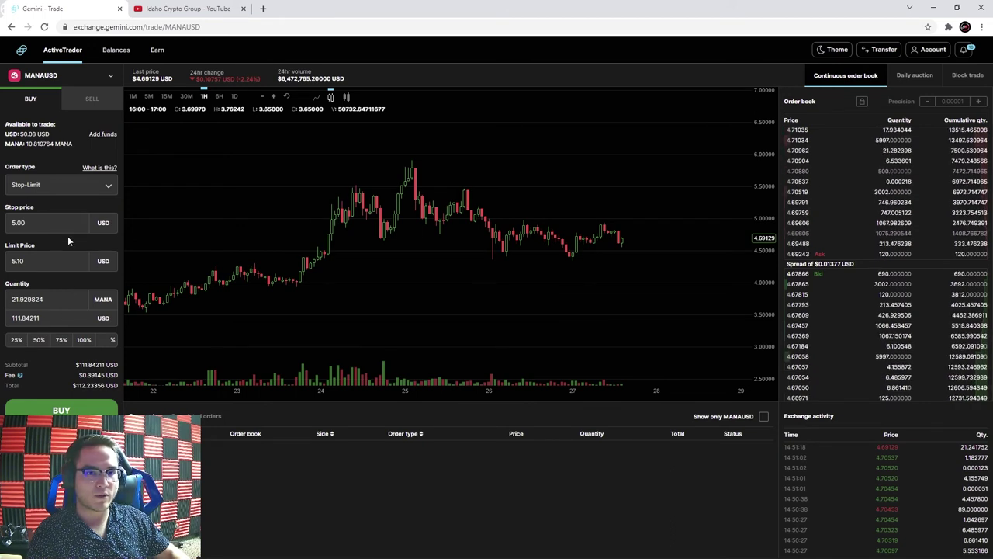
pyautogui.click(92, 101)
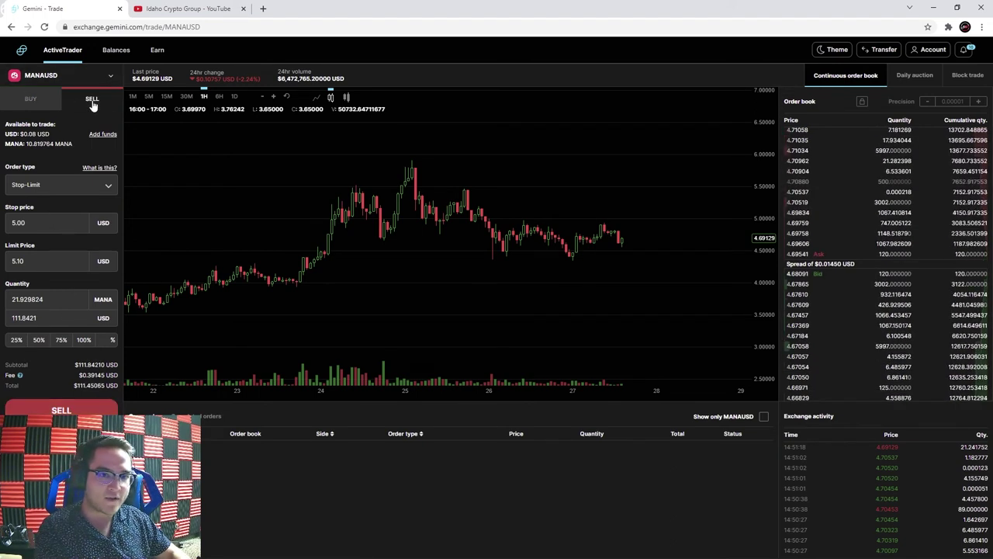
# Place a stop-limit sell order for 100% of the MANA with a stop price of 4.60 USD and a limit price of 4.55 USD
pyautogui.click(54, 223)
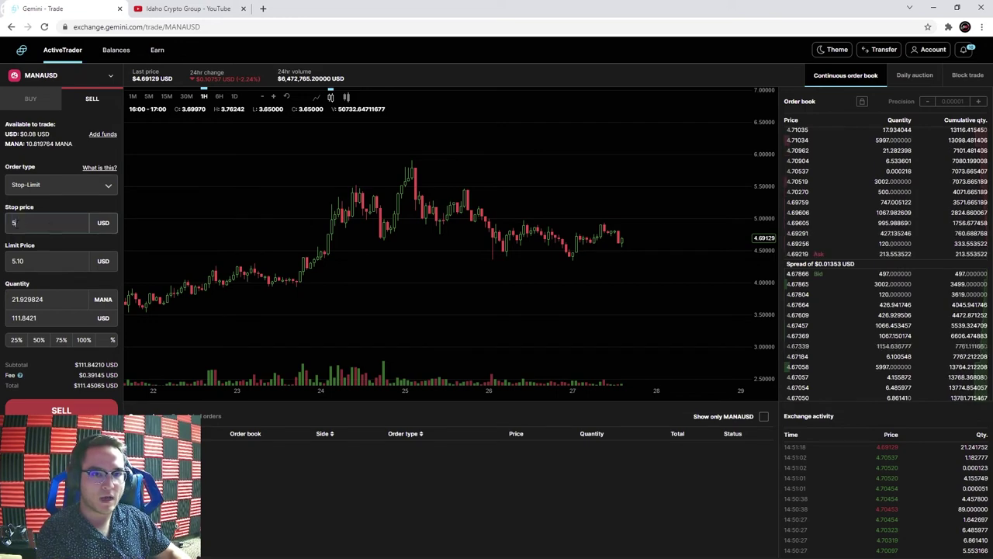
pyautogui.write('4.60')
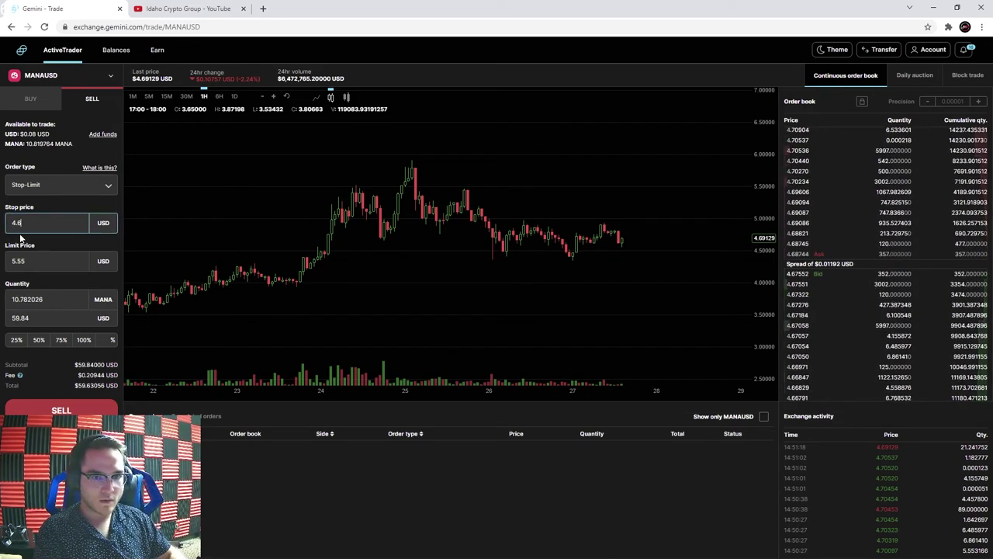
pyautogui.press('Tab')
pyautogui.press('BackSpace')
pyautogui.write('4.55')
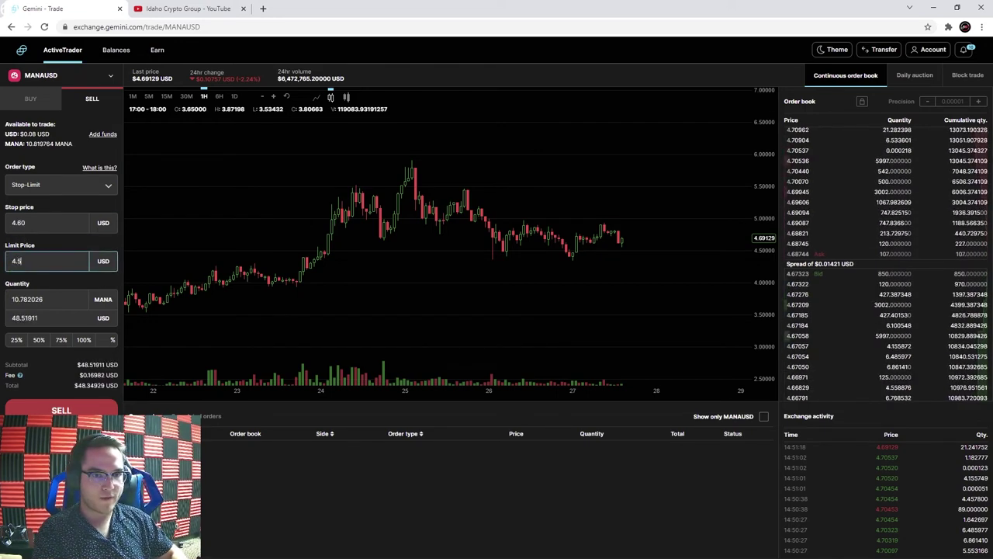
pyautogui.click(84, 340)
pyautogui.click(61, 409)
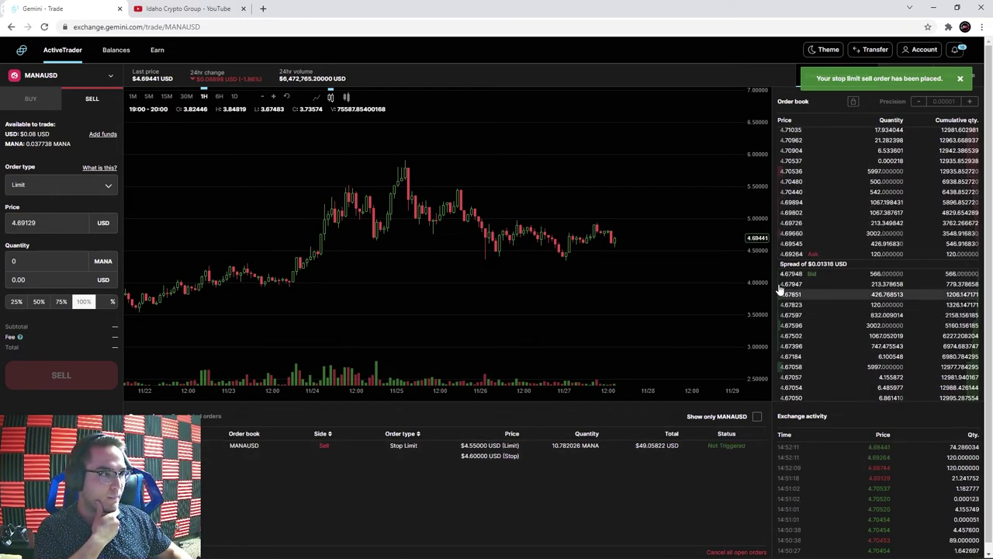
# Review the stop and limit prices of the open MANA sell order and cancel that order
pyautogui.moveTo(463, 456)
pyautogui.moveTo(464, 456); pyautogui.dragTo(519, 457)
pyautogui.click(520, 468)
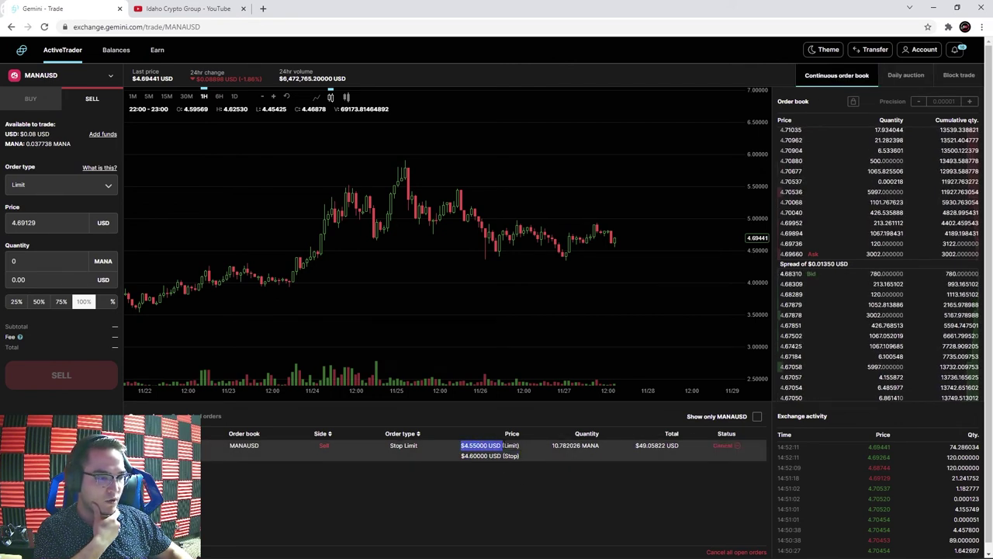
pyautogui.click(729, 449)
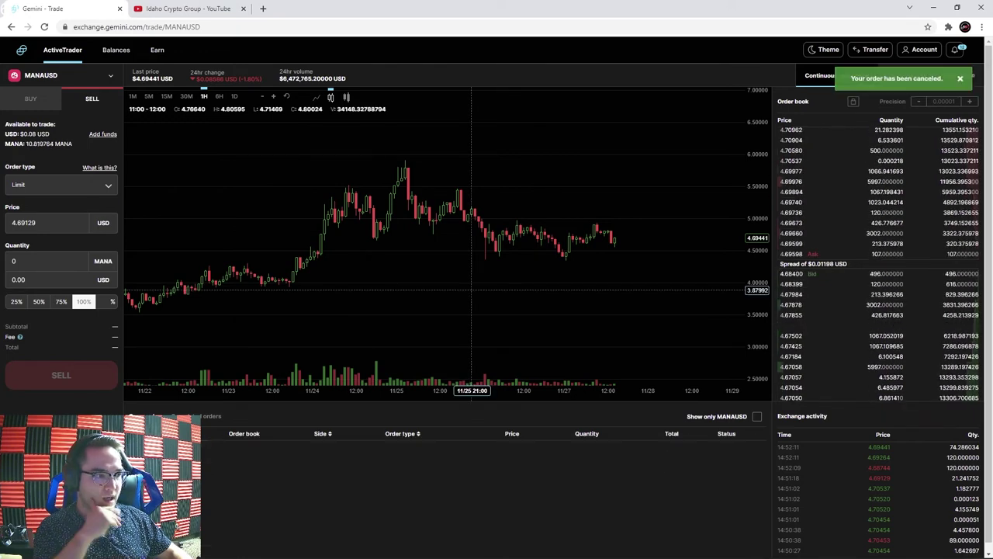
# Check the account balances, and look through the BTCUSD daily auction, block trade and continuous order book views
pyautogui.click(116, 51)
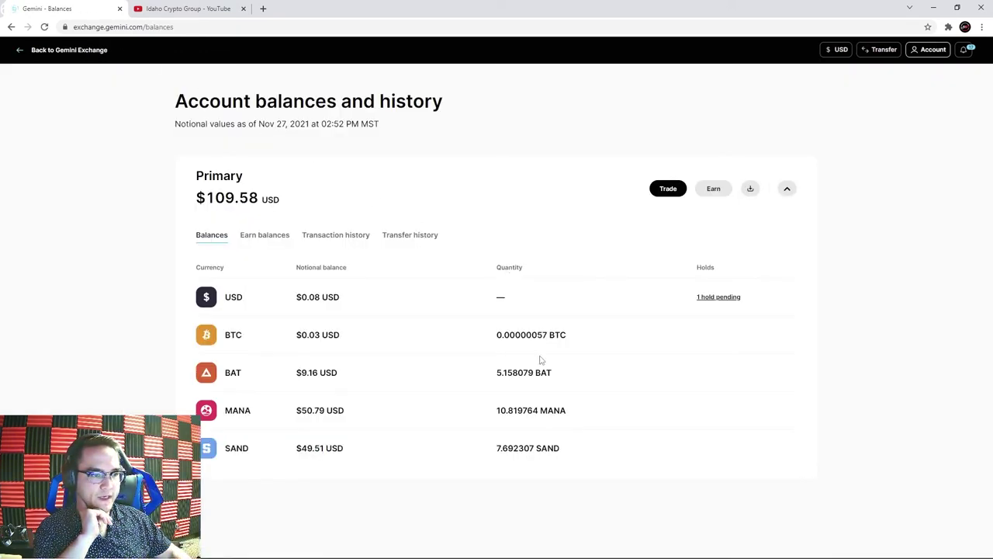
pyautogui.click(668, 188)
pyautogui.click(918, 78)
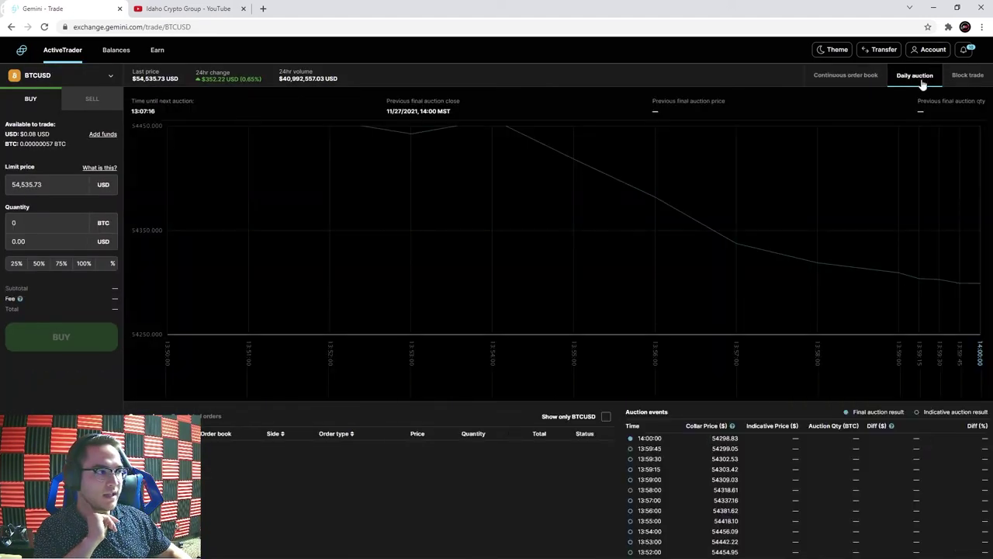
pyautogui.click(969, 75)
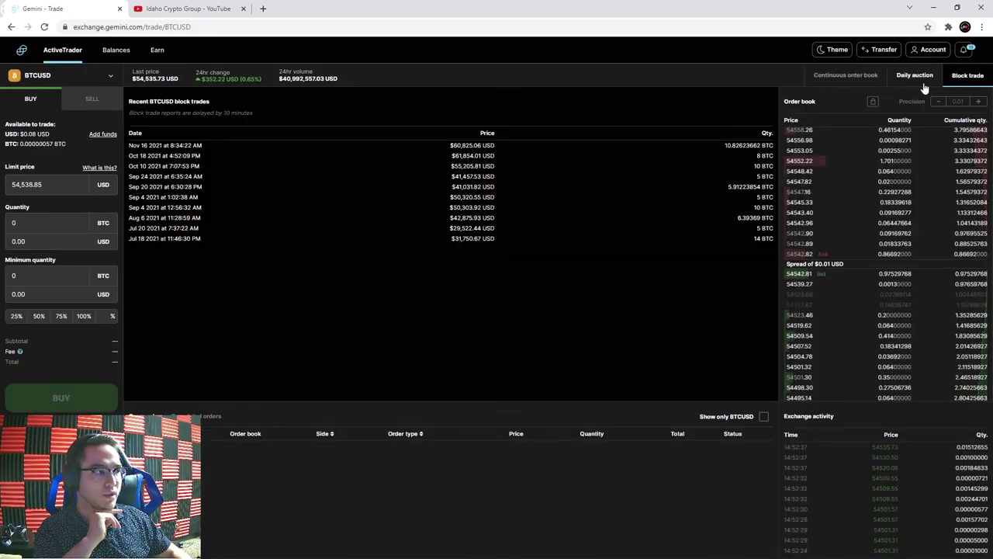
pyautogui.click(838, 77)
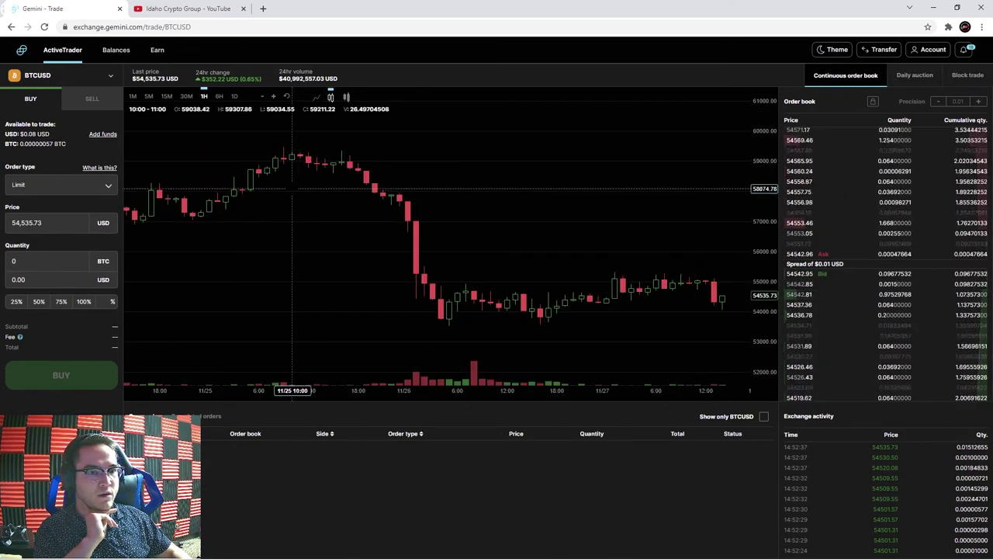
pyautogui.click(66, 186)
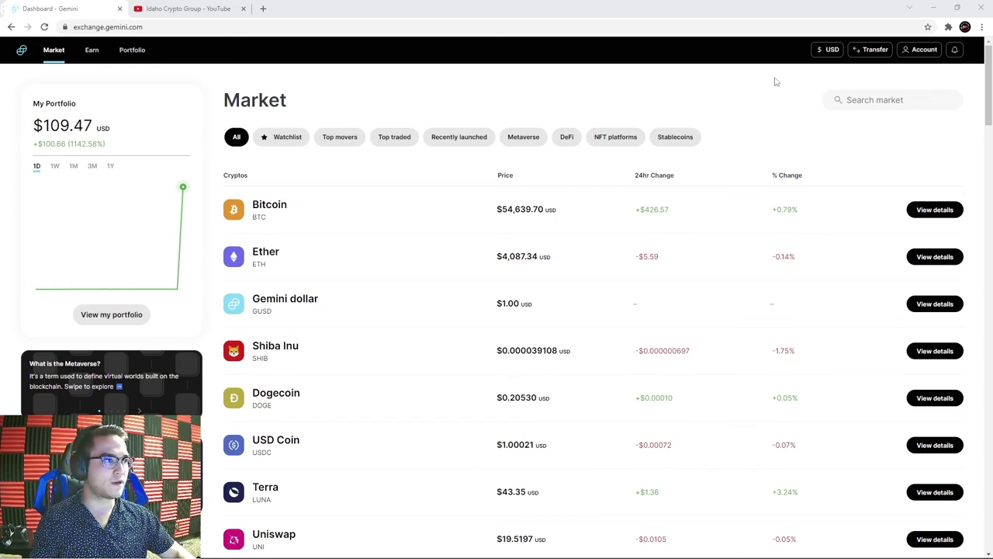
# Open the withdrawal form for U.S. dollars and read the withdrawal limit notice about clearing deposits
pyautogui.click(881, 52)
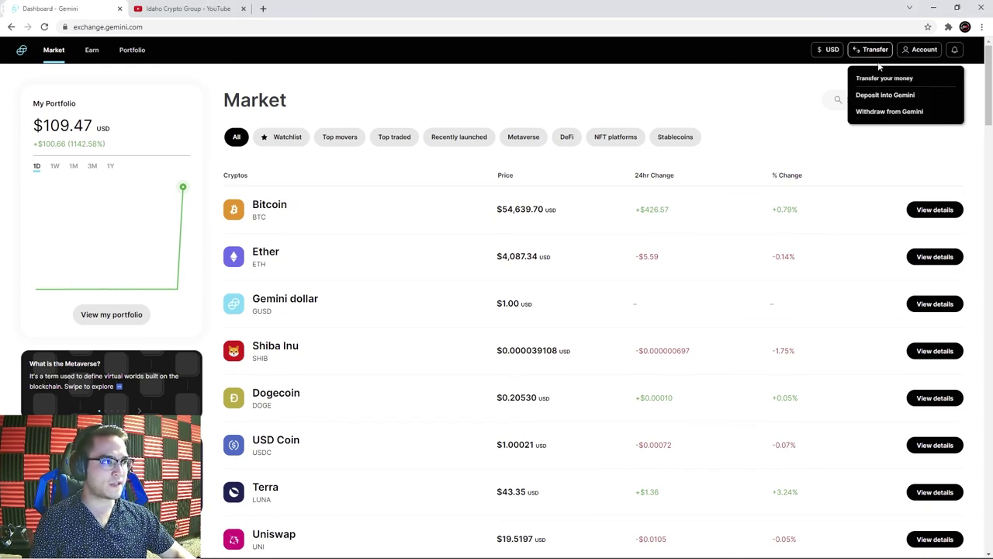
pyautogui.click(883, 116)
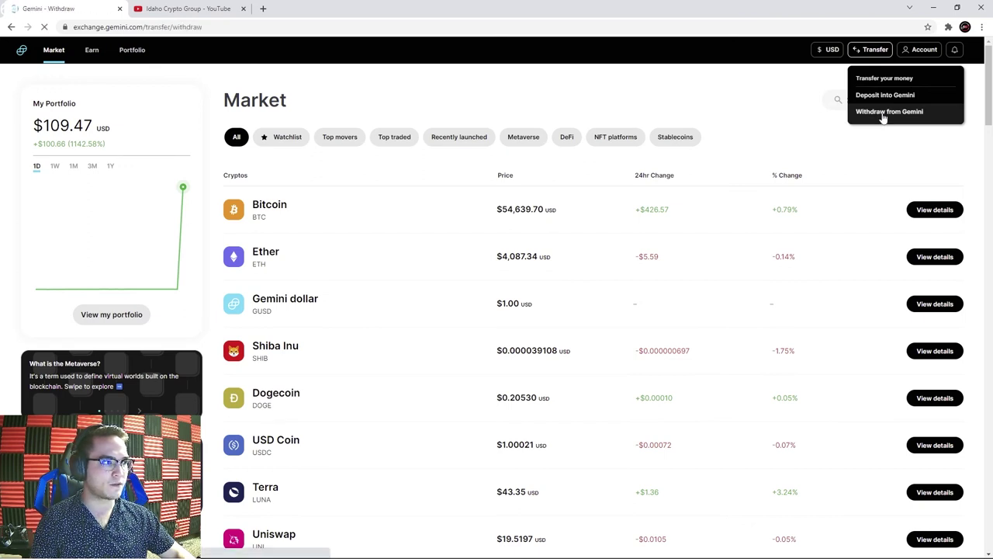
pyautogui.click(338, 279)
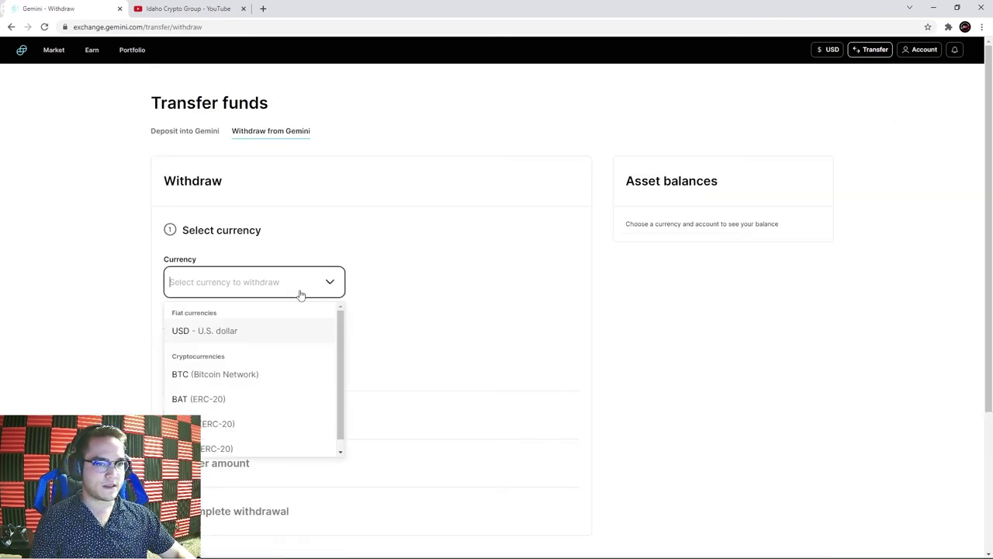
pyautogui.click(212, 331)
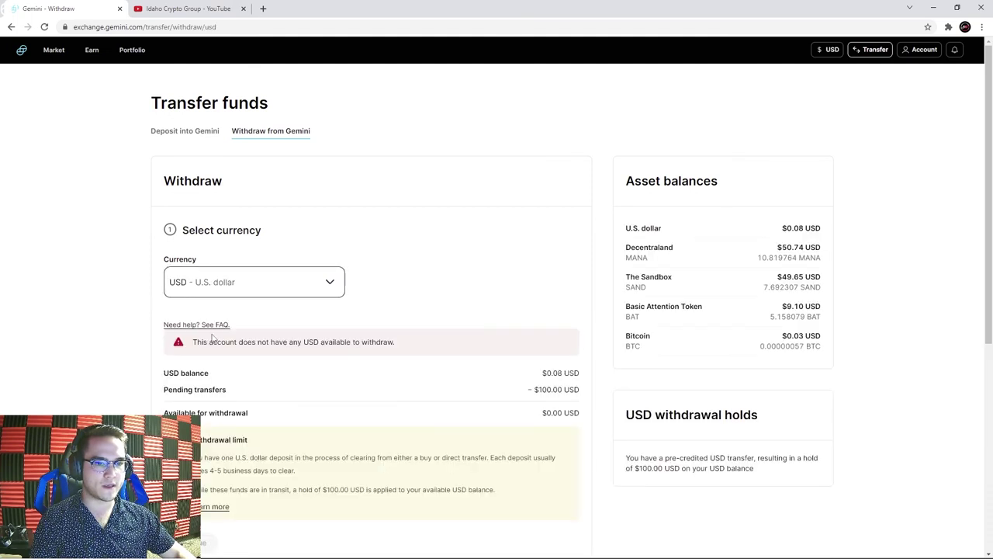
pyautogui.scroll(-1, 484, 295)
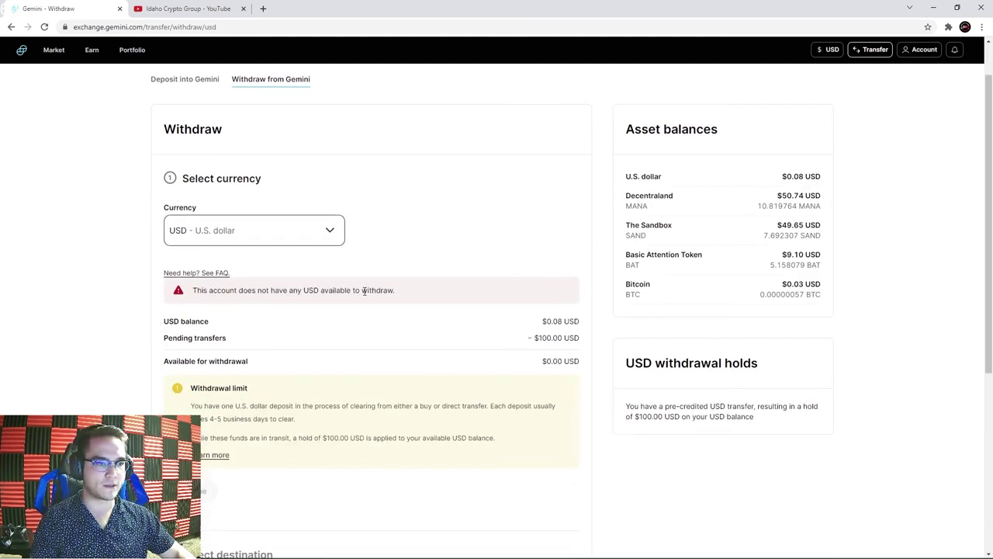
pyautogui.scroll(-1, 363, 292)
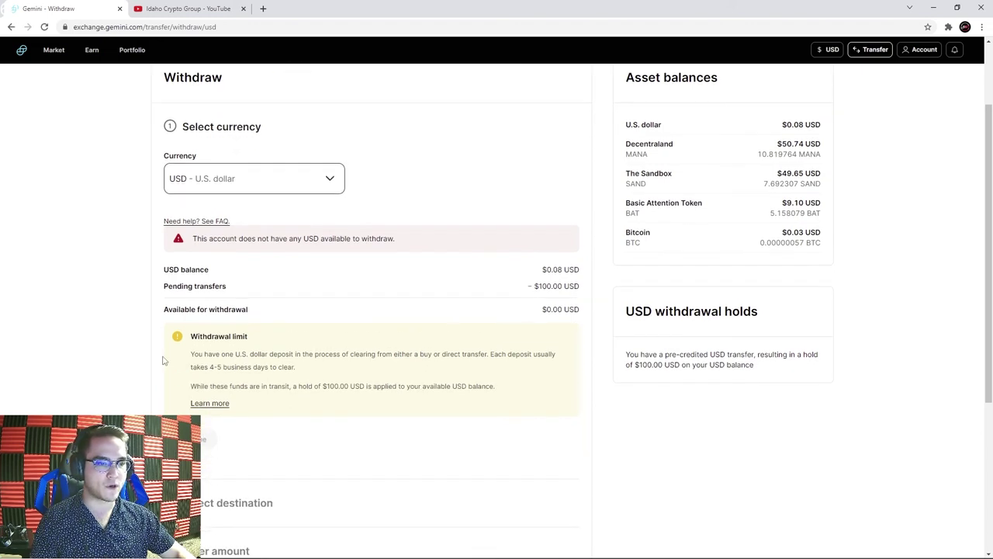
pyautogui.moveTo(187, 355); pyautogui.dragTo(533, 360)
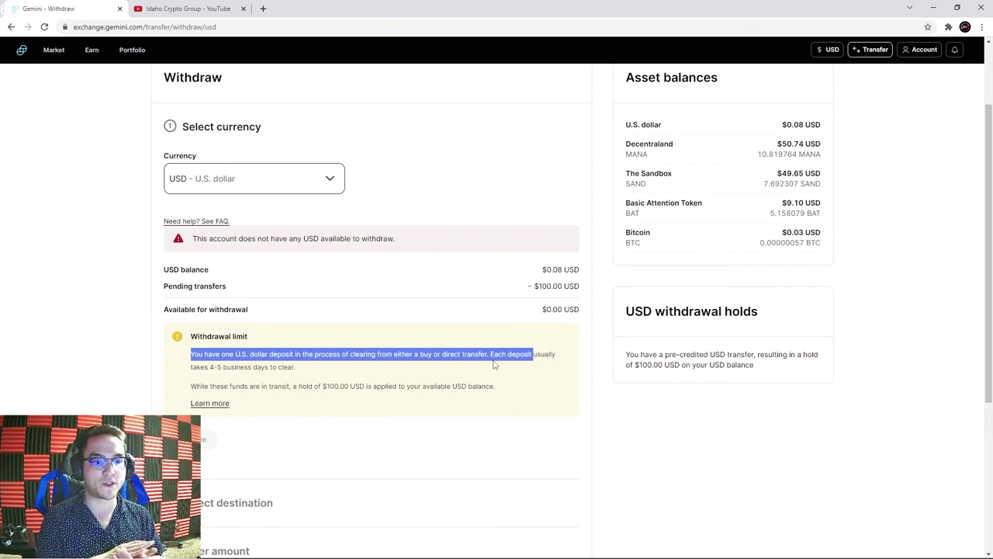
# Return to ActiveTrader, switch the BTCUSD order form to the sell side and view its available order types
pyautogui.click(828, 51)
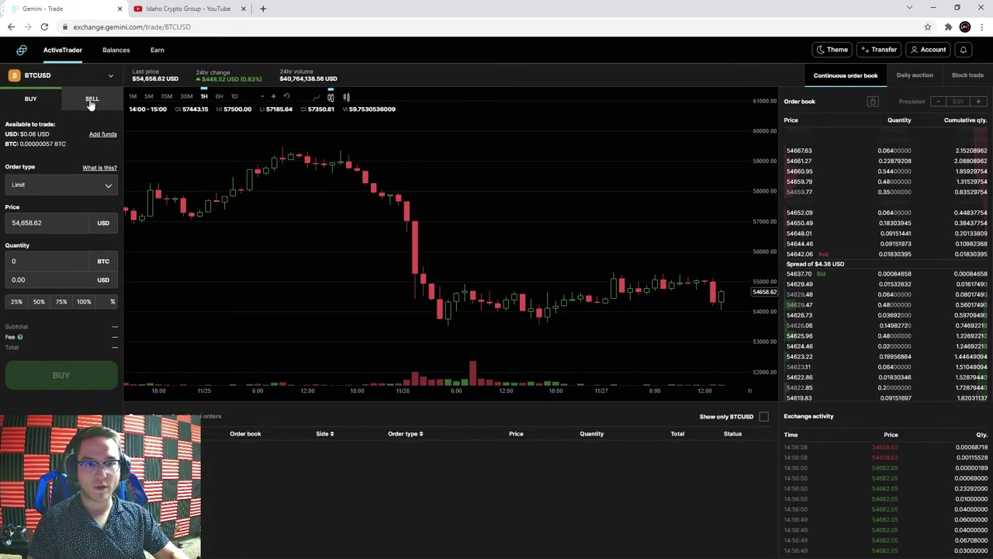
pyautogui.click(91, 99)
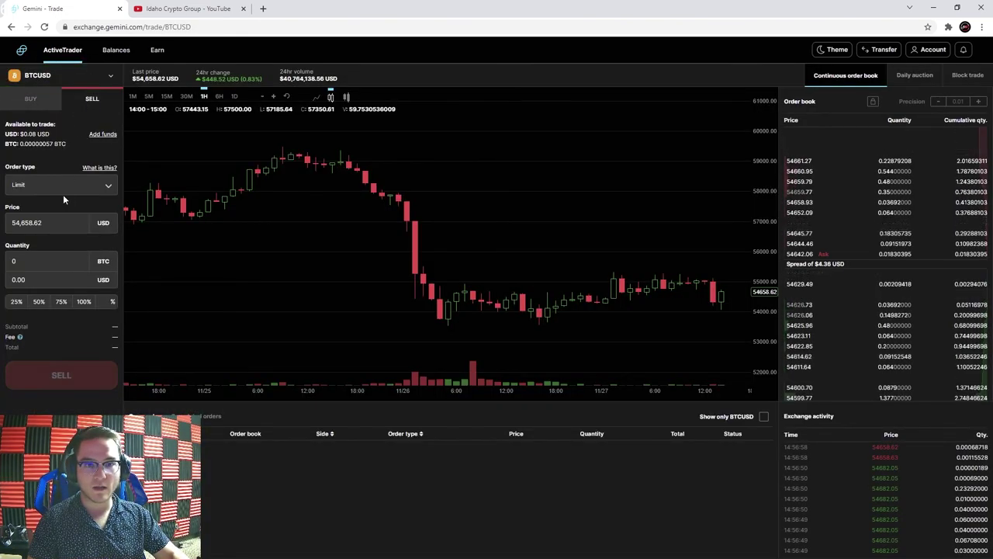
pyautogui.click(65, 190)
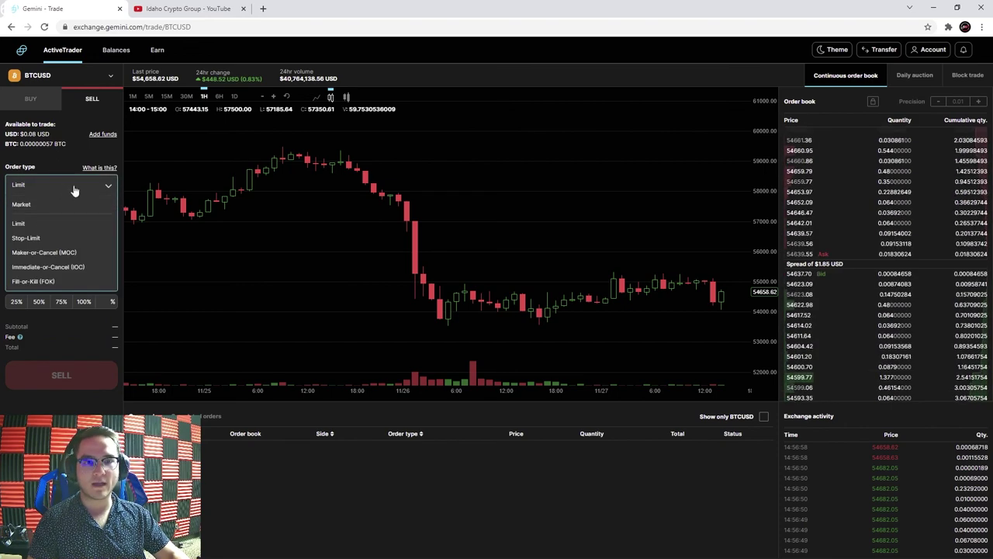
pyautogui.click(74, 191)
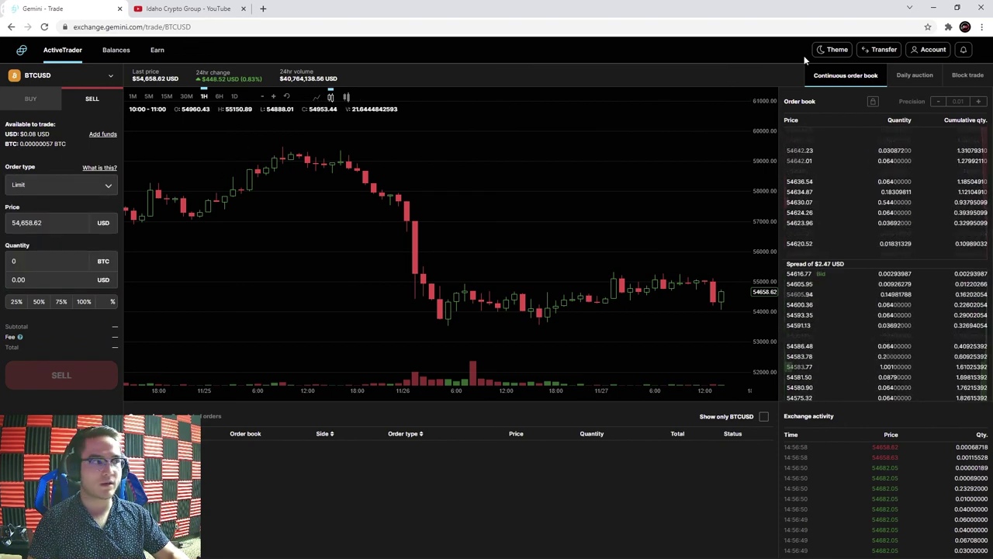
# Open the withdrawal form from ActiveTrader and choose USD as the currency to withdraw
pyautogui.click(882, 49)
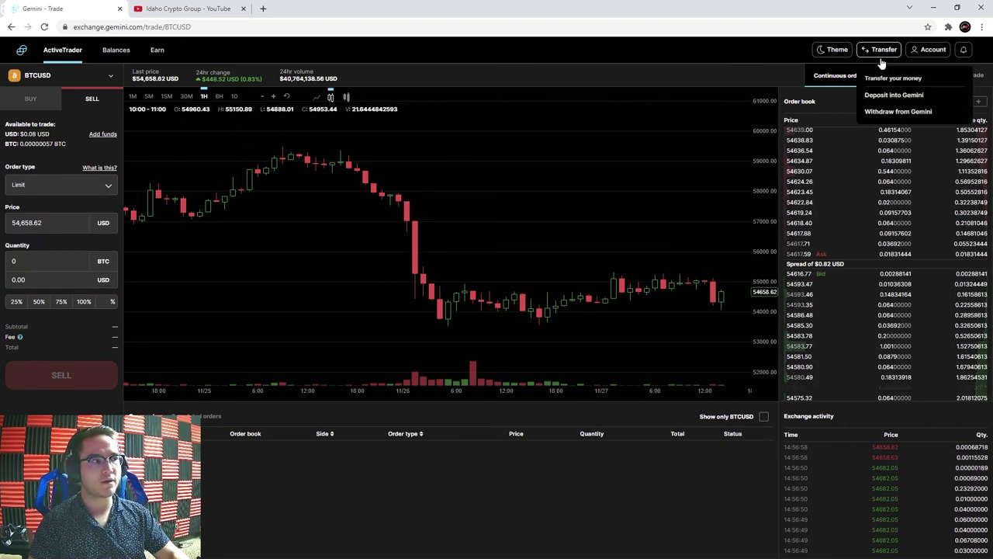
pyautogui.click(899, 112)
pyautogui.click(287, 287)
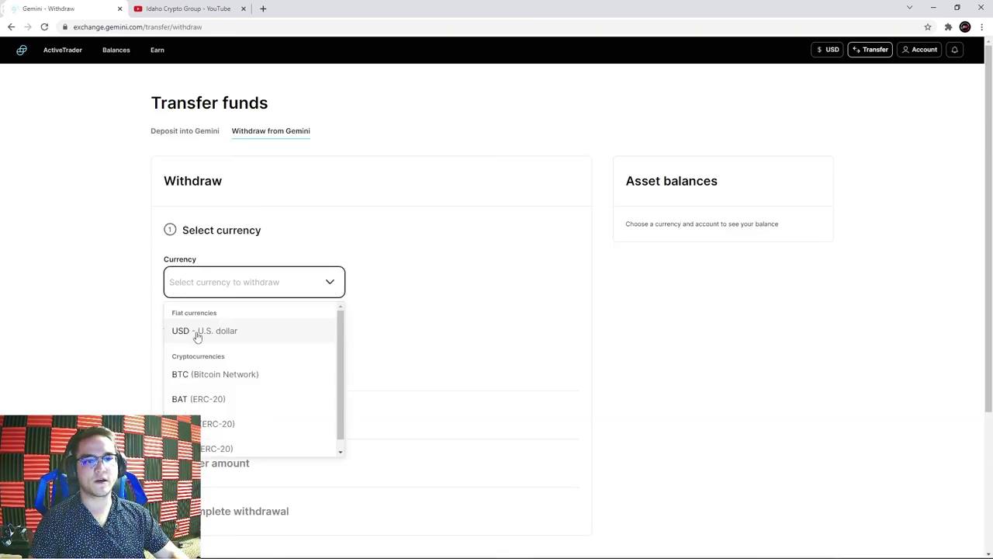
pyautogui.click(197, 333)
# Examine the remaining withdrawal stages: selecting the destination, entering the amount and completing the withdrawal
pyautogui.scroll(-3, 310, 330)
pyautogui.moveTo(153, 399); pyautogui.dragTo(300, 408)
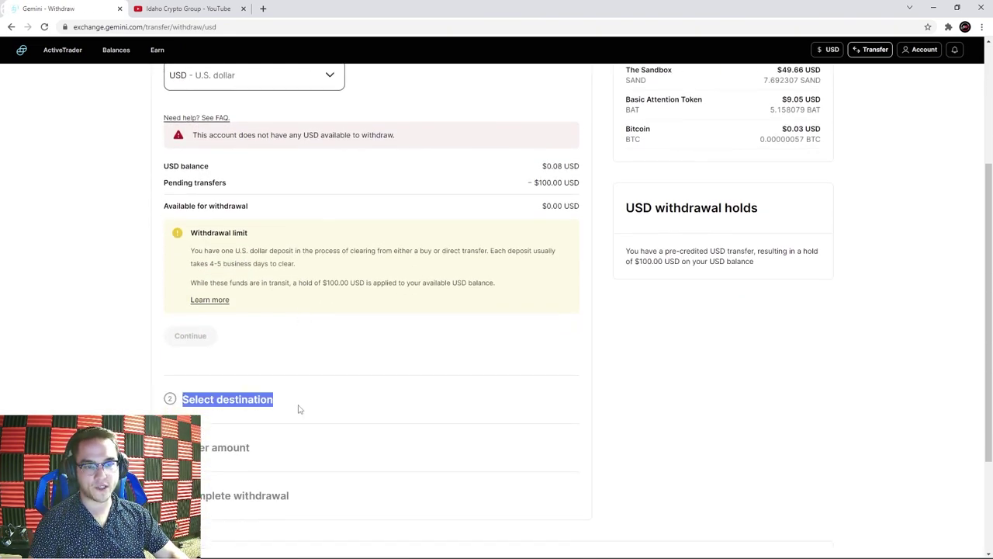
pyautogui.moveTo(154, 447); pyautogui.dragTo(321, 450)
pyautogui.scroll(-1, 323, 438)
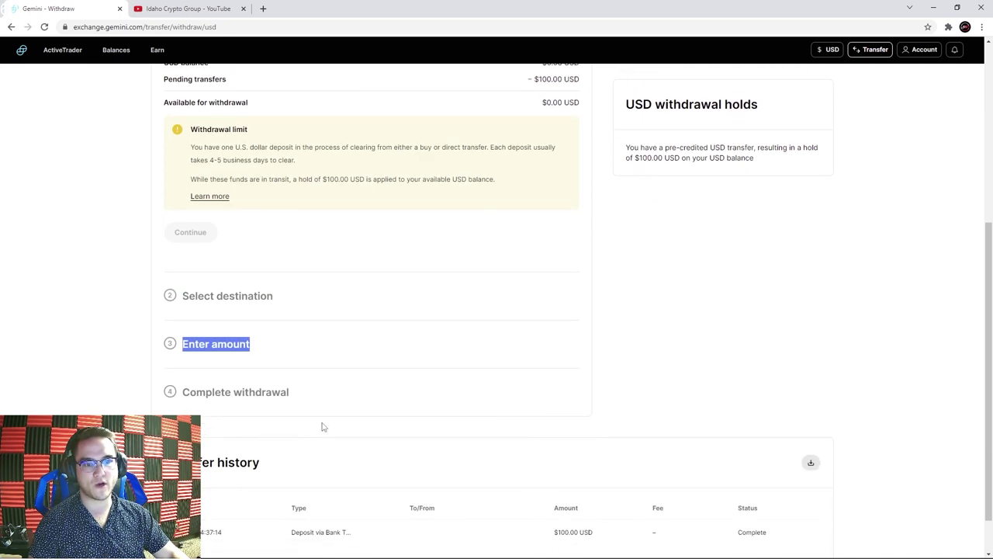
pyautogui.moveTo(207, 393); pyautogui.dragTo(225, 393)
pyautogui.scroll(2, 543, 399)
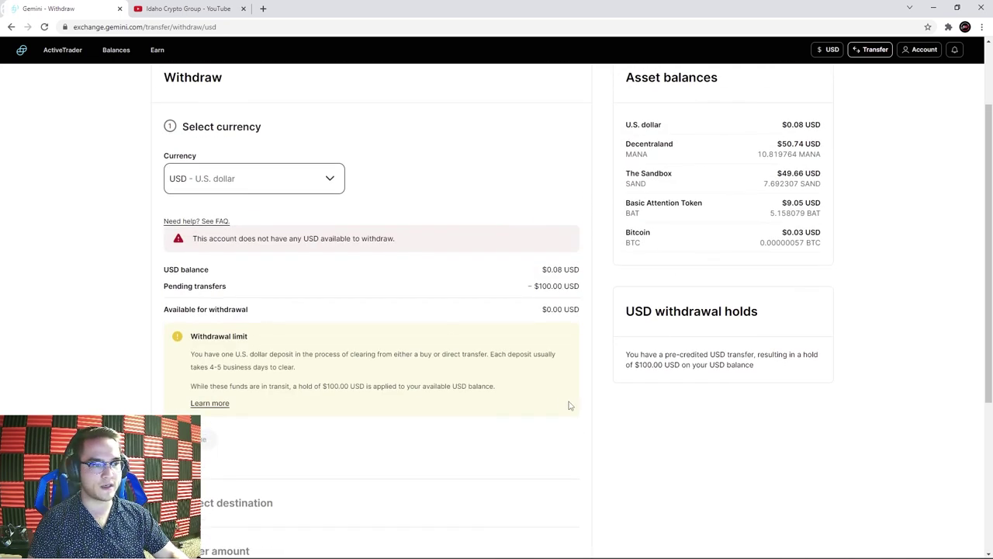